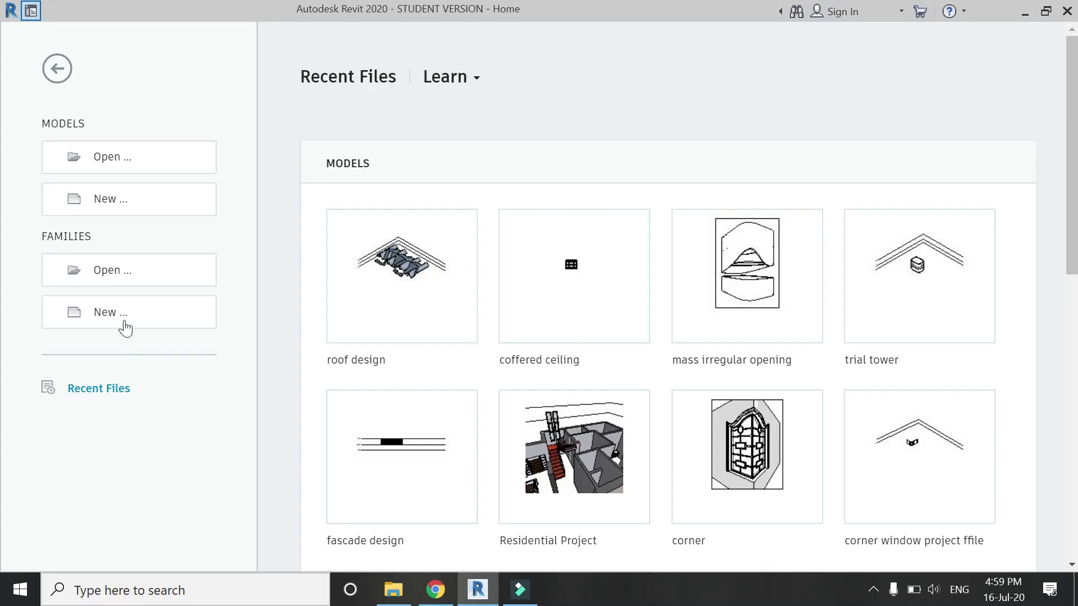
Create a new family from the Curtain Panel Pattern Based template
left_click(125, 315)
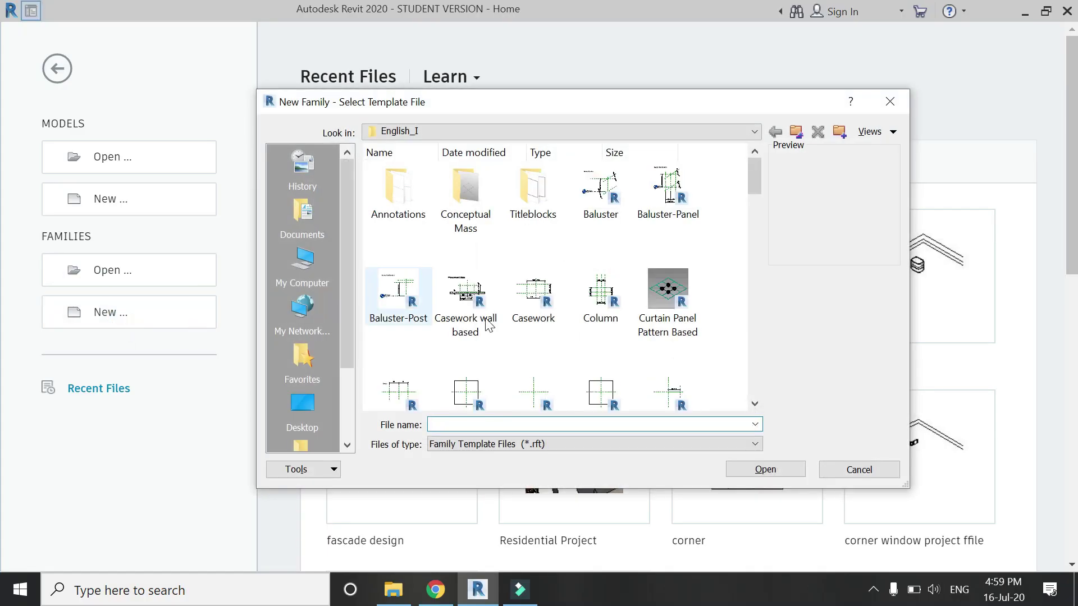
left_click(660, 303)
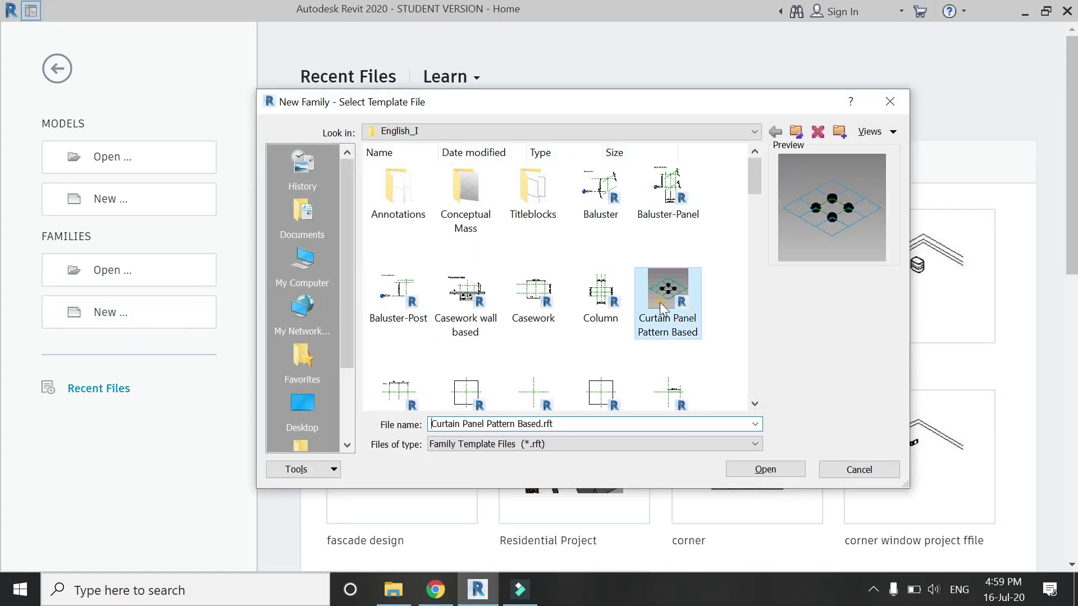
left_click(764, 469)
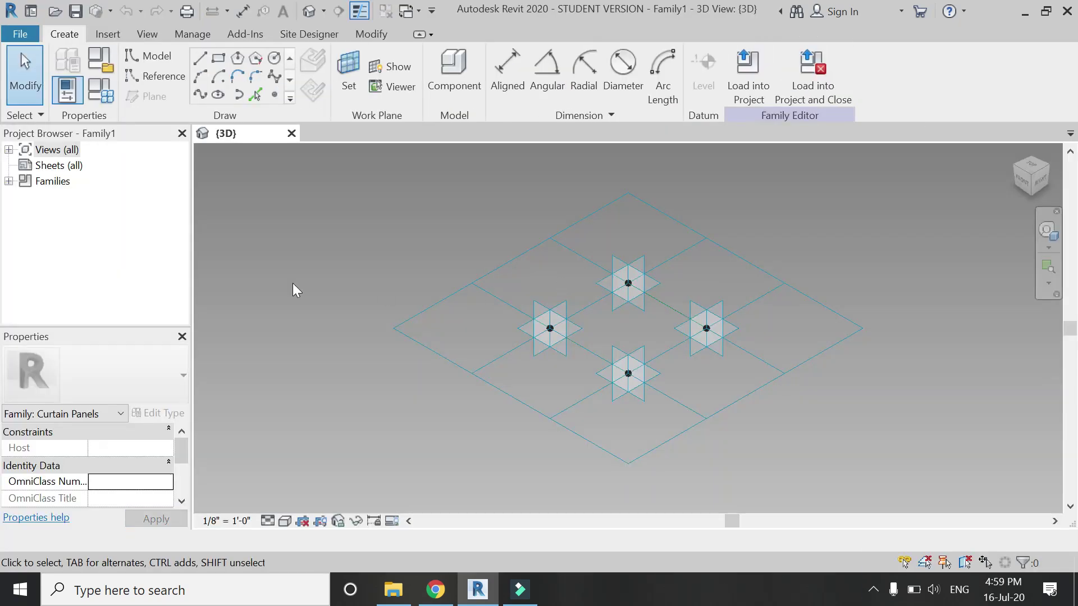
Open the Level 1 floor plan view of the new family
left_click(9, 150)
left_click(26, 165)
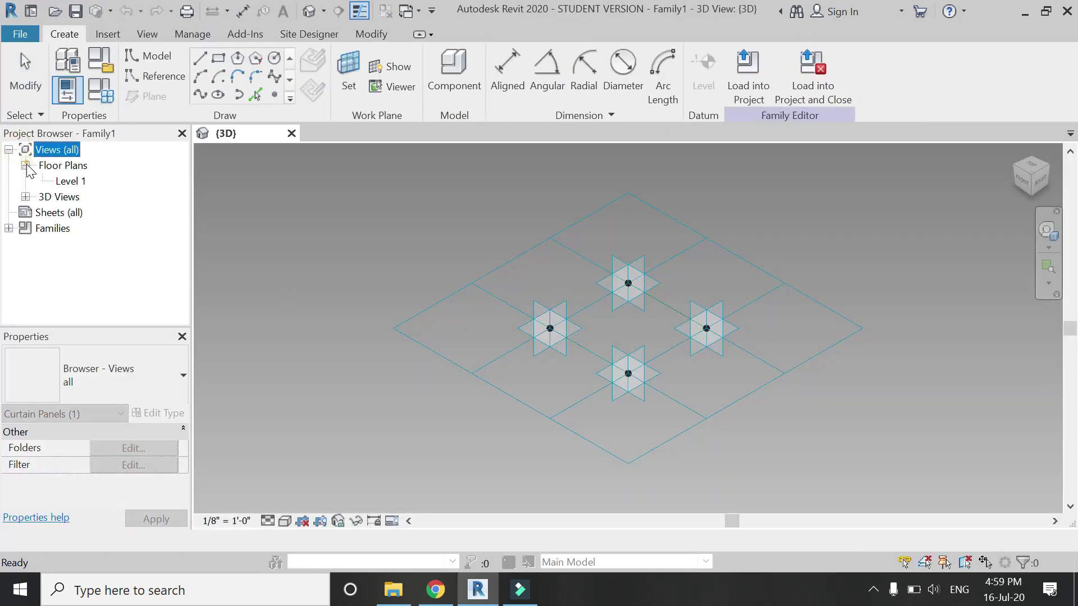
double_click(62, 181)
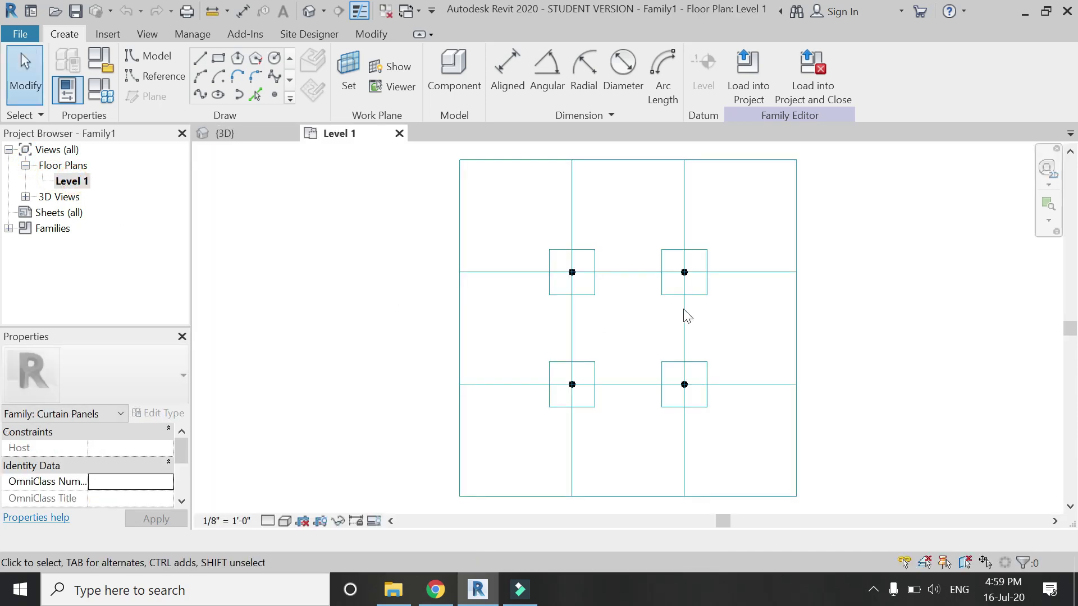
Change the tile pattern grid's type to Triangle (flat)
left_click(797, 294)
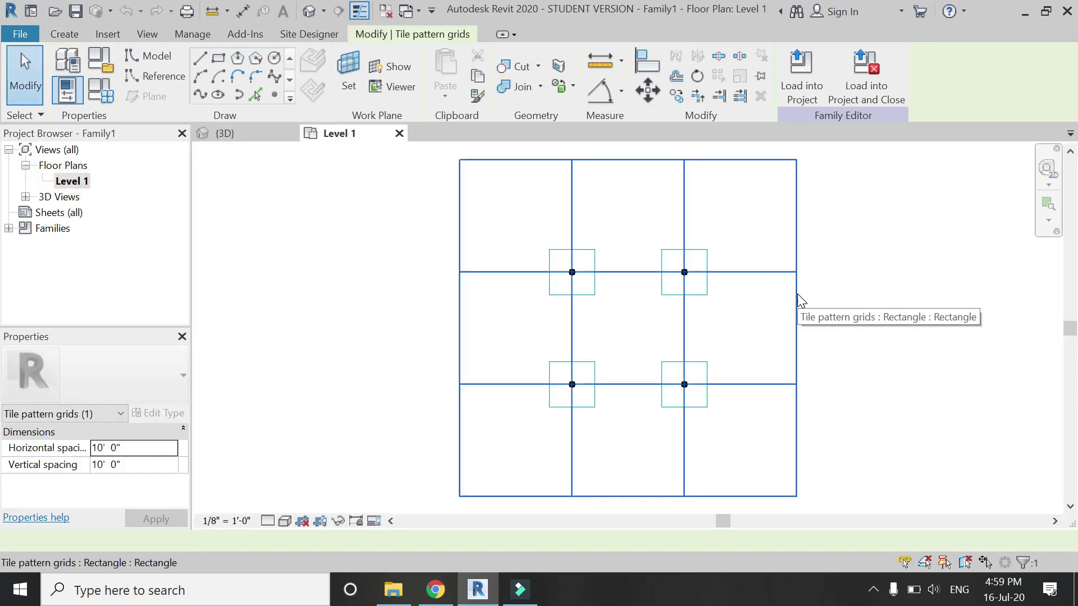
left_click(113, 385)
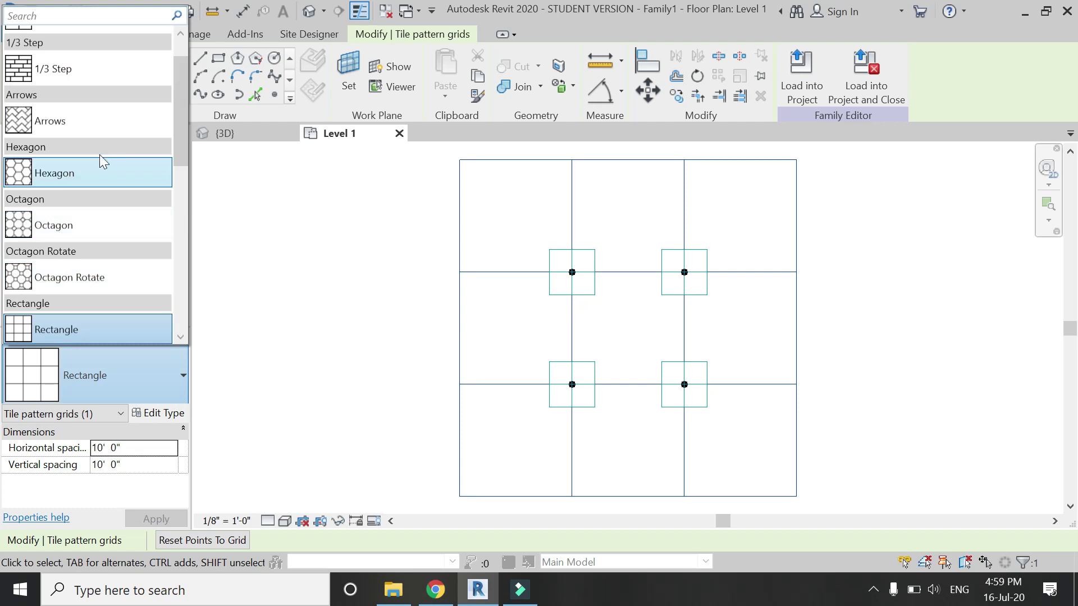
scroll(93, 247, "down", 5)
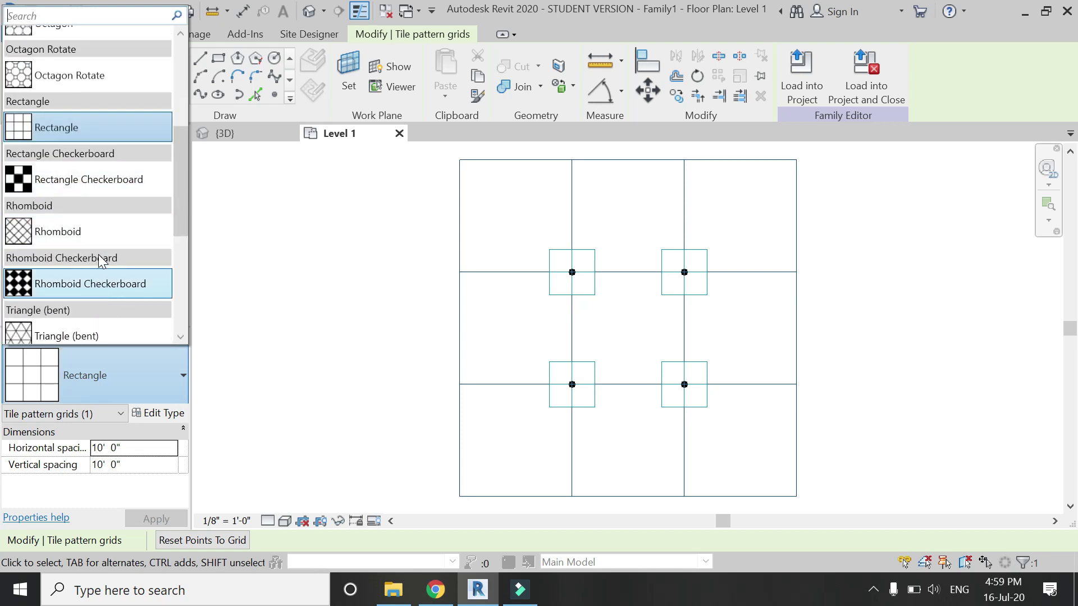
scroll(99, 269, "down", 3)
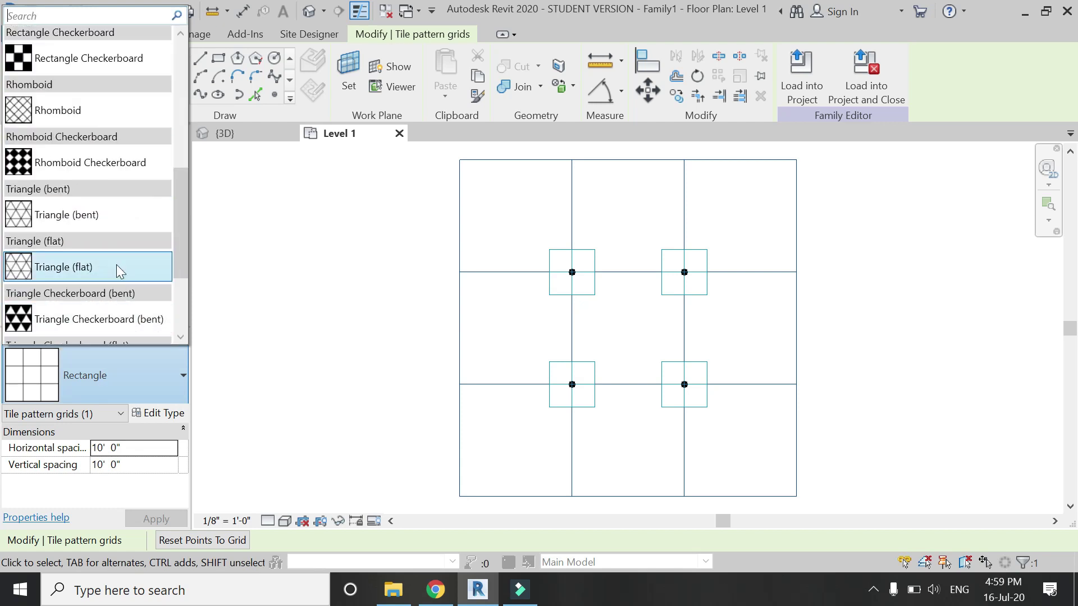
mouse_move(117, 265)
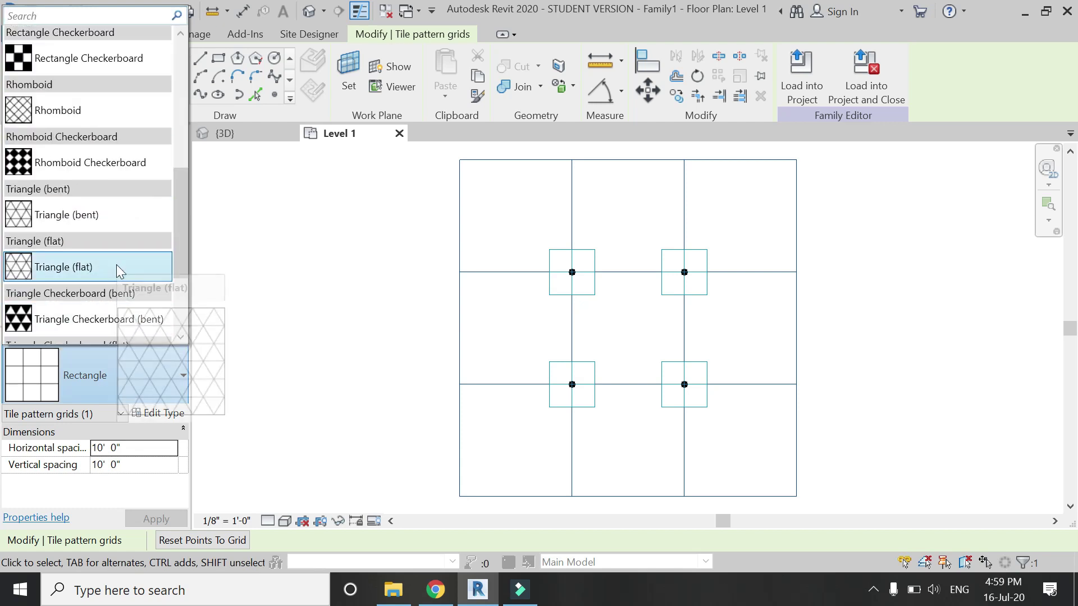
left_click(76, 267)
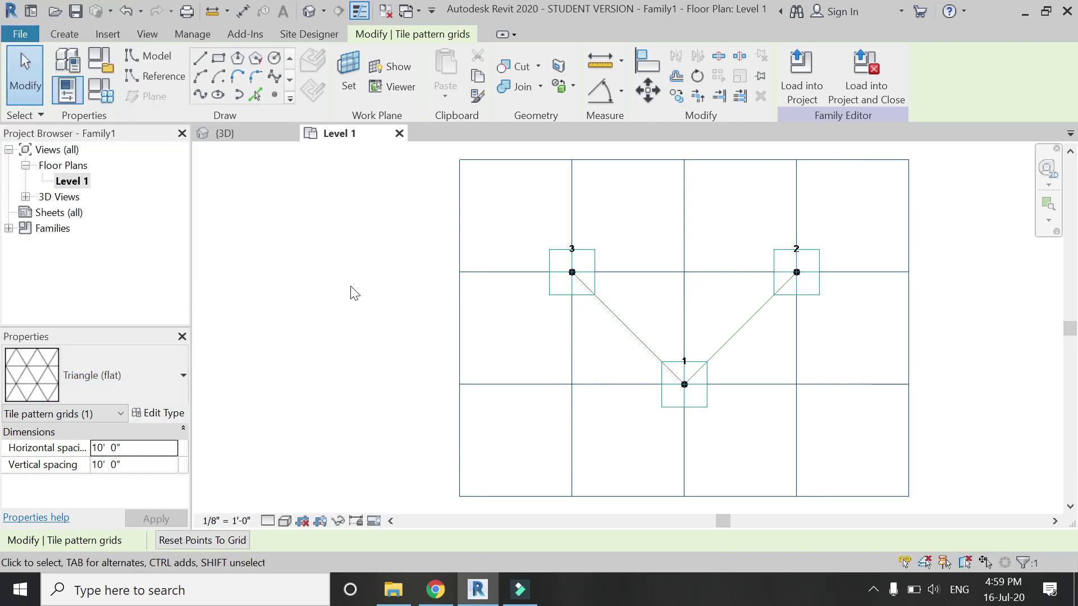
Try the Triangle (bent) pattern on the tile grid and switch it back to Triangle (flat)
scroll(327, 272, "down", 1)
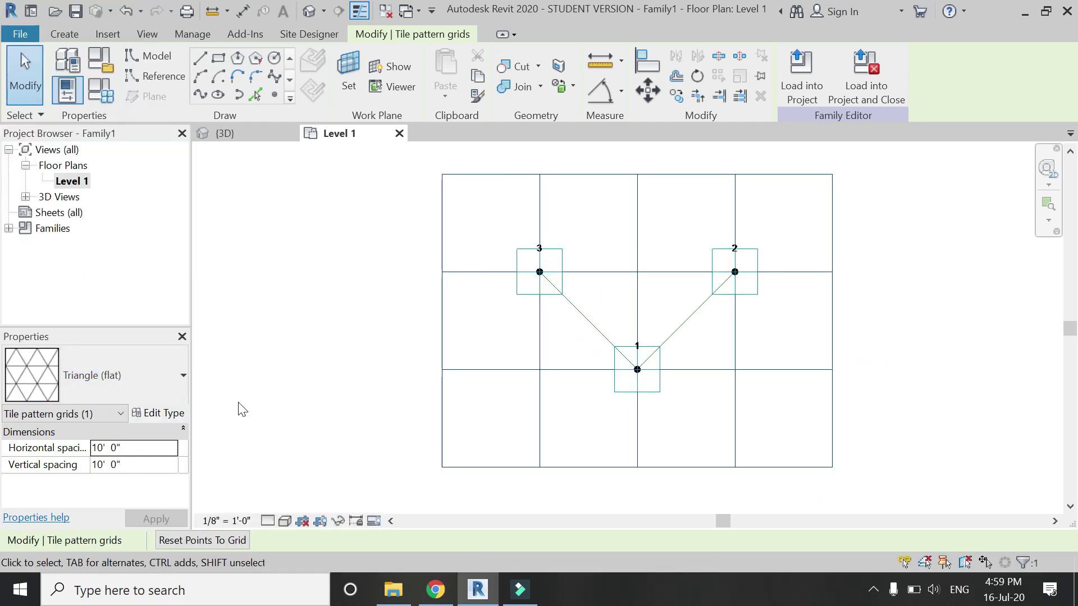
left_click(112, 379)
left_click(73, 185)
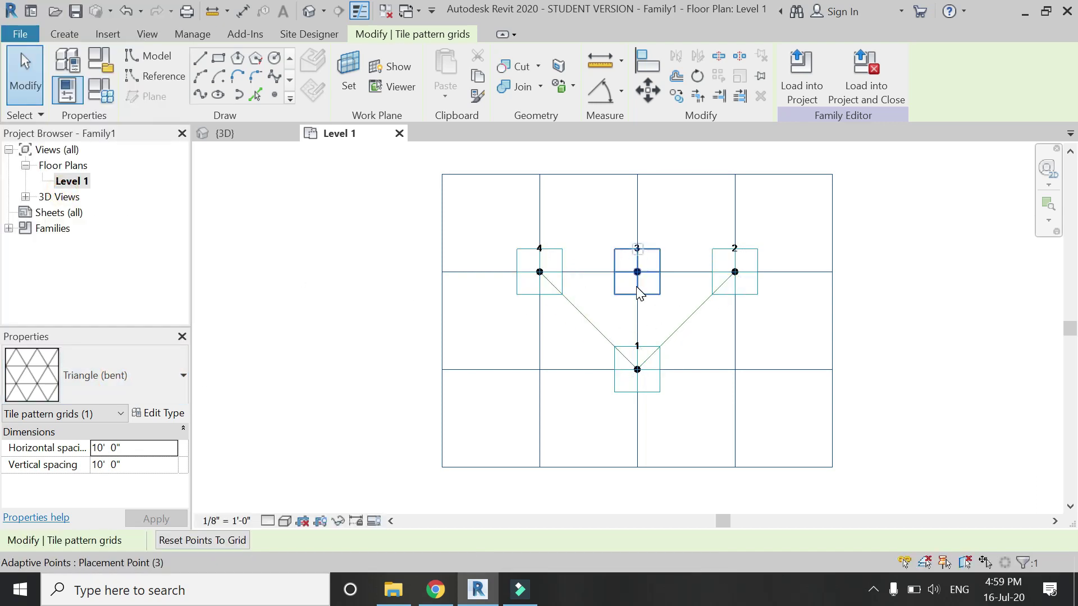
left_click(89, 375)
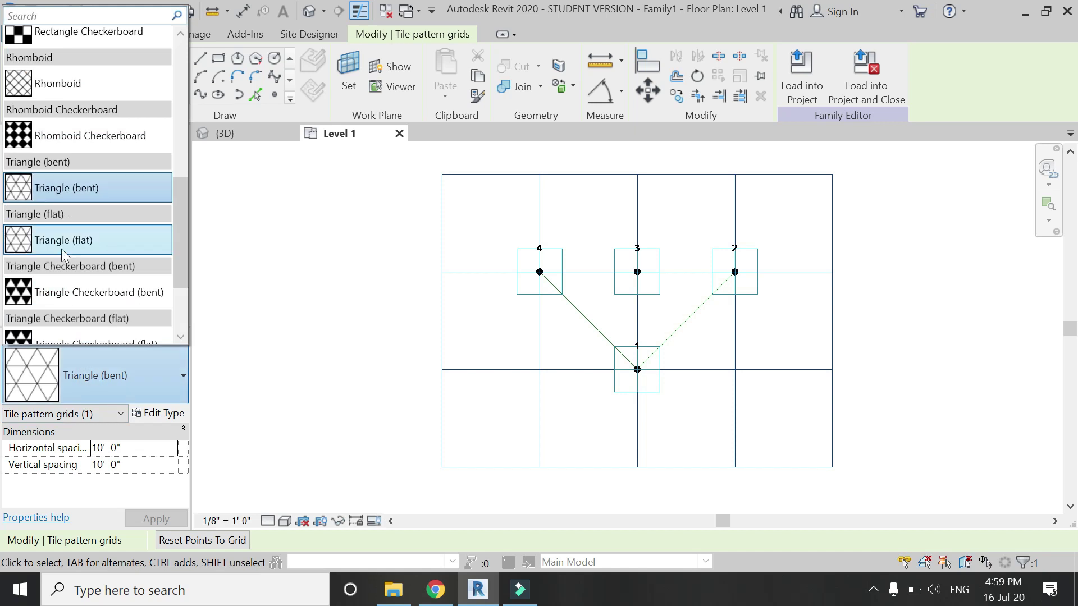
left_click(62, 247)
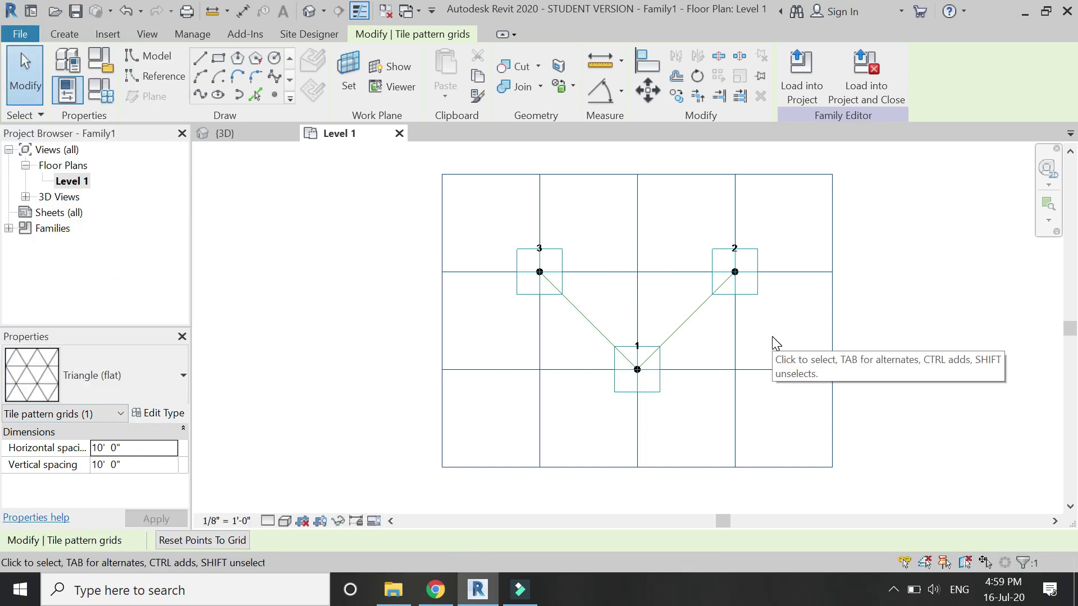
Check the distance between adaptive points 3 and 2 with a trial line, then discard it
scroll(473, 328, "down", 2)
scroll(642, 313, "up", 2)
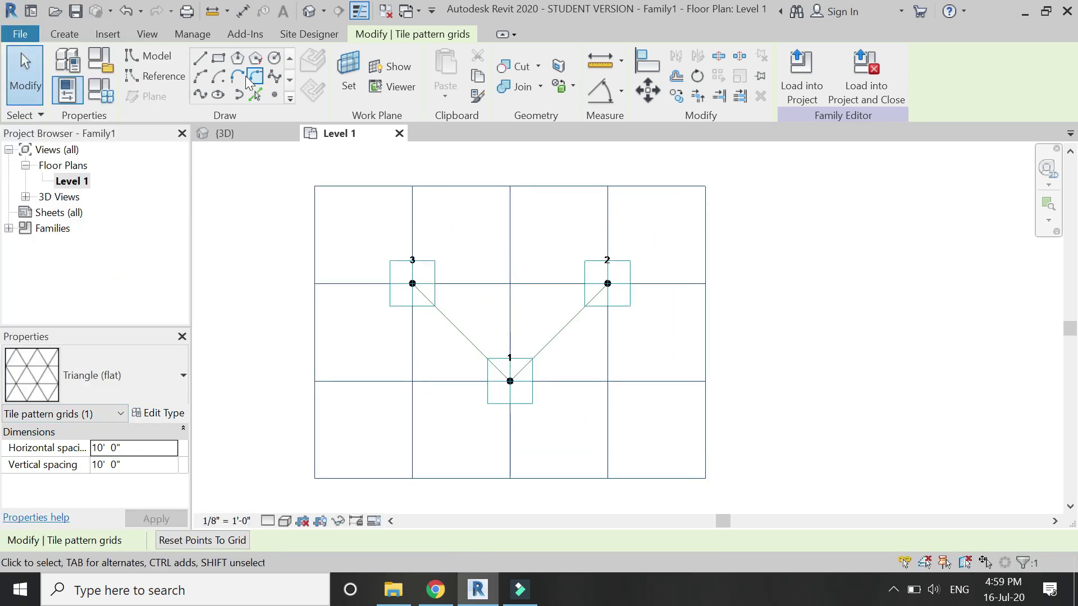
left_click(200, 58)
left_click(412, 283)
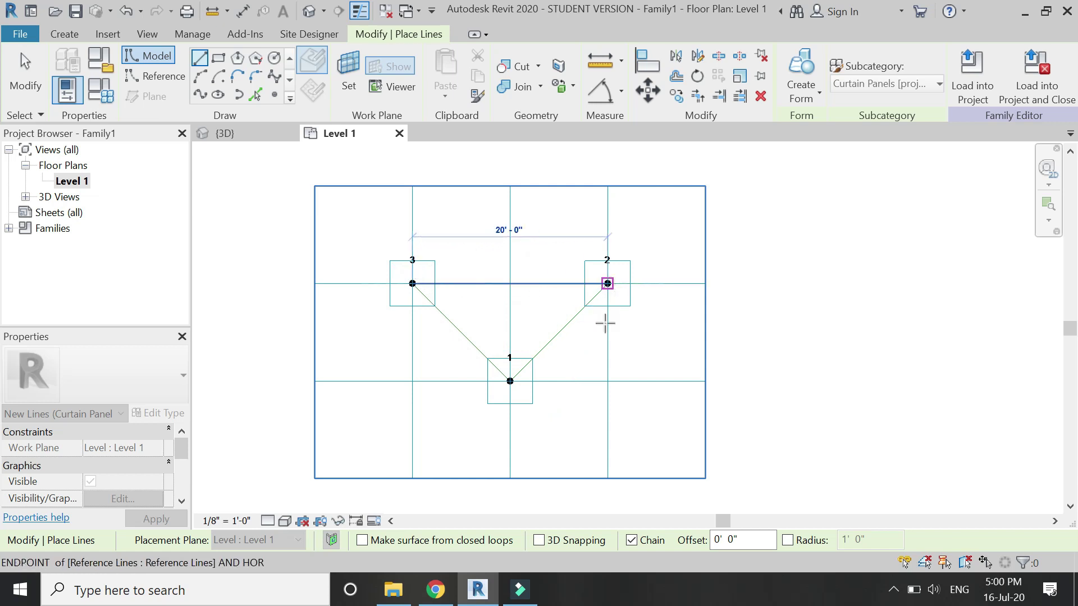
key("Escape")
key("Escape")
Set the tile pattern grid's horizontal spacing to 2' 0"
left_click(705, 332)
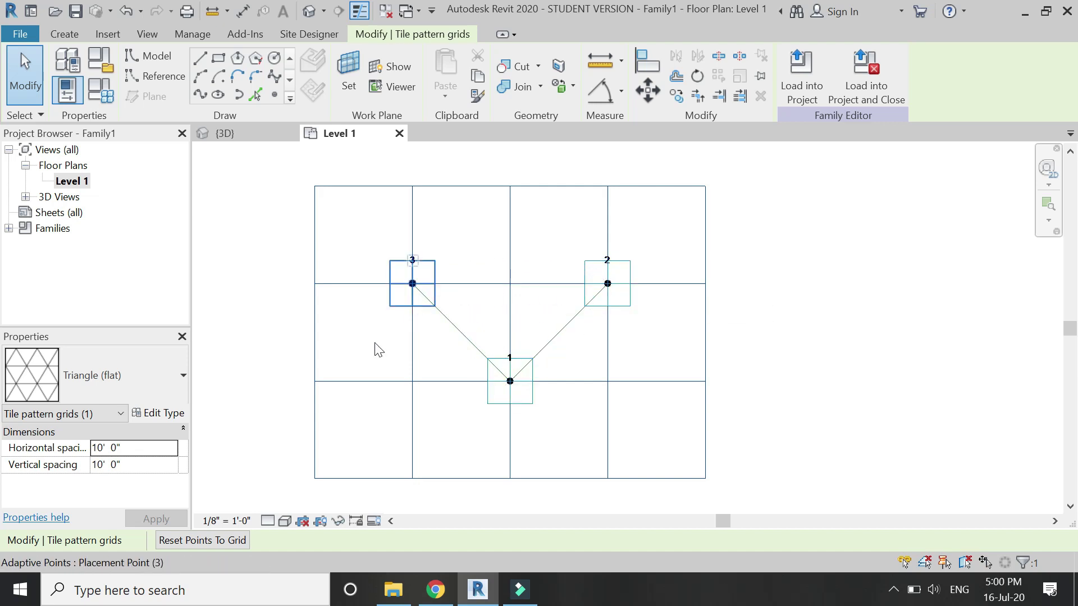
left_click(150, 449)
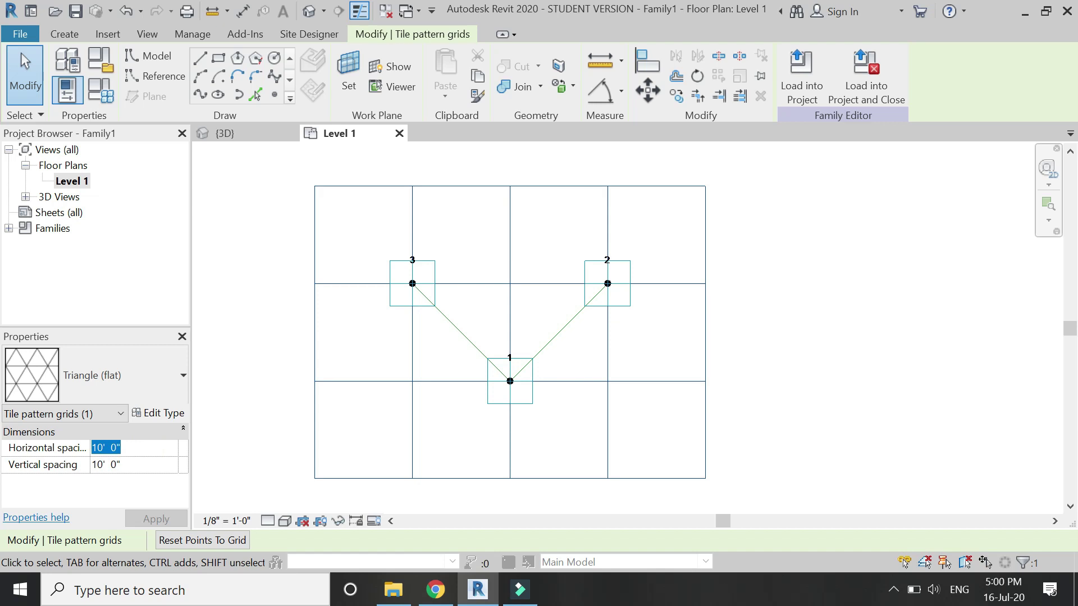
type("2' 0\"")
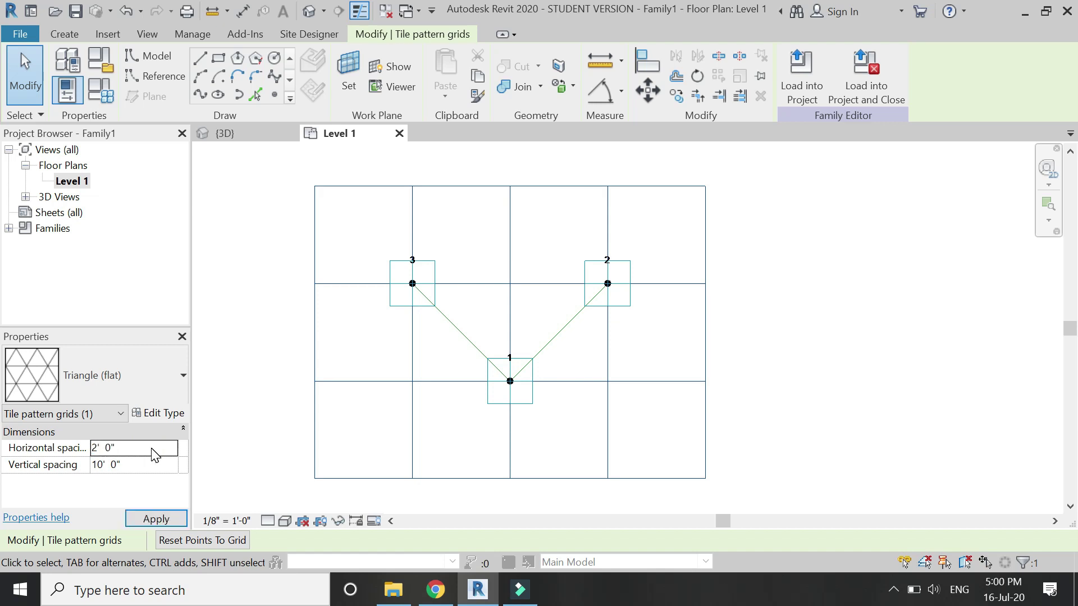
left_click(163, 518)
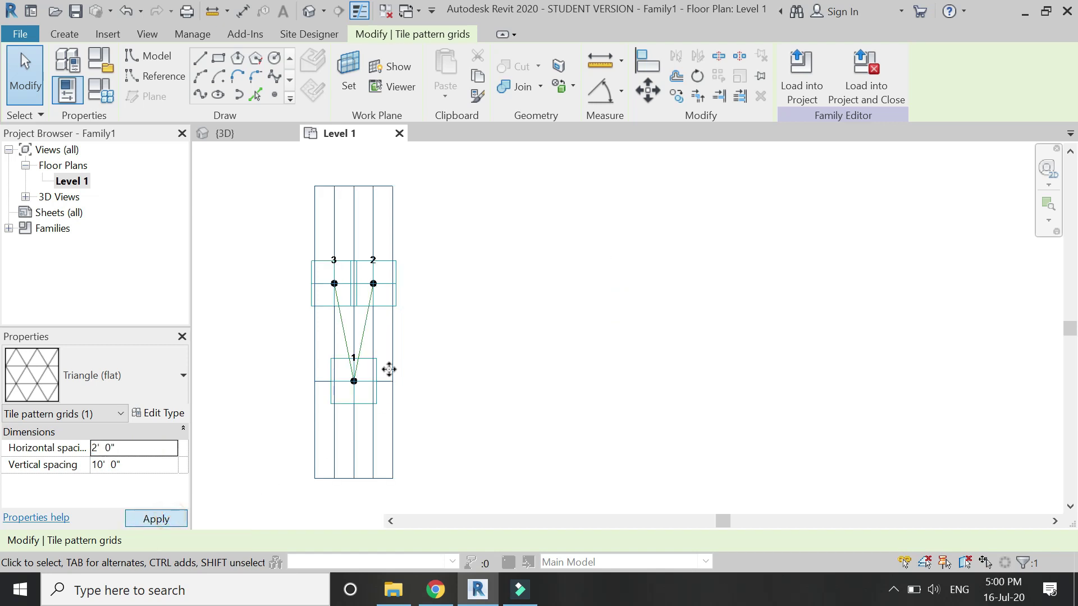
Set the tile pattern grid's vertical spacing to 5' 0"
scroll(348, 344, "up", 3)
scroll(345, 298, "up", 2)
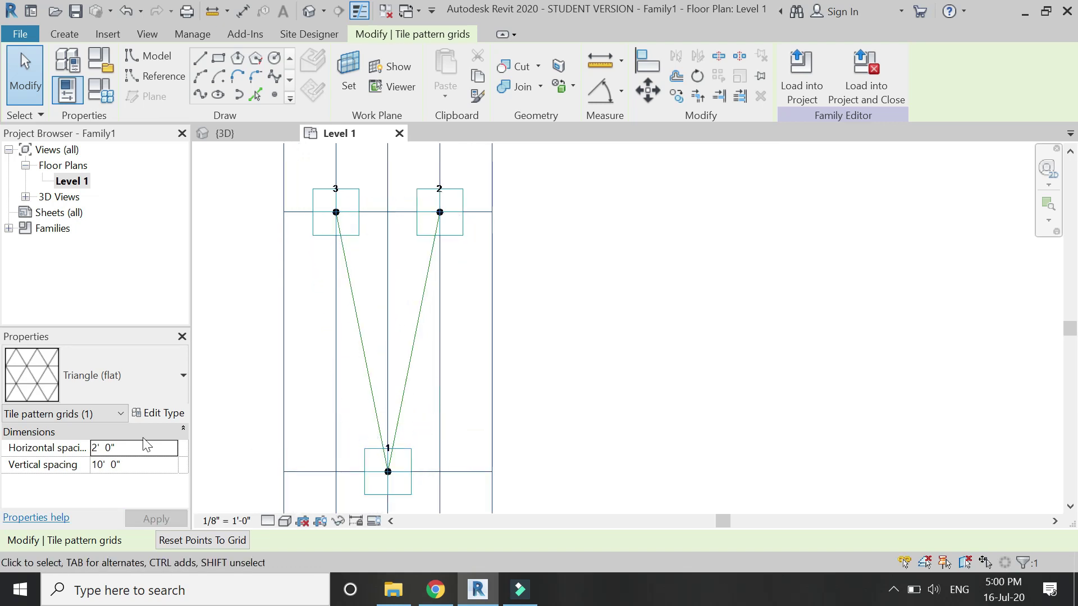
left_click(145, 464)
type("5' 0\"")
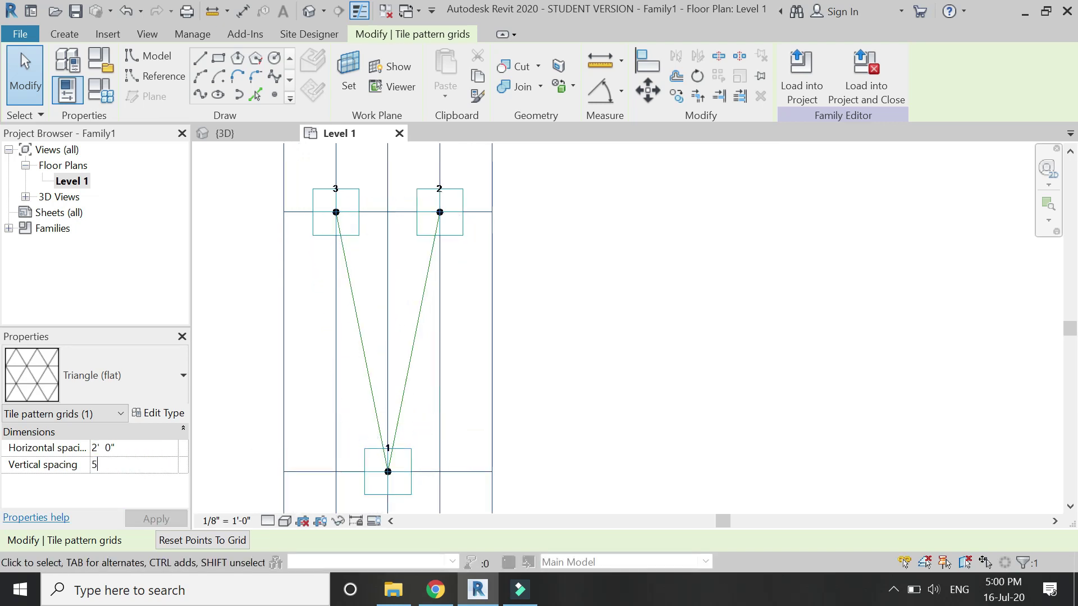
left_click(156, 515)
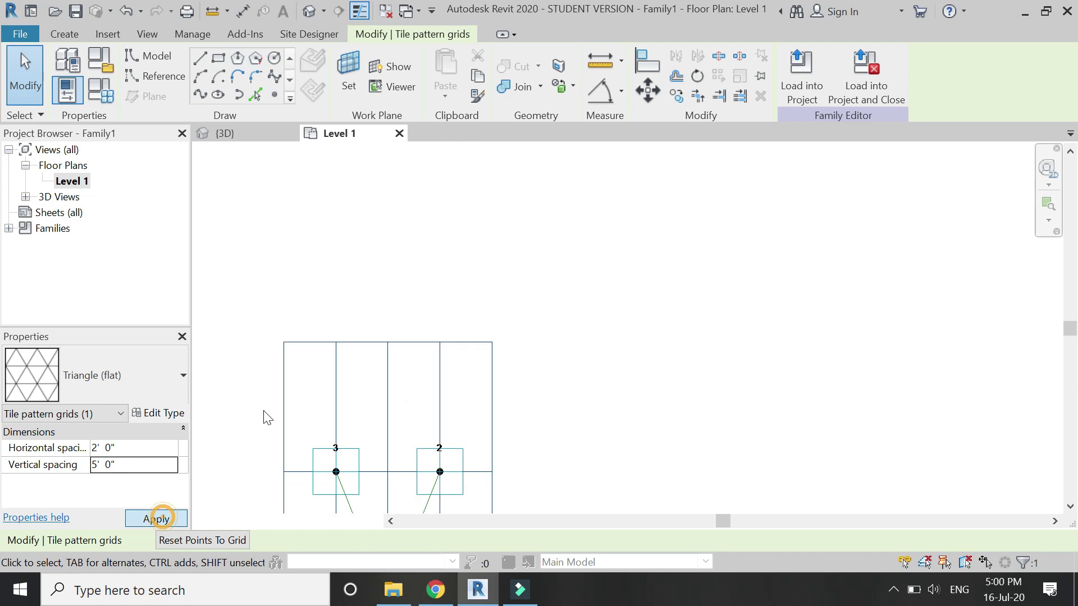
Check the lengths of the triangle's sides from point 3 to points 2 and 1 using trial lines that are not kept
scroll(462, 221, "down", 2)
scroll(476, 316, "up", 2)
scroll(476, 316, "up", 1)
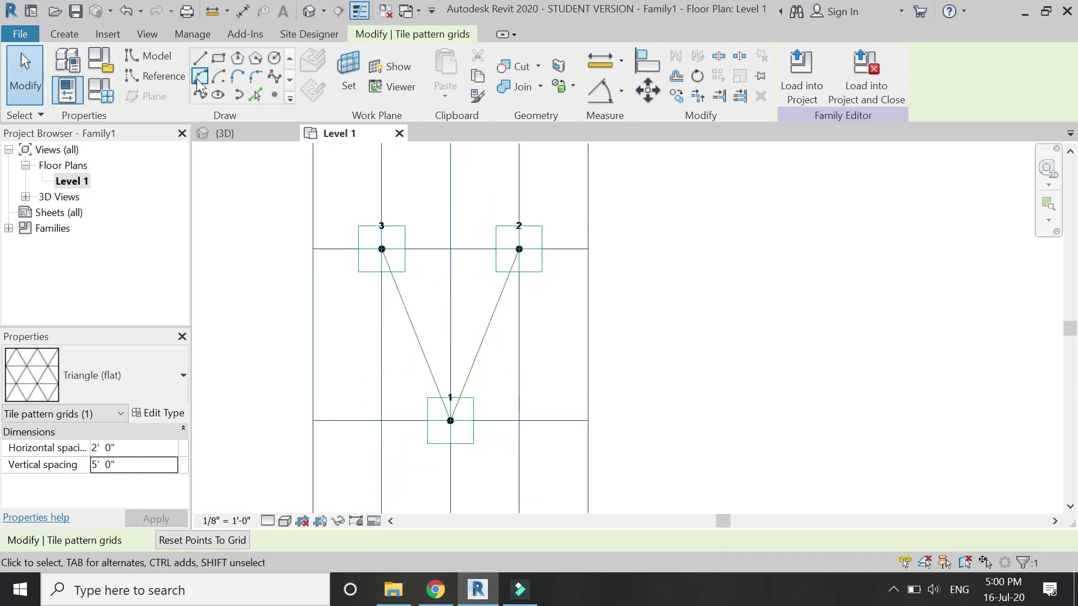
left_click(199, 58)
left_click(382, 248)
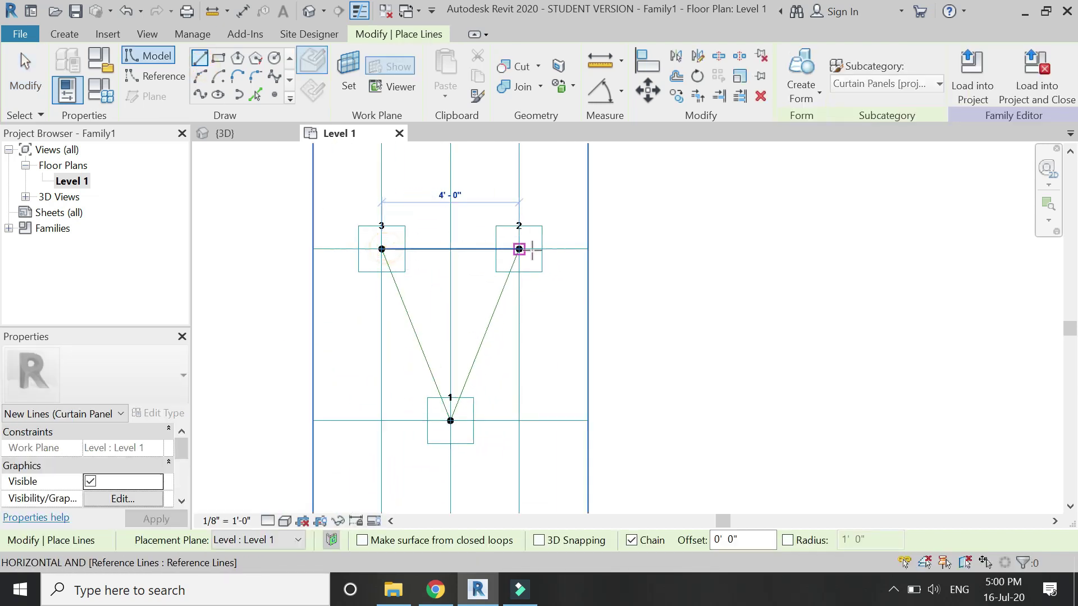
left_click(519, 249)
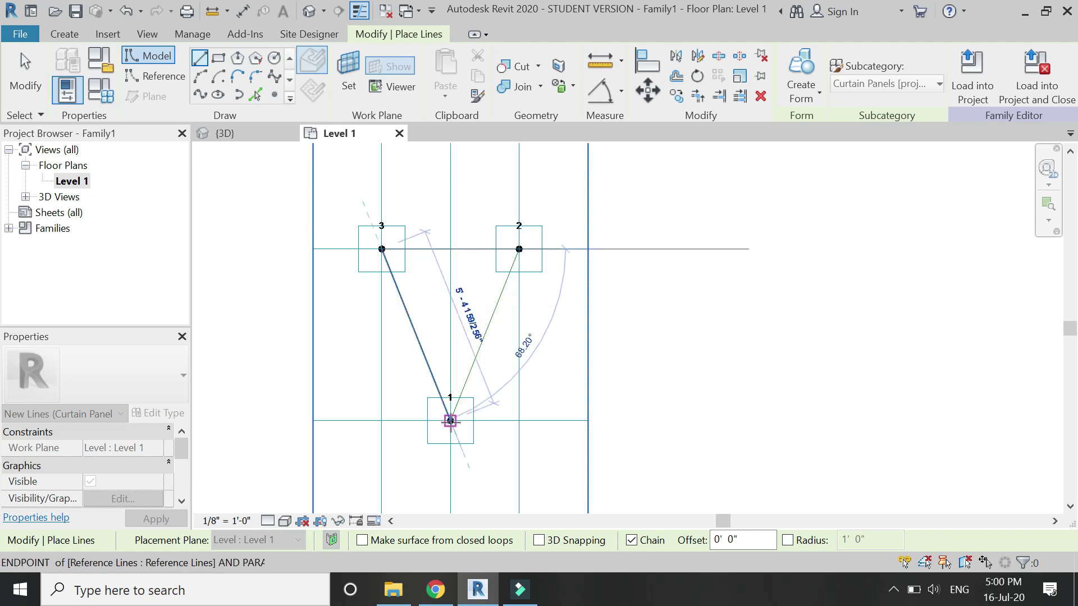
left_click(451, 421)
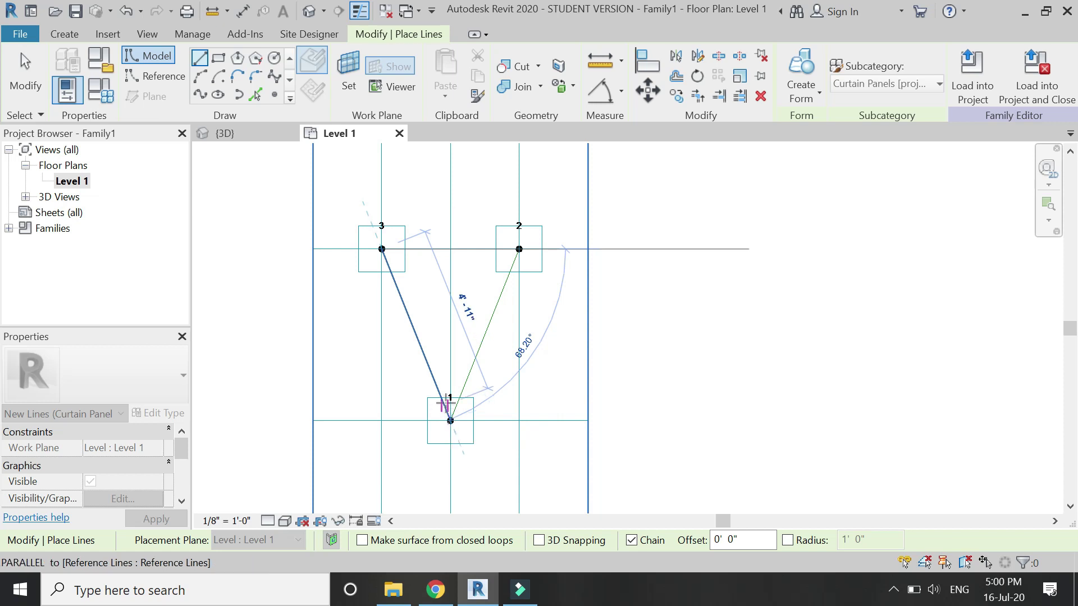
left_click(450, 420)
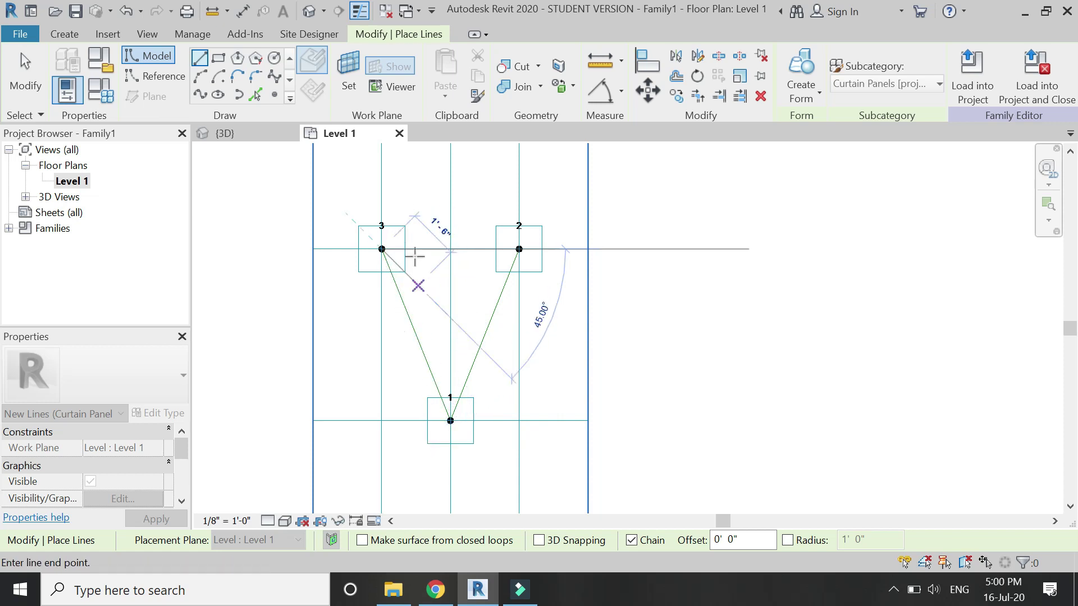
key("Escape")
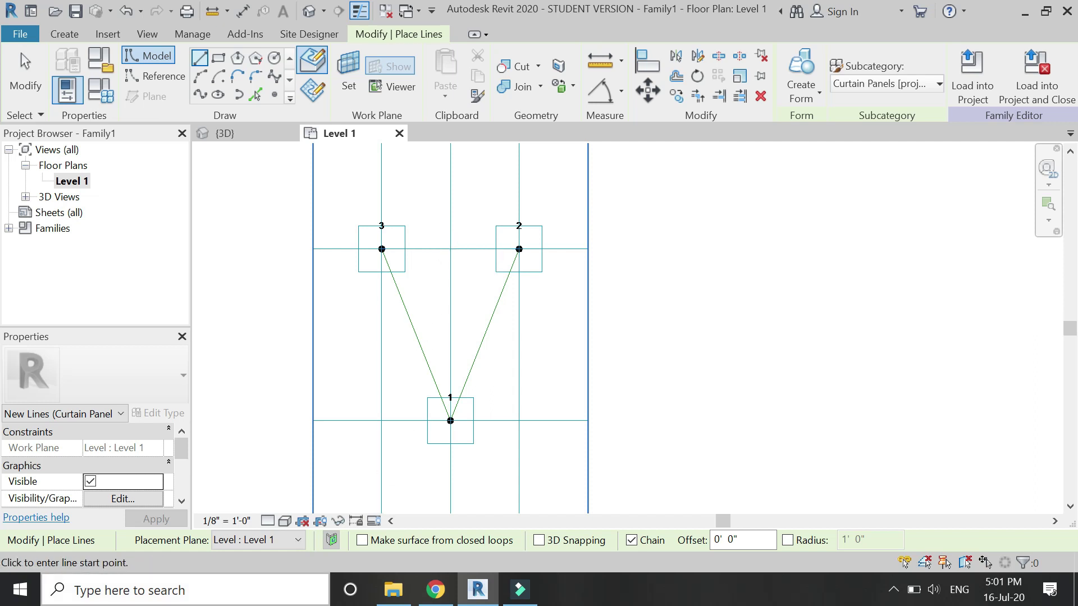
Calculate the square root of 12 in Calculator, close it and leave the line command in the family
left_click(253, 597)
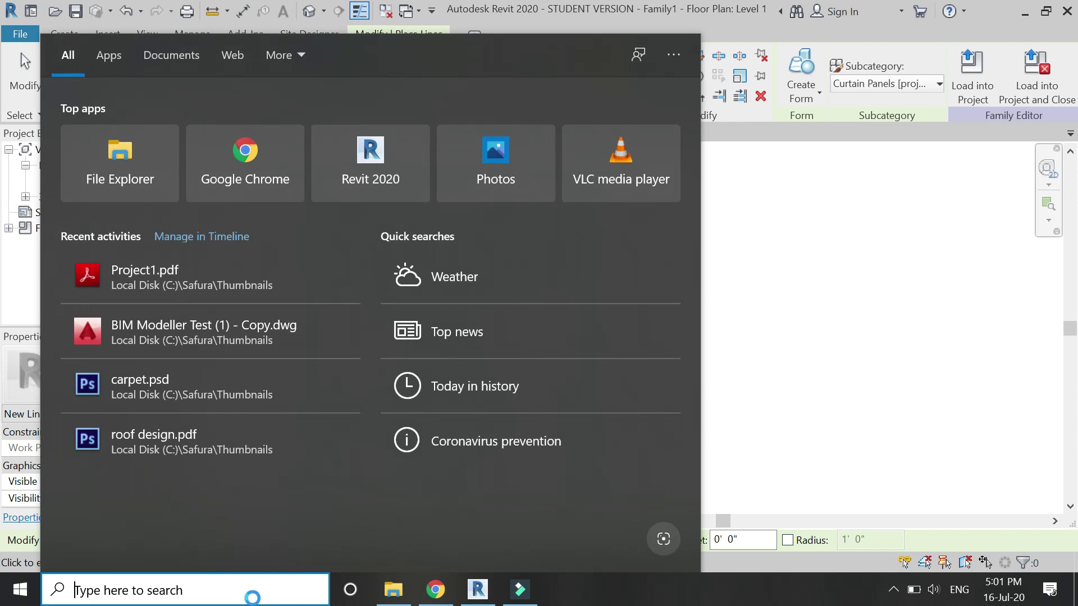
type("ca")
left_click(446, 270)
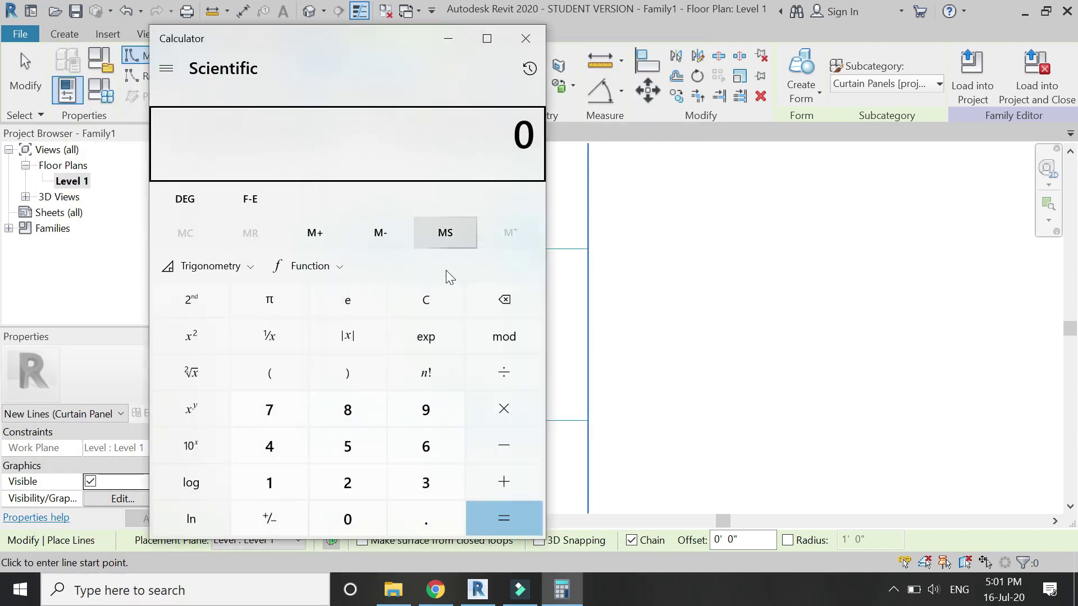
left_click(270, 484)
left_click(347, 483)
left_click(192, 373)
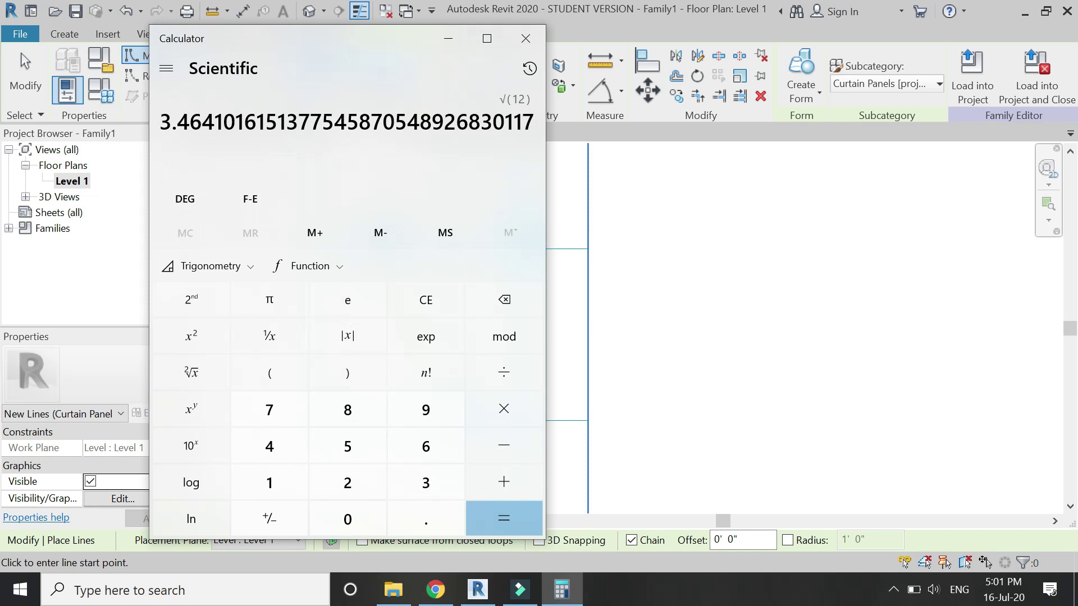
left_click(525, 38)
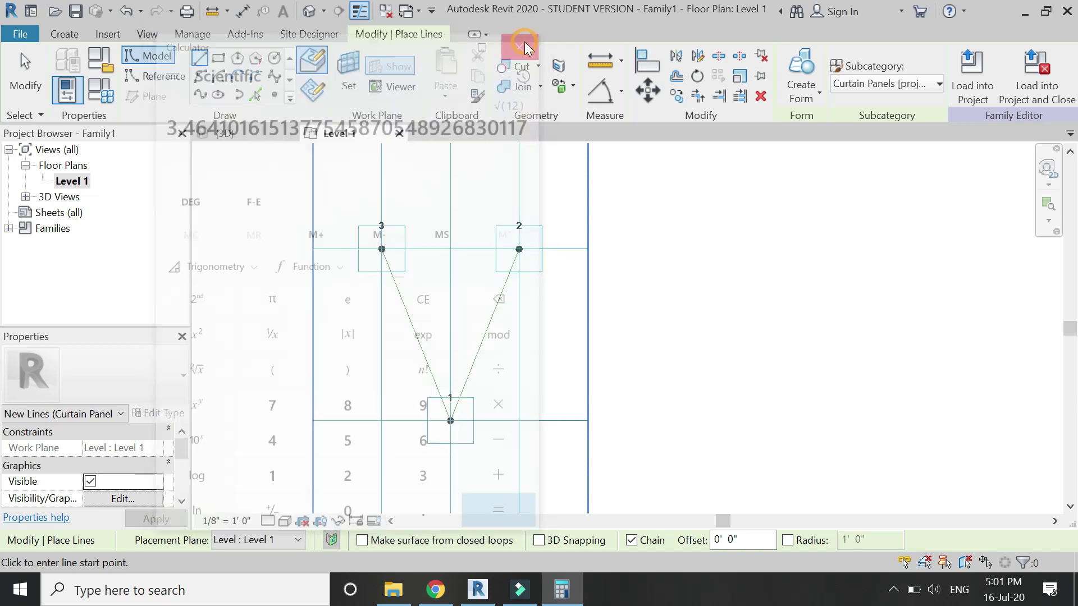
key("Escape")
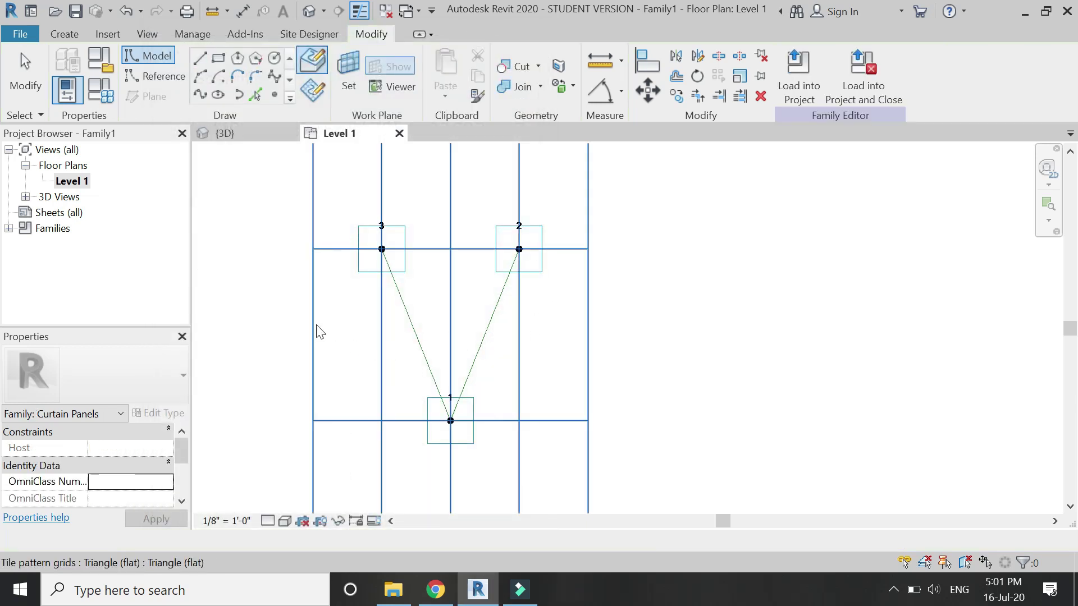
Leave the line command and set the tile pattern grid's vertical spacing to 3.4641 feet
left_click(451, 421)
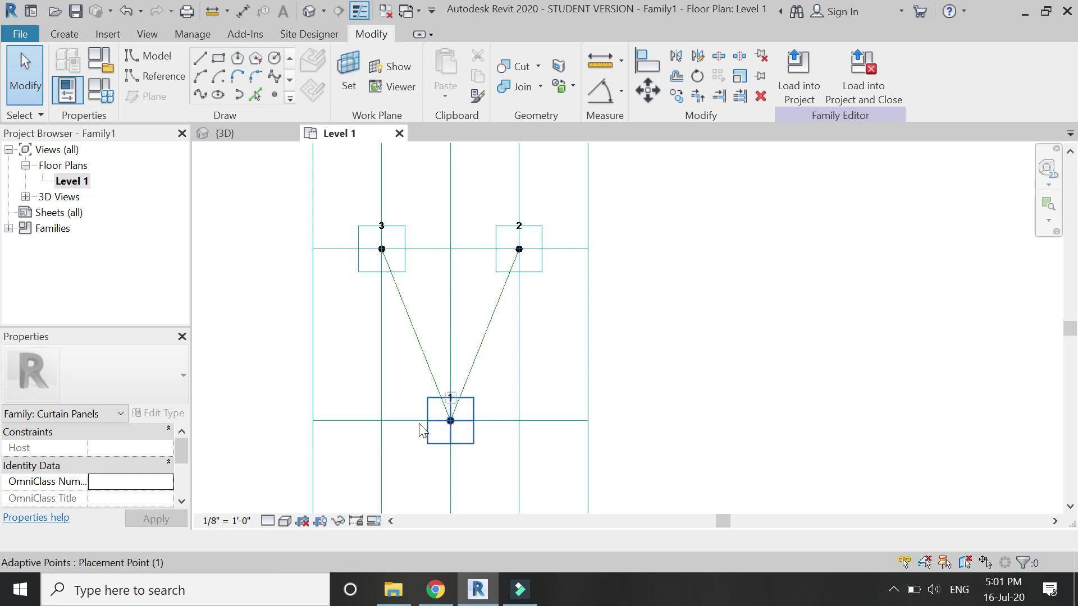
key("Escape")
left_click(314, 352)
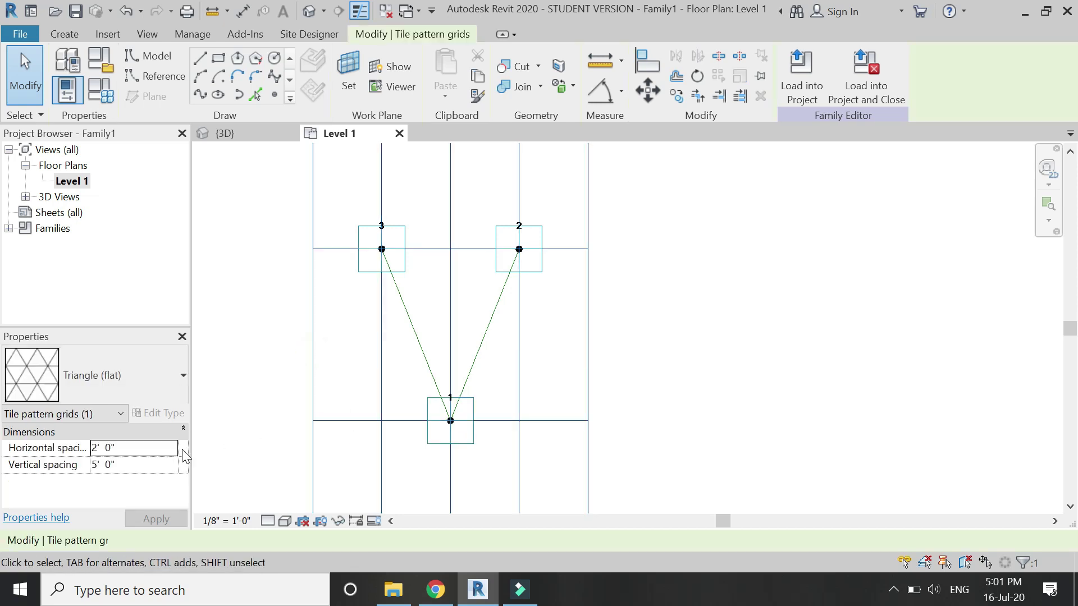
left_click(149, 466)
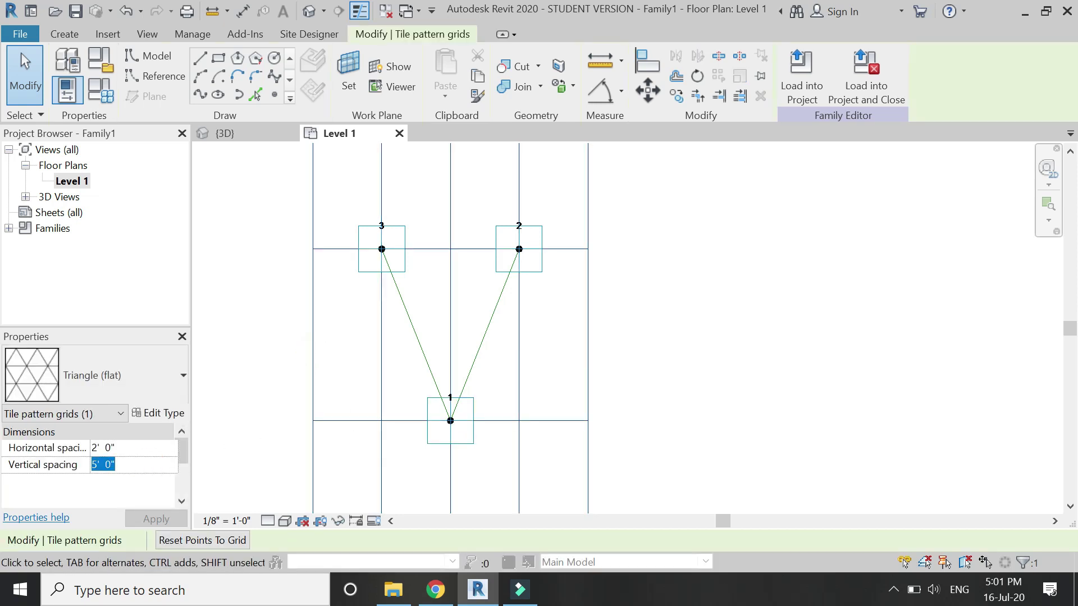
type("3.464")
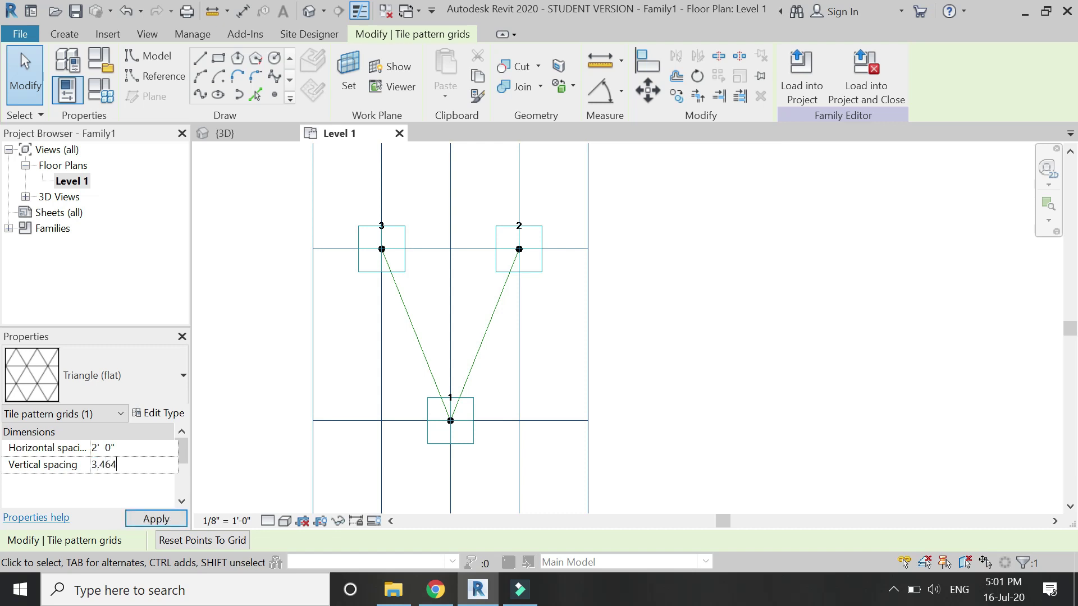
type("1")
key("Return")
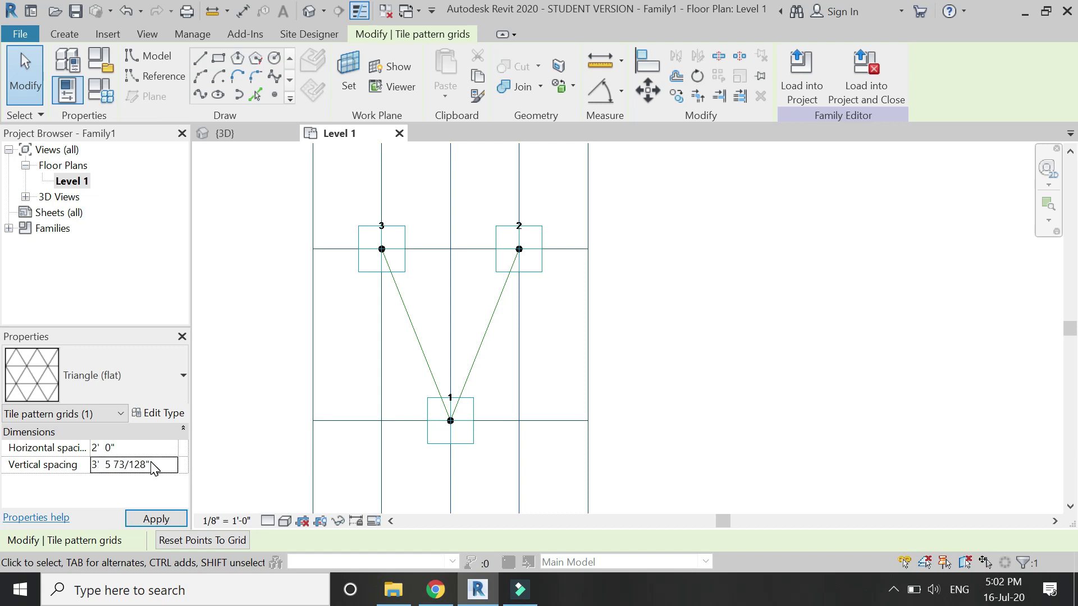
left_click(156, 516)
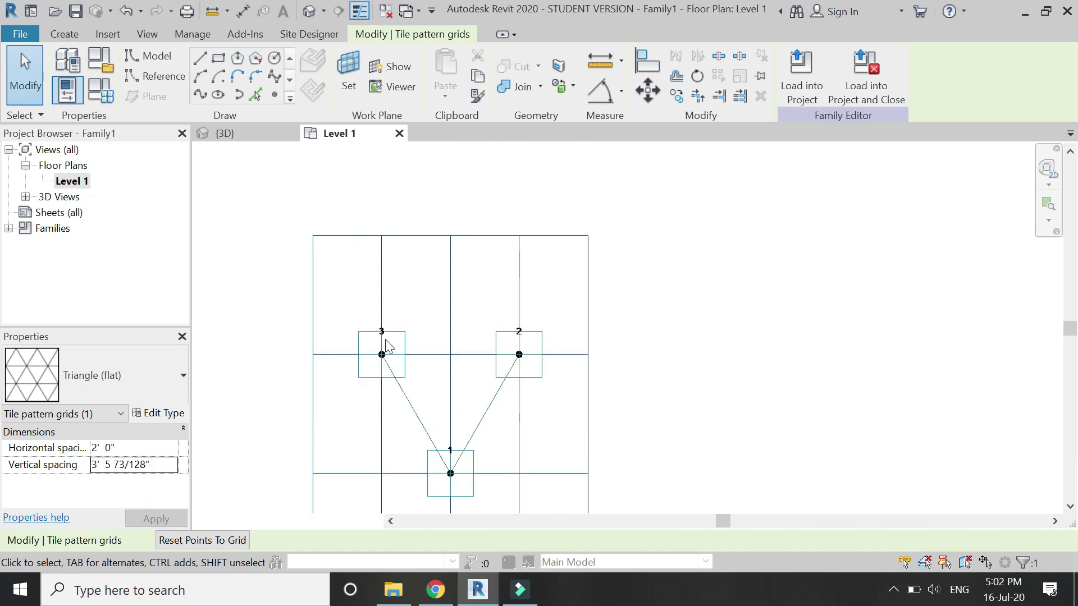
Check the lengths of the triangle's sides from point 3 to points 2 and 1 using trial lines
scroll(479, 283, "up", 2)
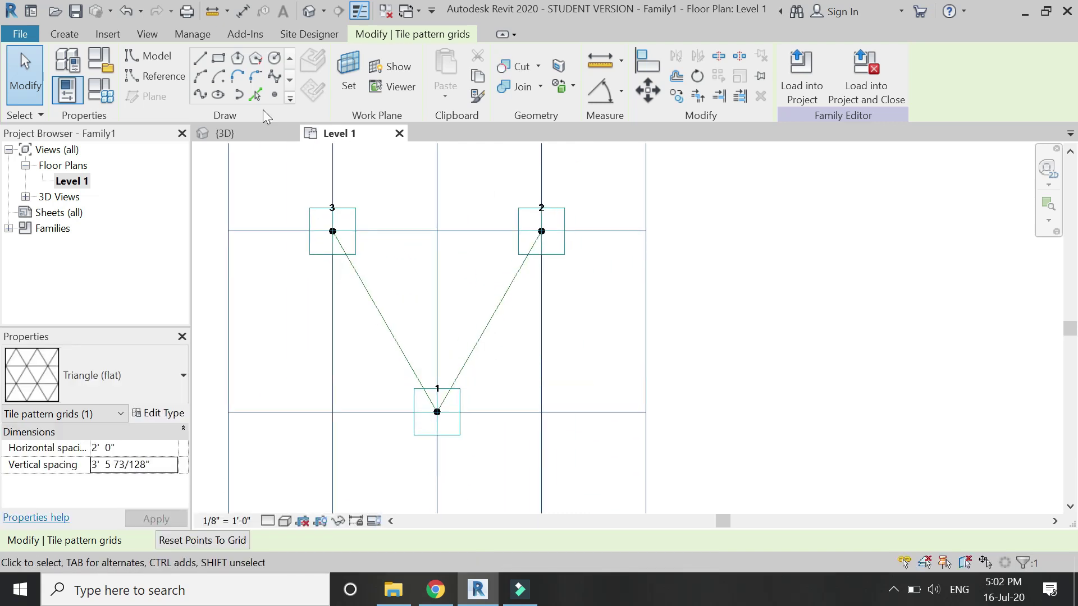
left_click(200, 56)
left_click(333, 231)
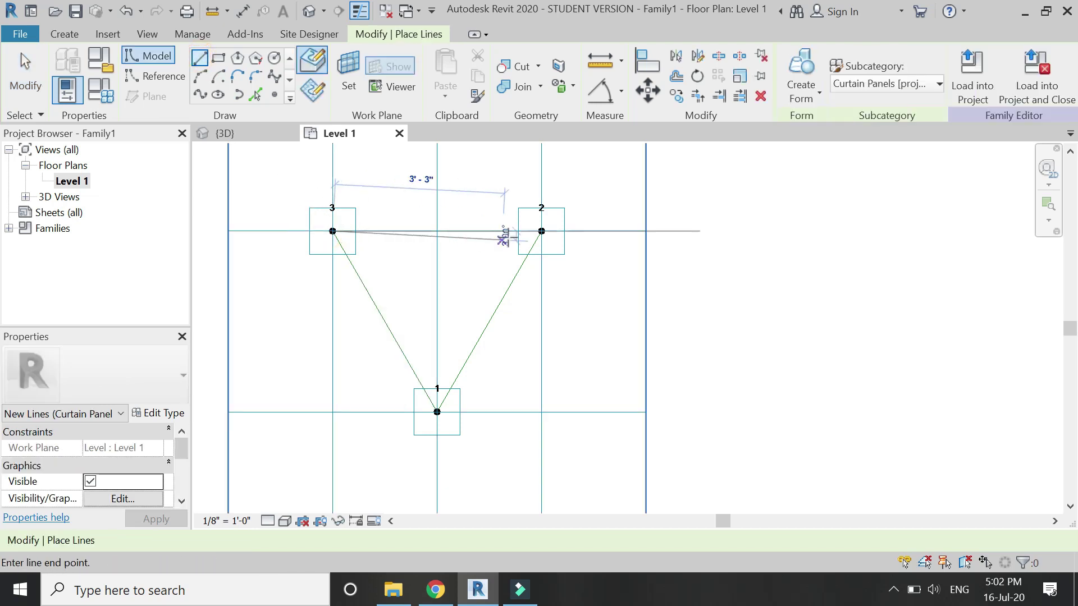
left_click(541, 231)
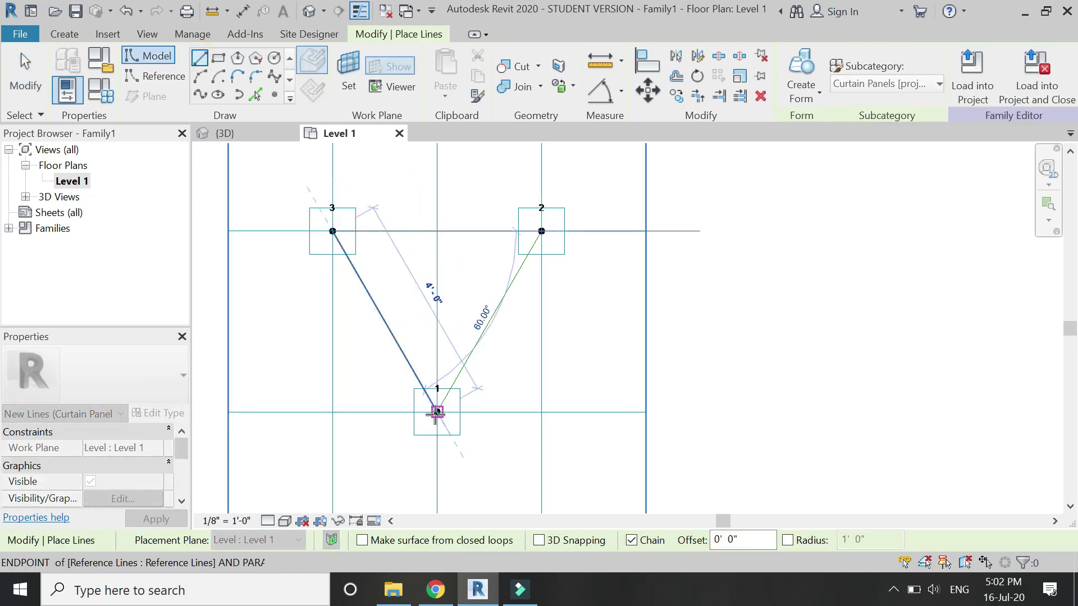
left_click(437, 412)
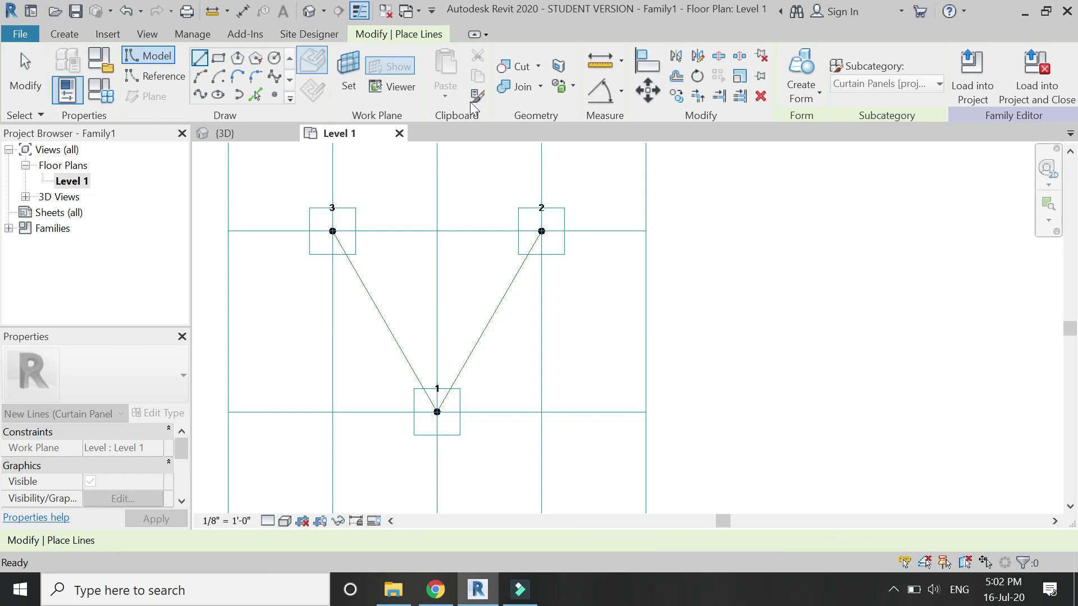
Measure the triangle's angle at point 3 with a trial angular dimension that is not kept
left_click(600, 90)
left_click(371, 282)
left_click(472, 230)
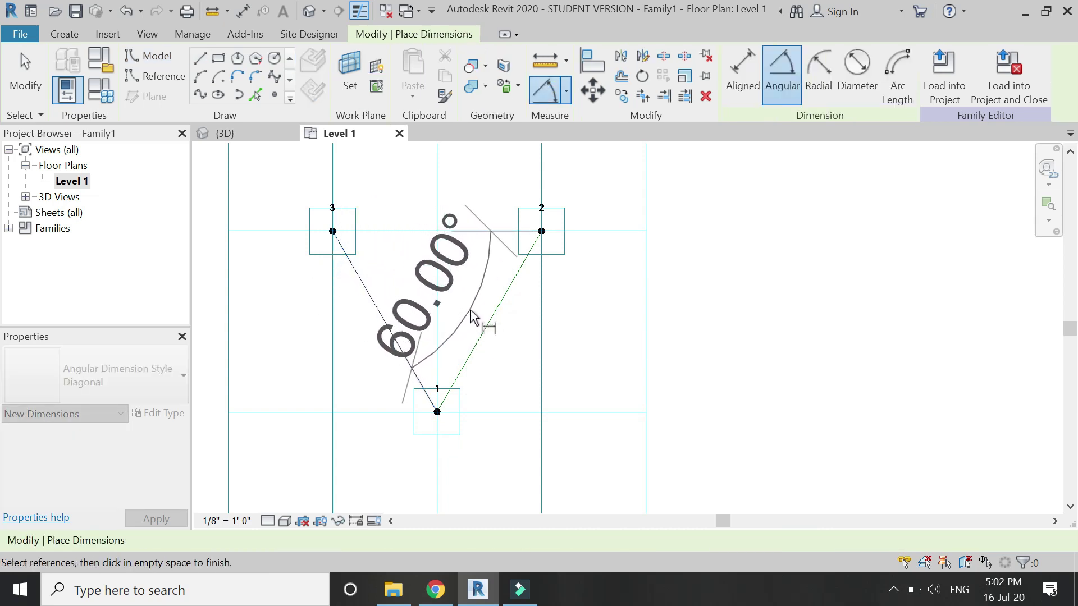
key("Escape")
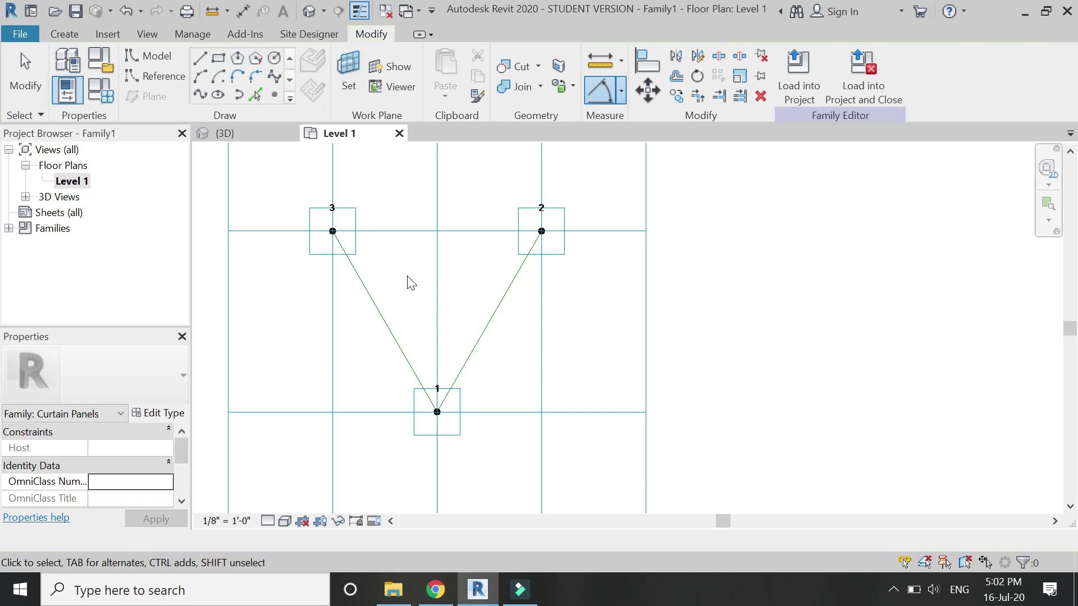
Draw model lines from points 3 and 2 to the midpoints of the opposite sides of the triangle
key("l")
key("i")
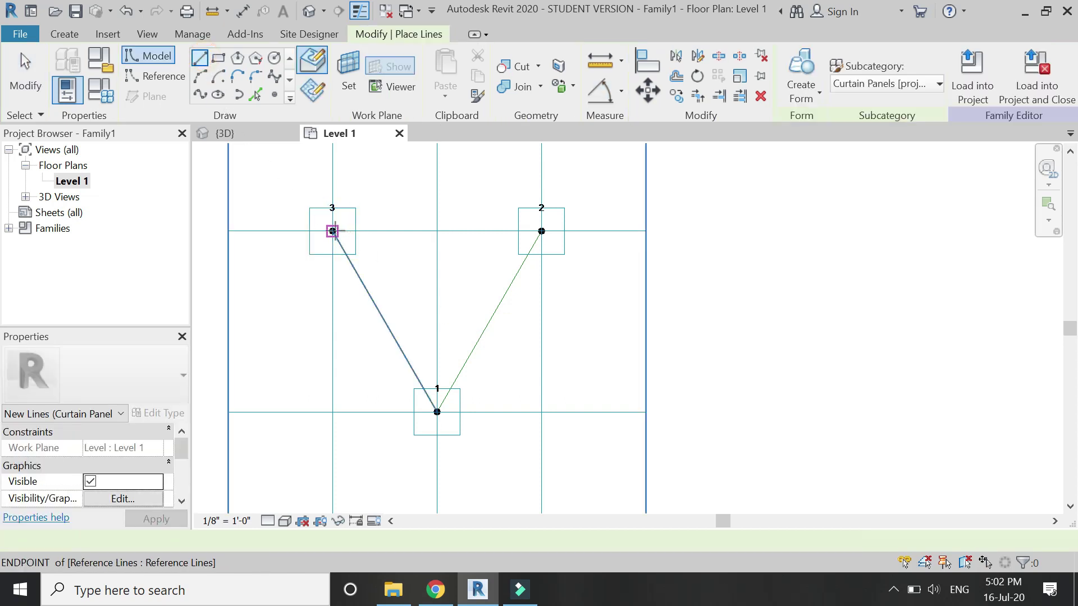
left_click(332, 230)
left_click(488, 321)
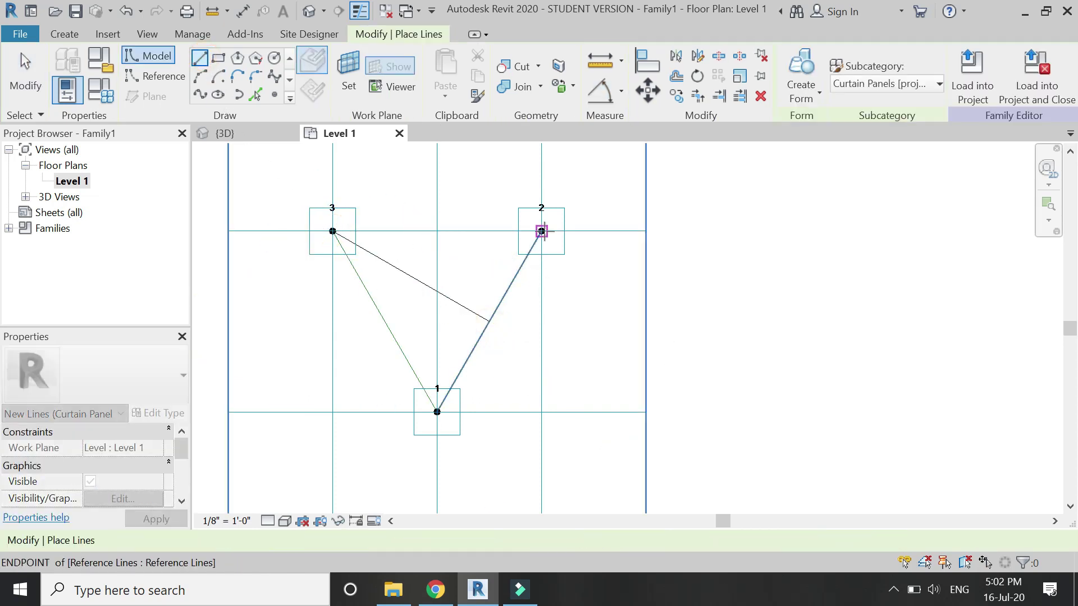
left_click(541, 231)
left_click(385, 321)
key("Escape")
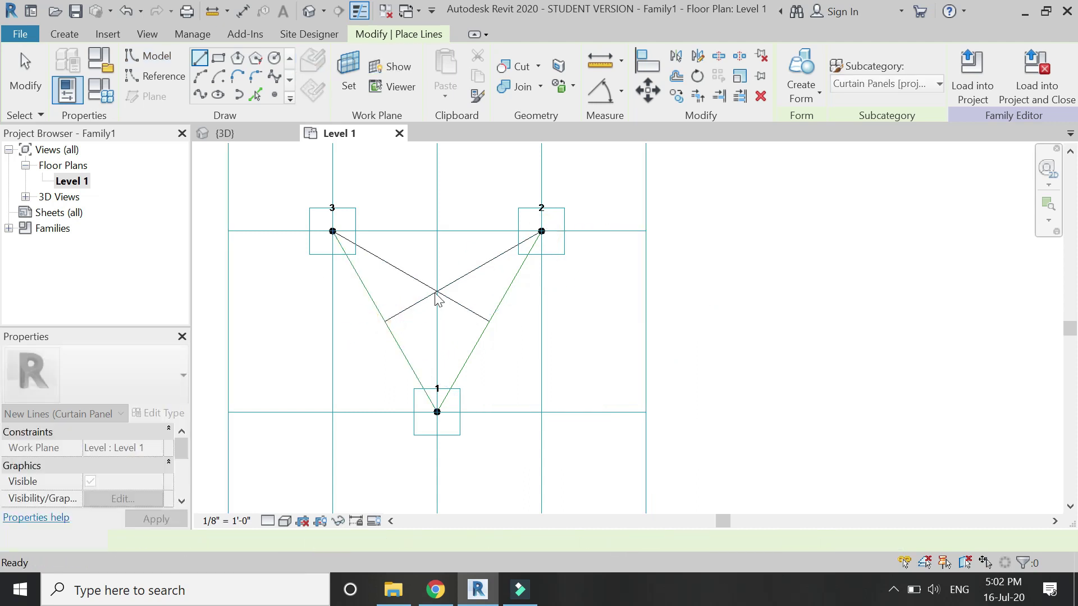
key("Escape")
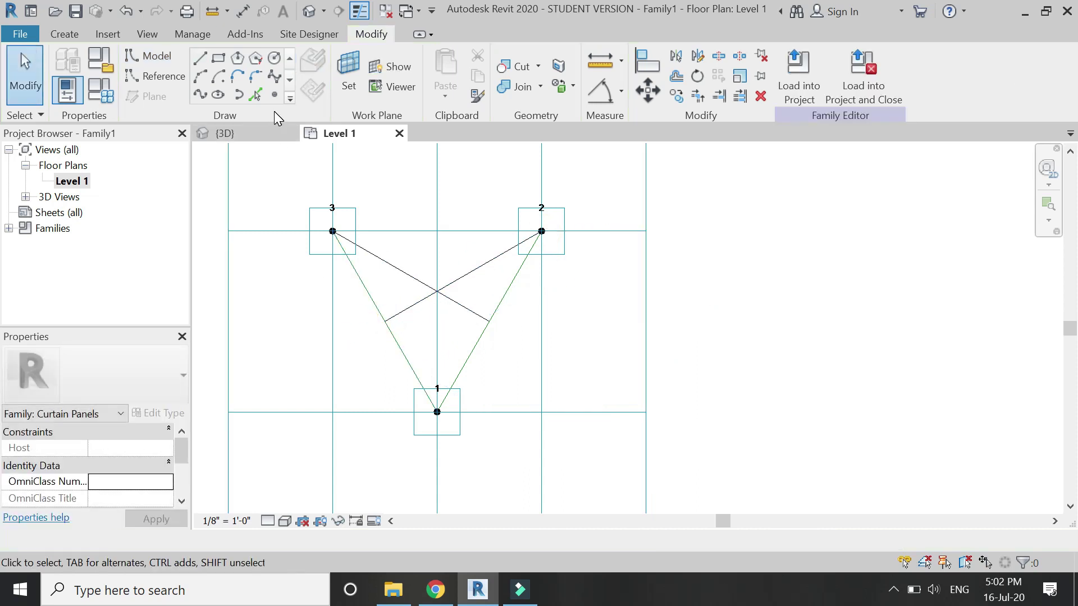
Place a reference point on the work plane where the two median lines cross, and delete both lines
left_click(275, 95)
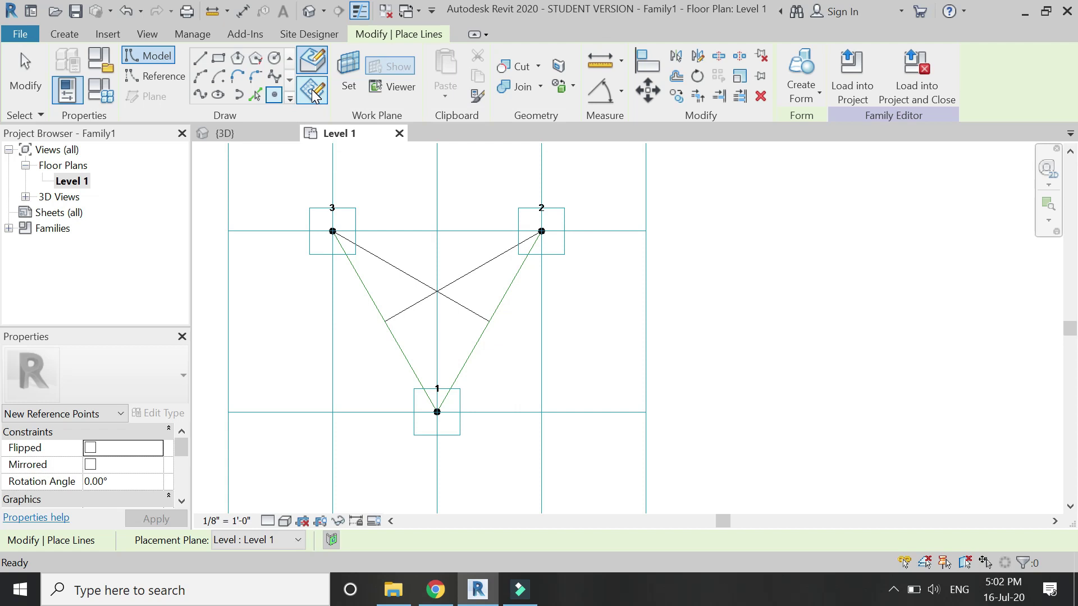
left_click(313, 95)
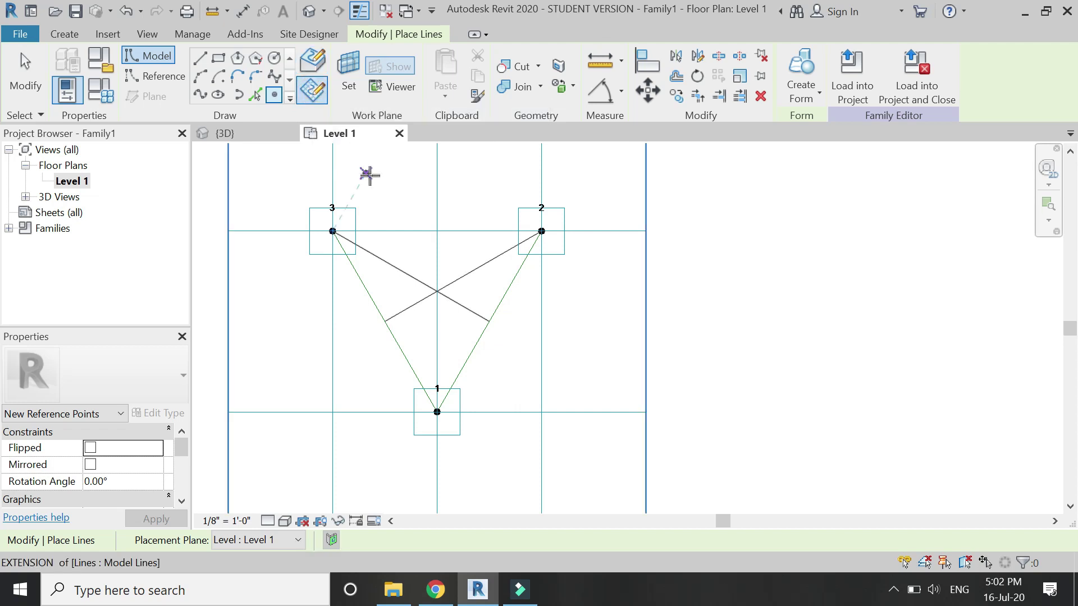
left_click(437, 292)
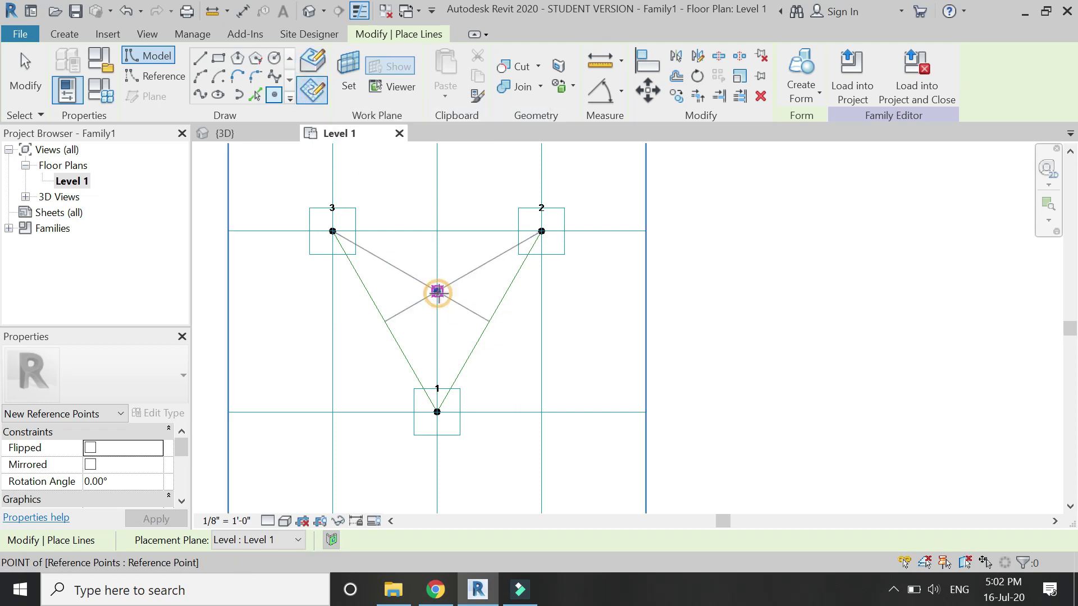
key("Escape")
key("Escape")
left_click(465, 268)
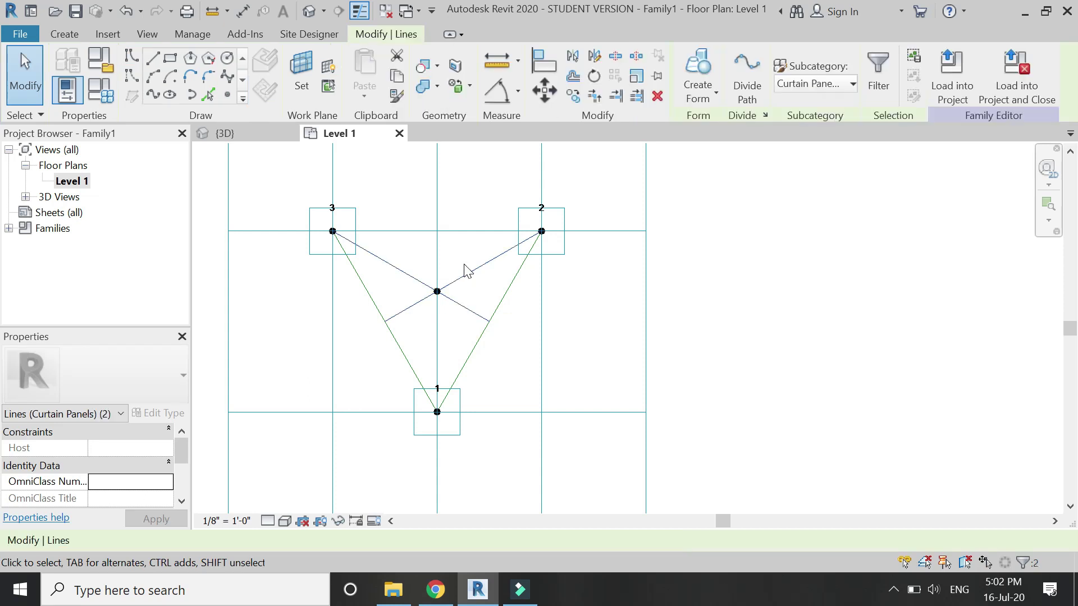
key("Delete")
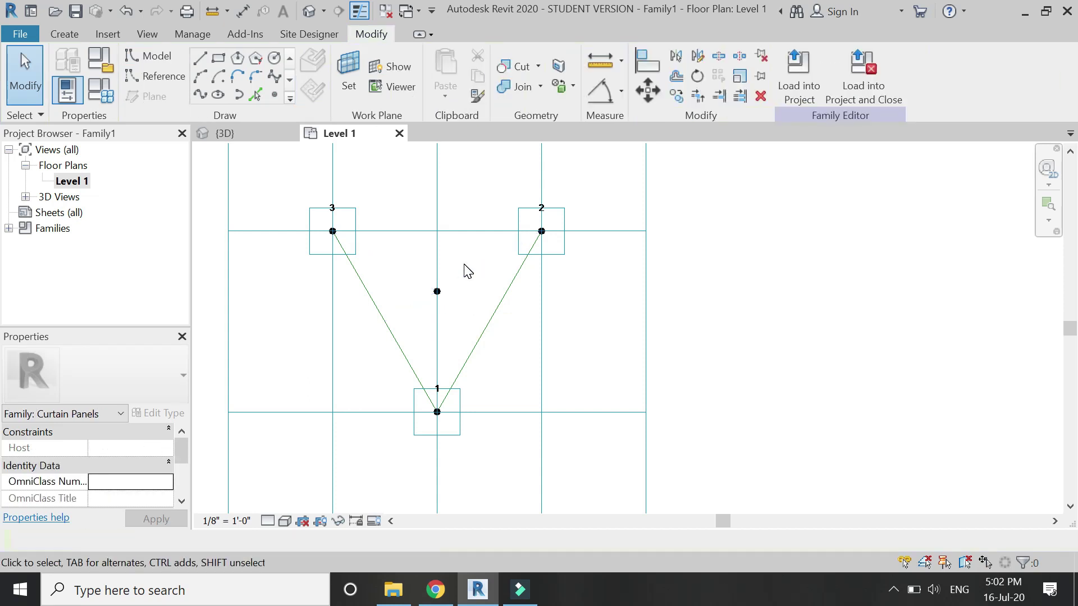
In the 3D view, set the offset of the triangle's centre reference point to 1' 0"
left_click(234, 130)
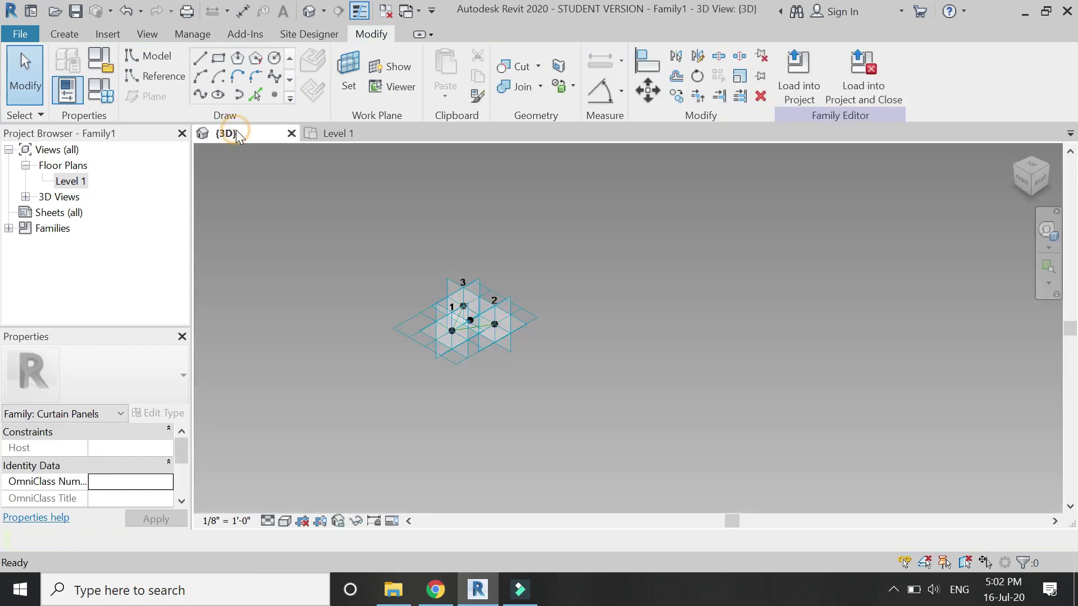
scroll(473, 334, "up", 6)
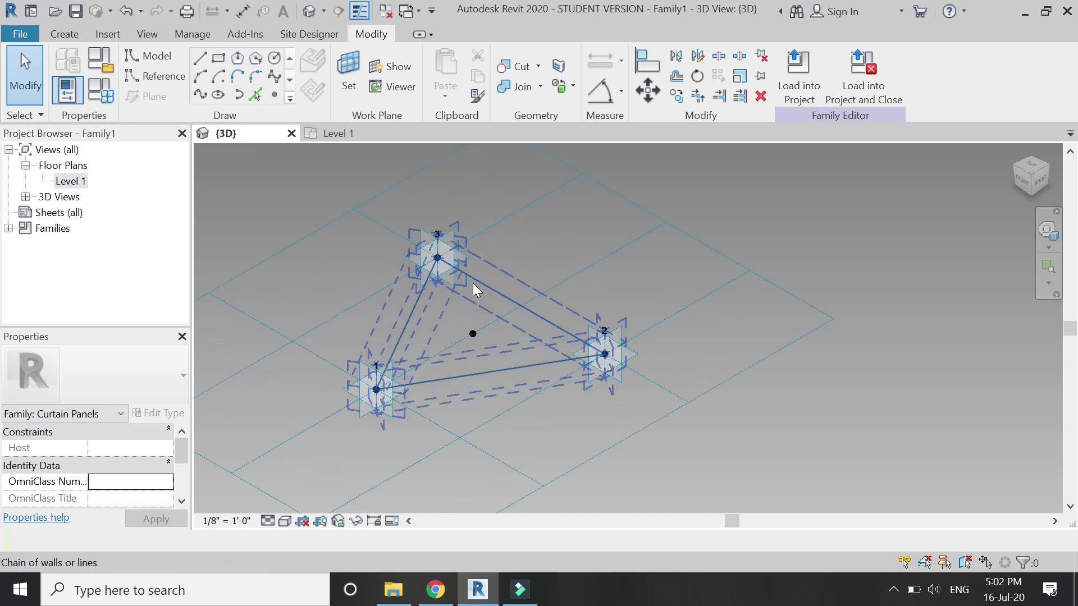
left_click(475, 330)
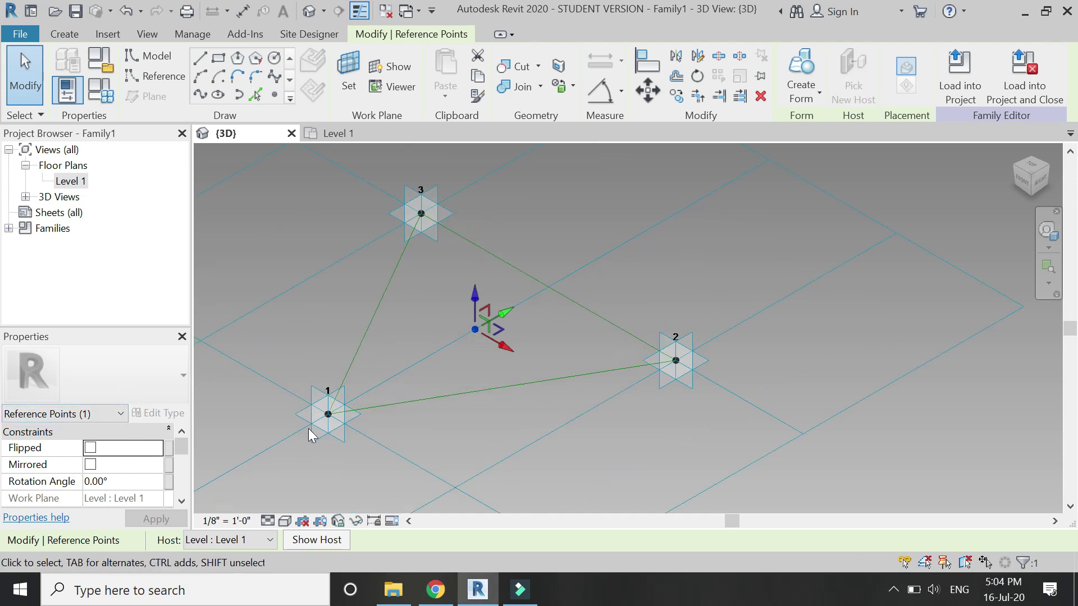
scroll(115, 468, "down", 5)
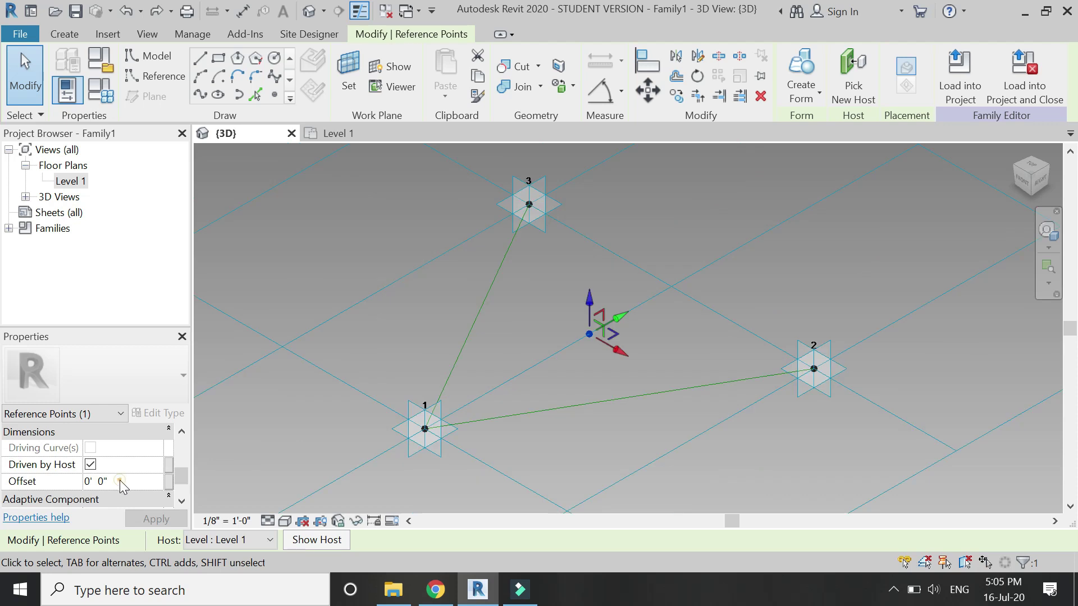
left_click(120, 481)
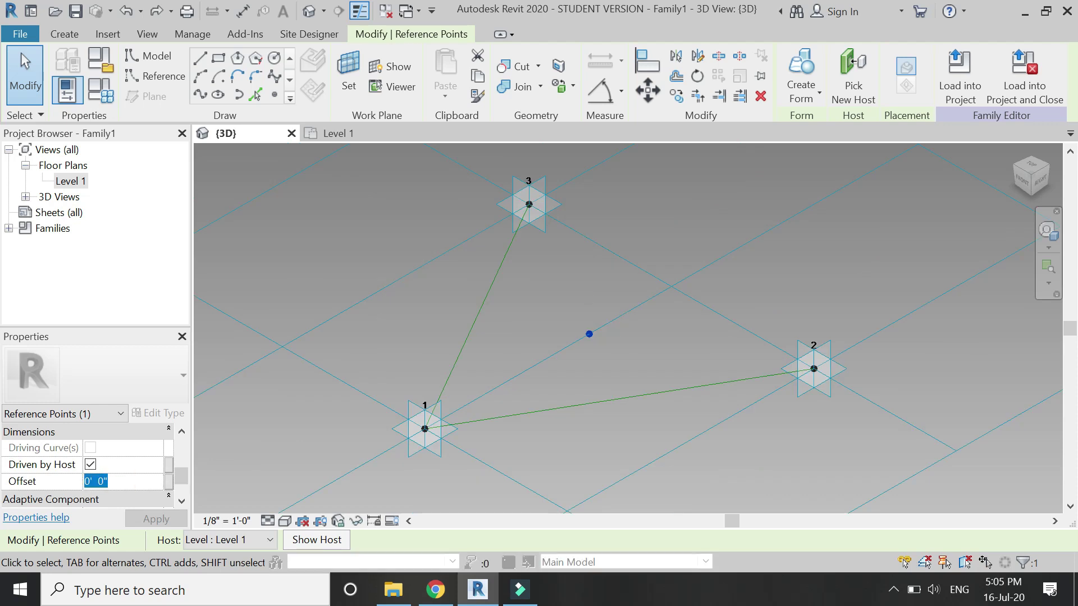
type("1")
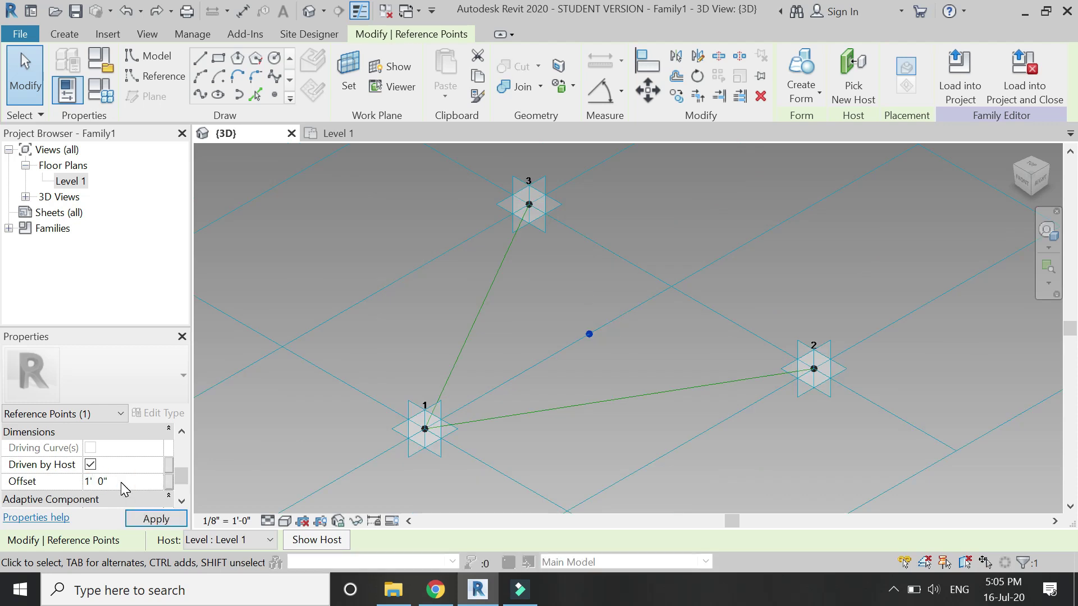
left_click(135, 519)
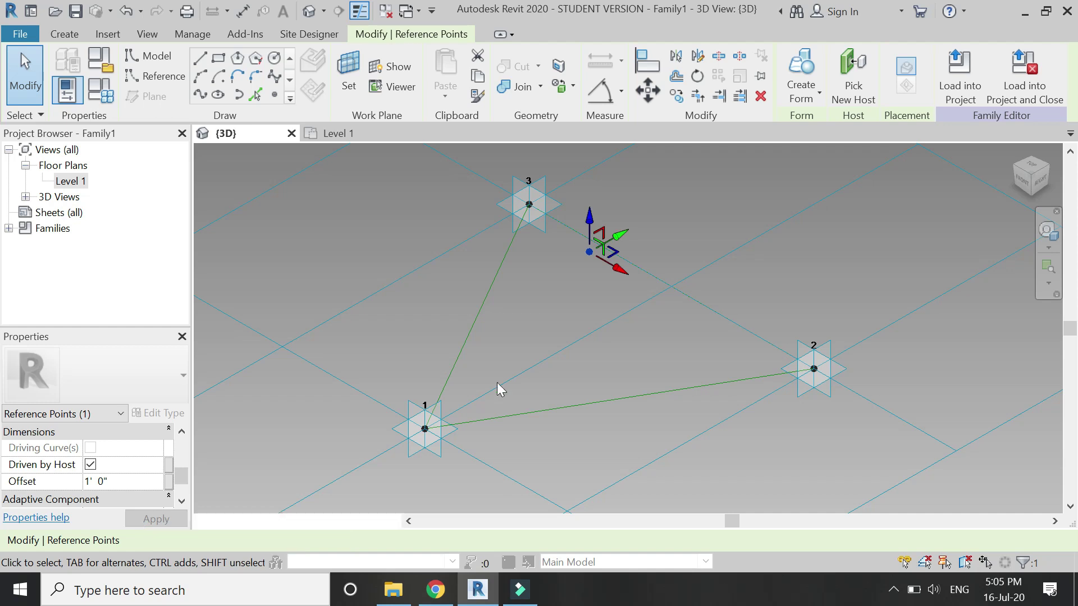
left_click(561, 304)
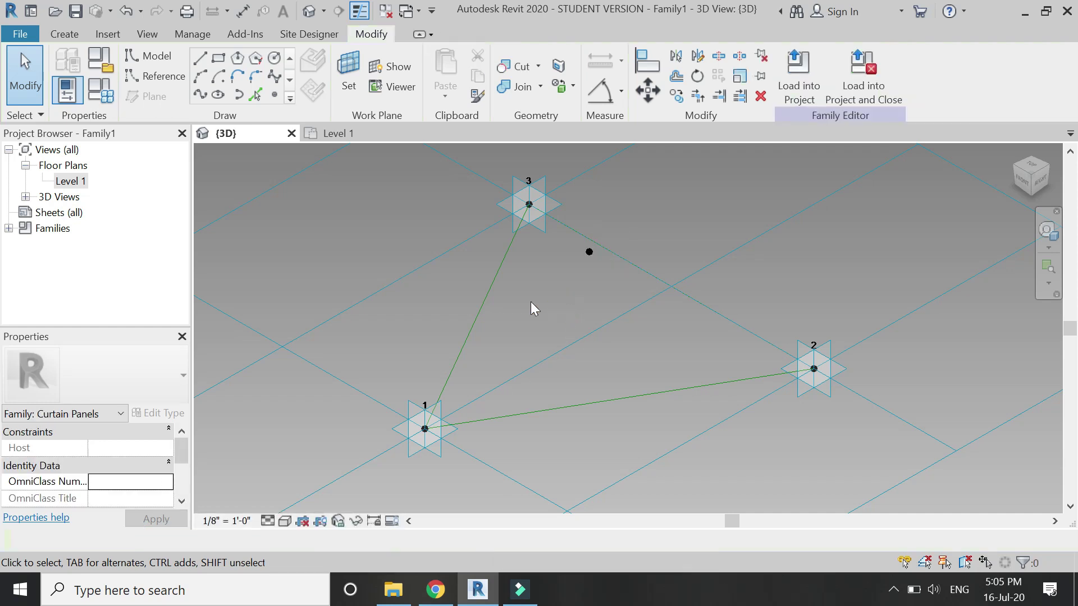
Set up reference line drawing on the work plane with 3D Snapping enabled
left_click(163, 79)
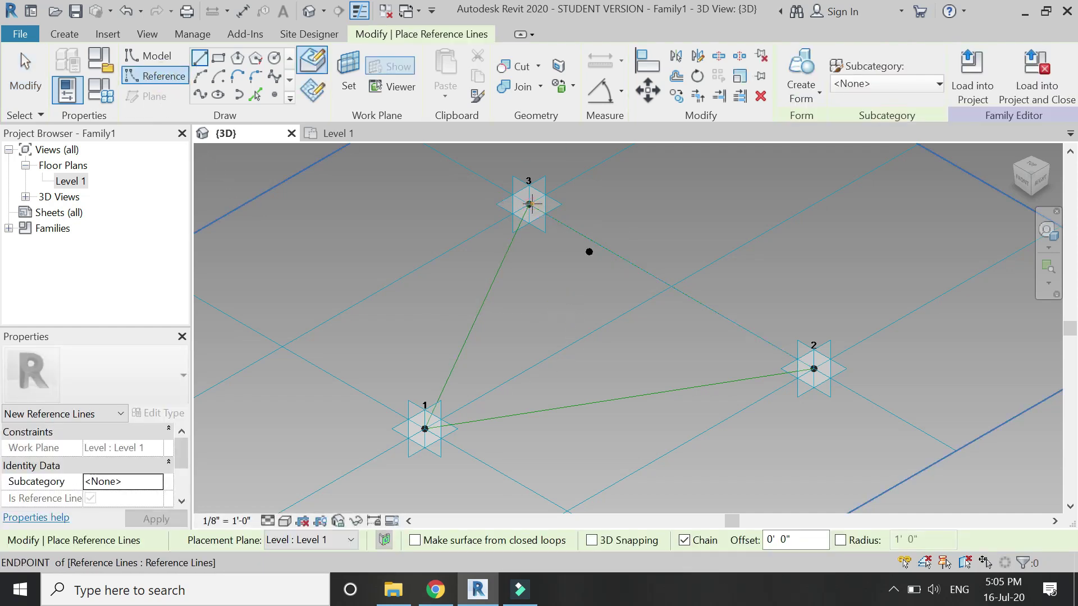
left_click(530, 204)
key("Escape")
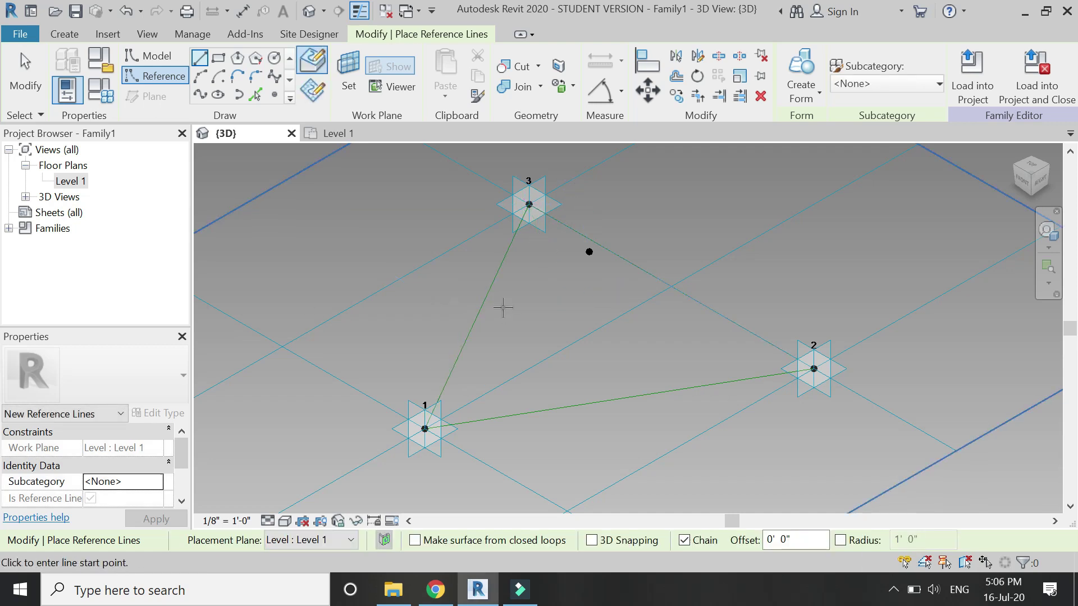
left_click(309, 60)
left_click(589, 539)
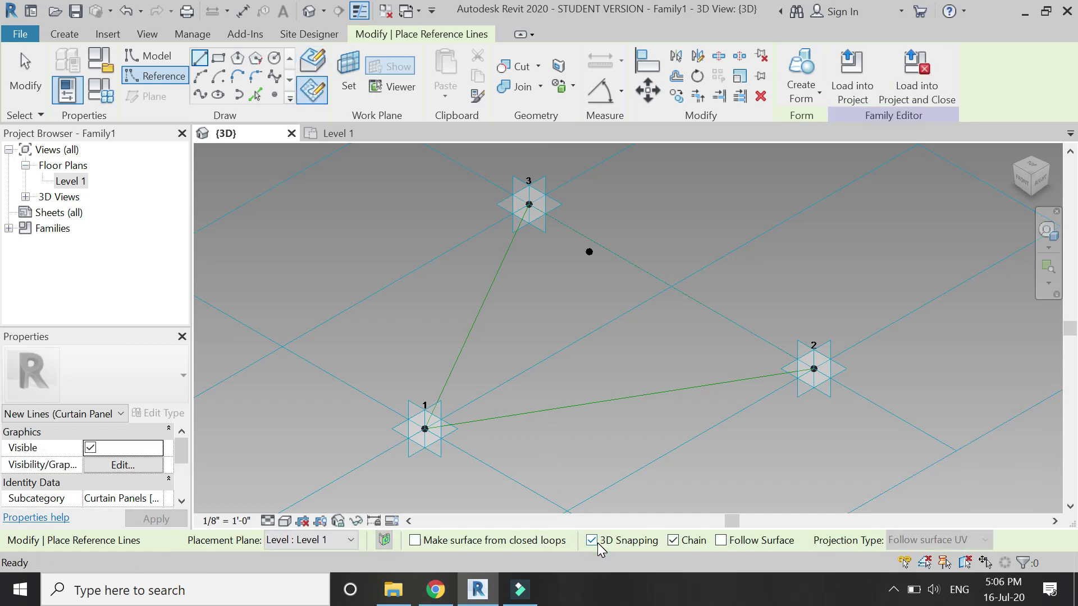
left_click(312, 60)
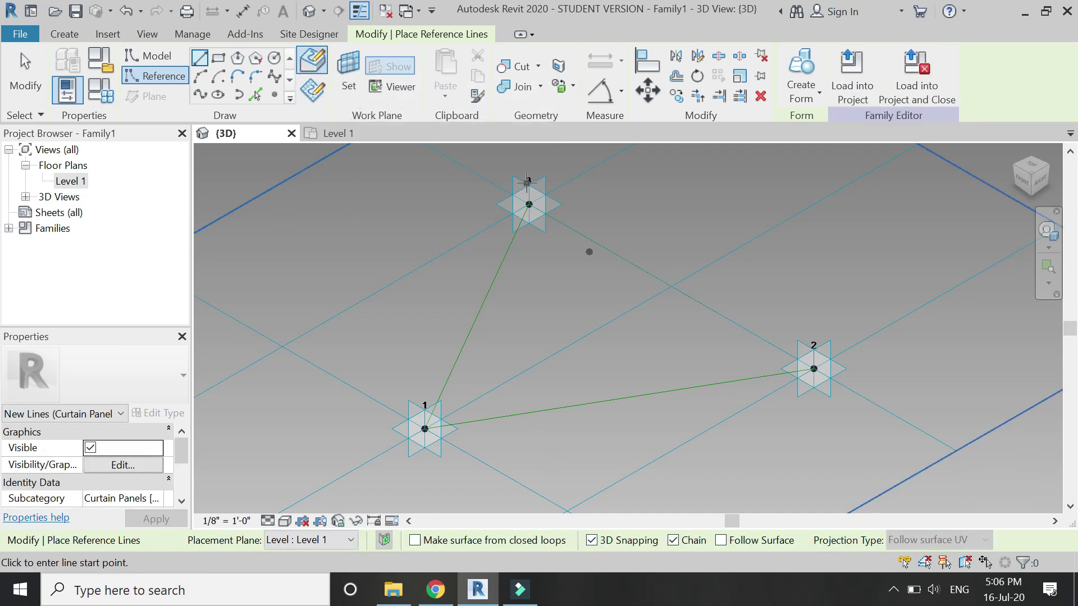
Draw reference lines connecting adaptive points 3, 2 and 1 to the raised centre point
left_click(529, 204)
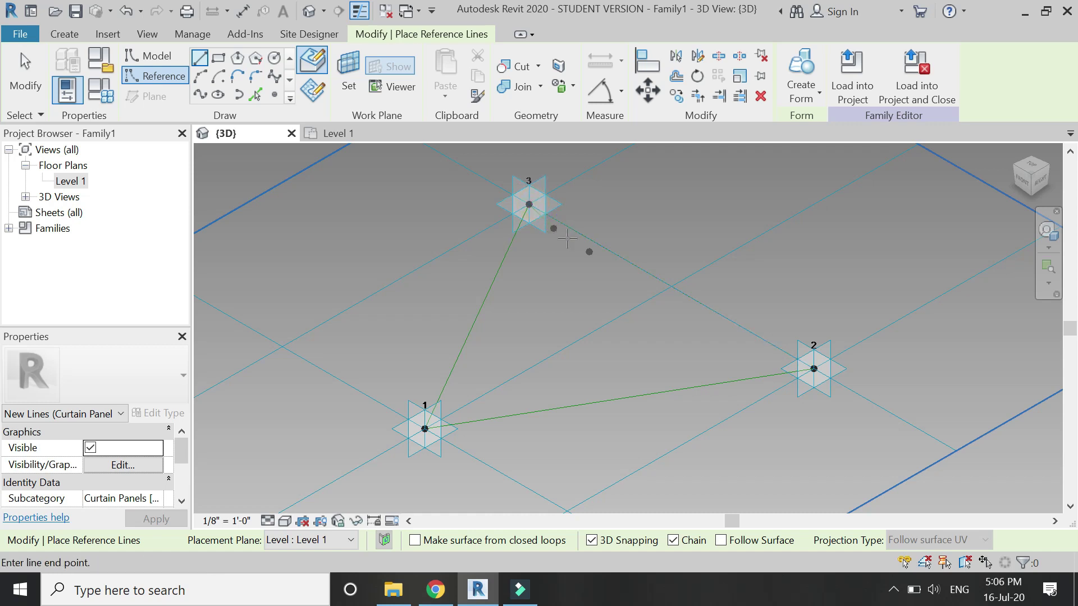
left_click(811, 366)
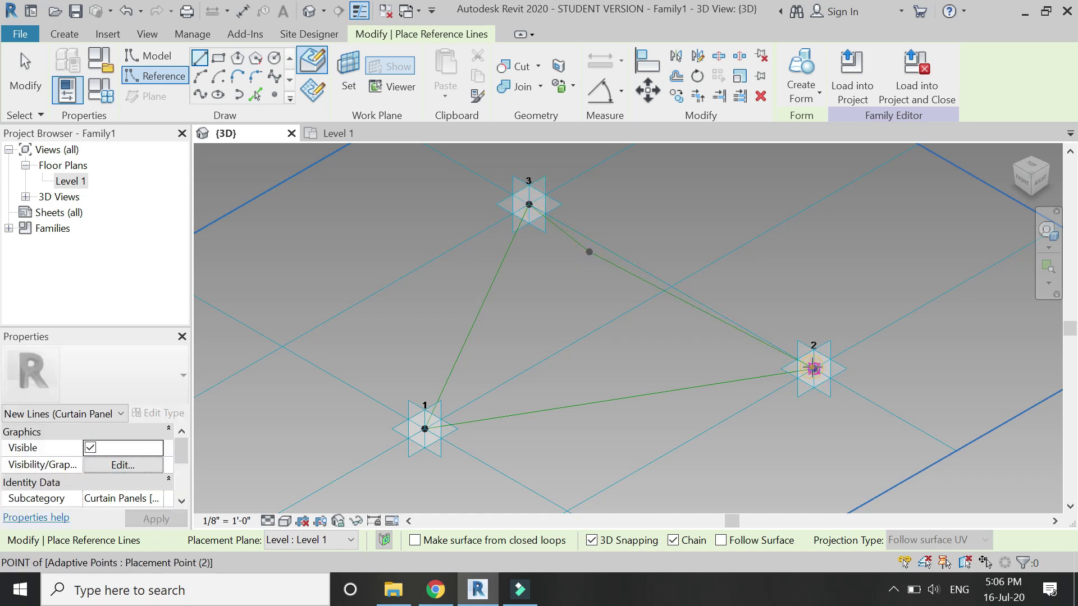
left_click(588, 251)
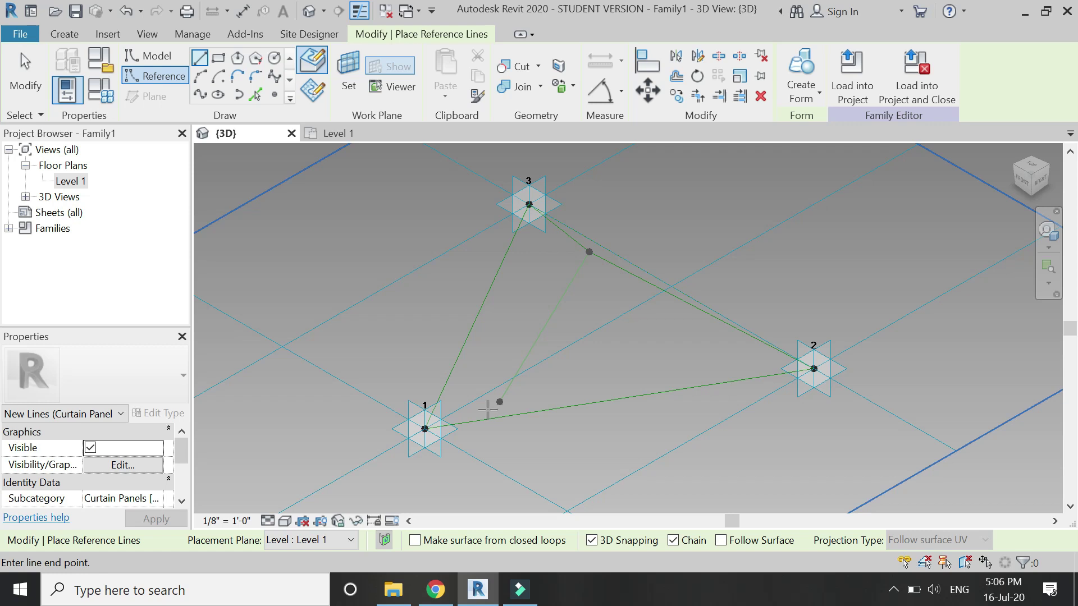
left_click(425, 428)
scroll(534, 392, "down", 3)
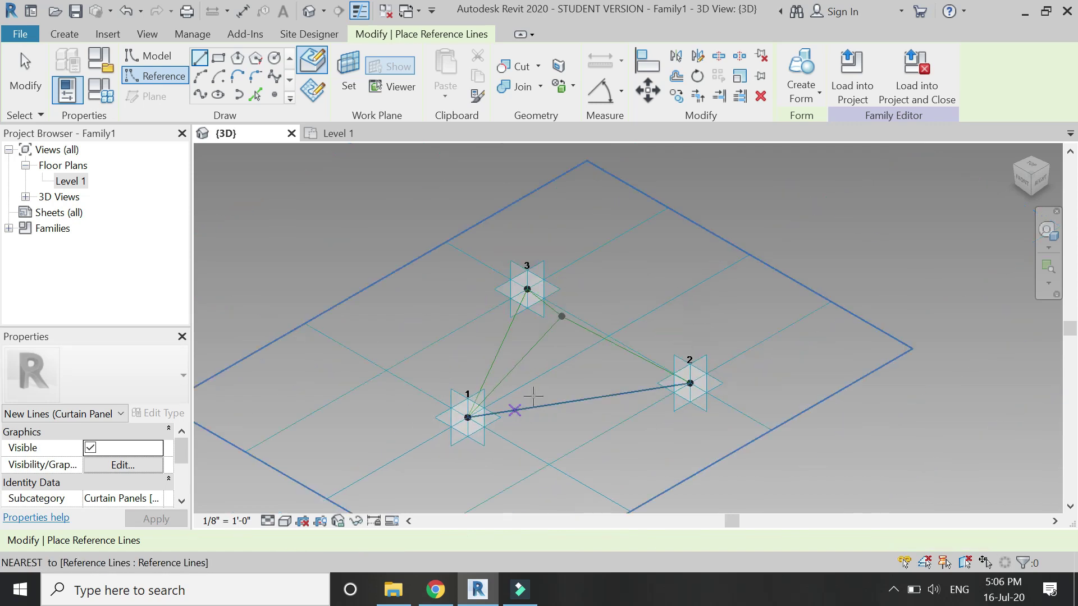
key("Escape")
key("Escape")
Create a flat triangular surface form from the three reference lines joining point 3, point 2 and the centre point
scroll(583, 332, "up", 2)
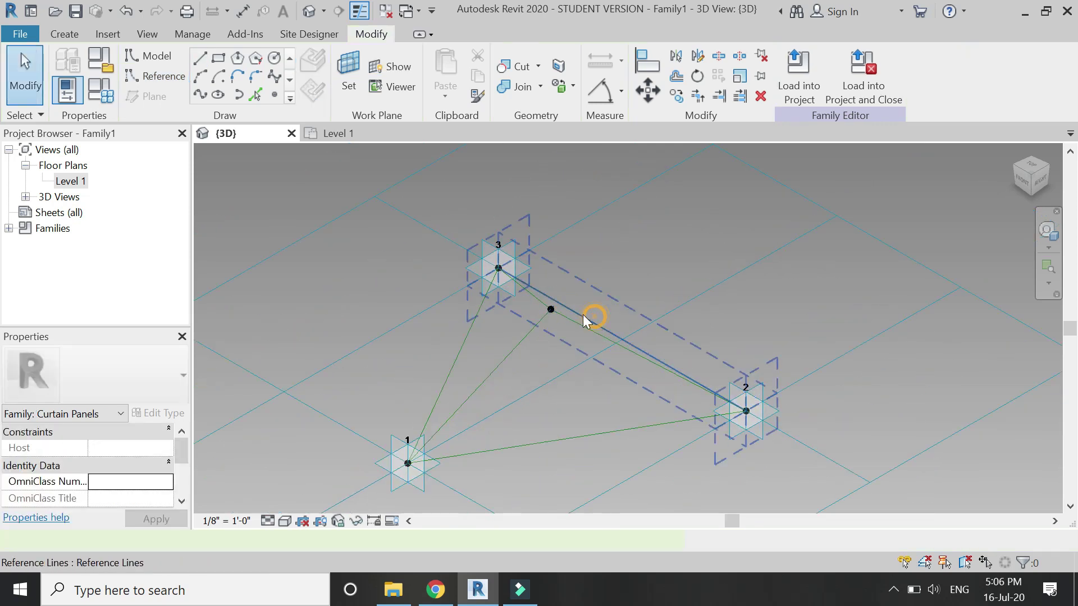
left_click(595, 314)
scroll(557, 294, "up", 2)
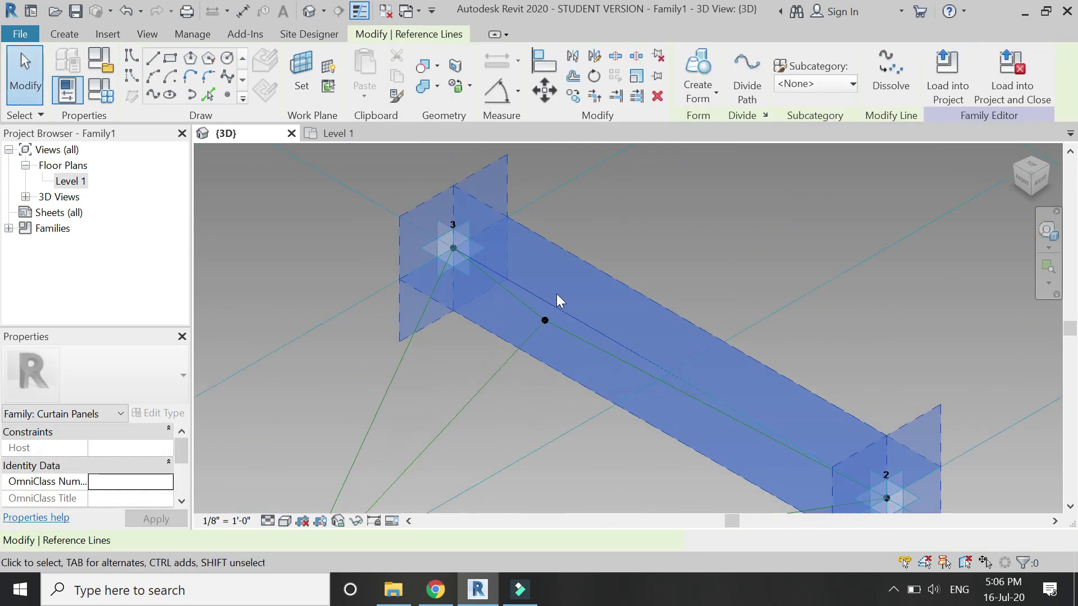
left_click(570, 337, "ctrl")
left_click(697, 73)
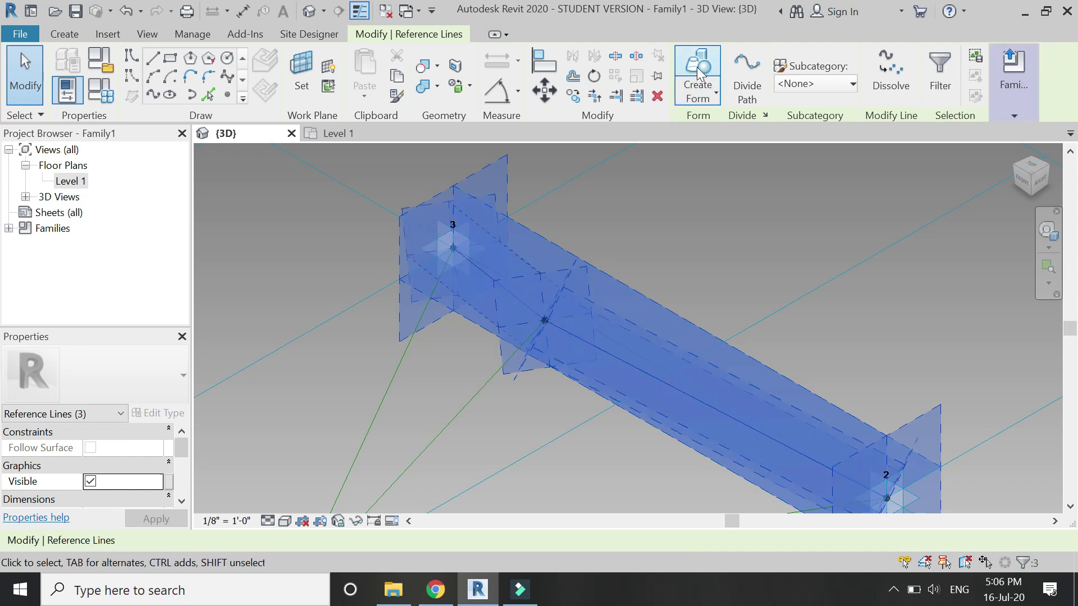
left_click(512, 430)
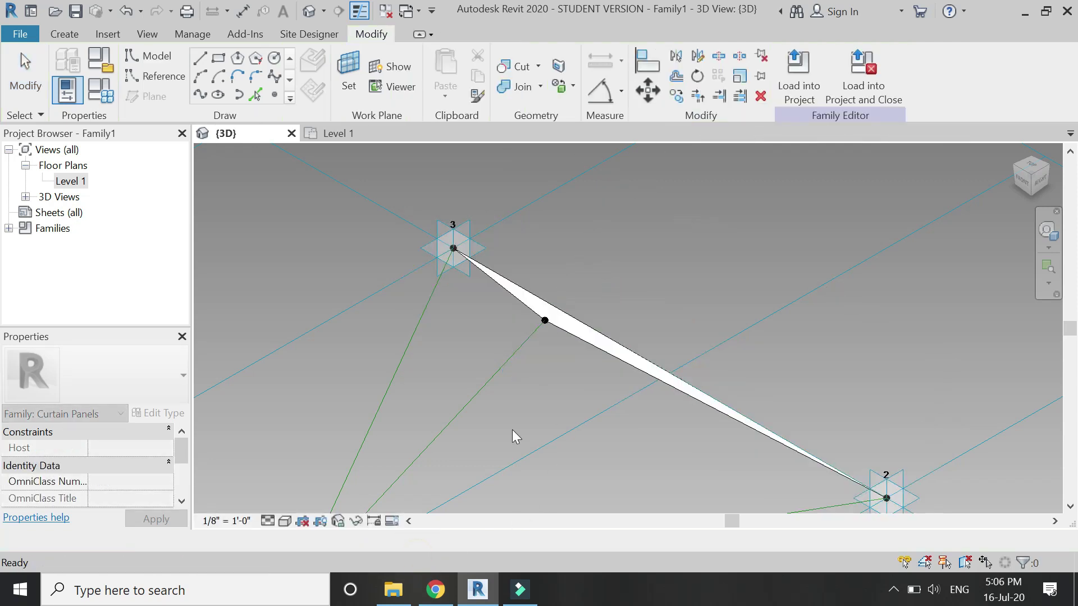
Create a flat triangular surface form from the reference lines joining point 1, point 3 and the centre point
scroll(633, 257, "down", 3)
left_click(508, 295)
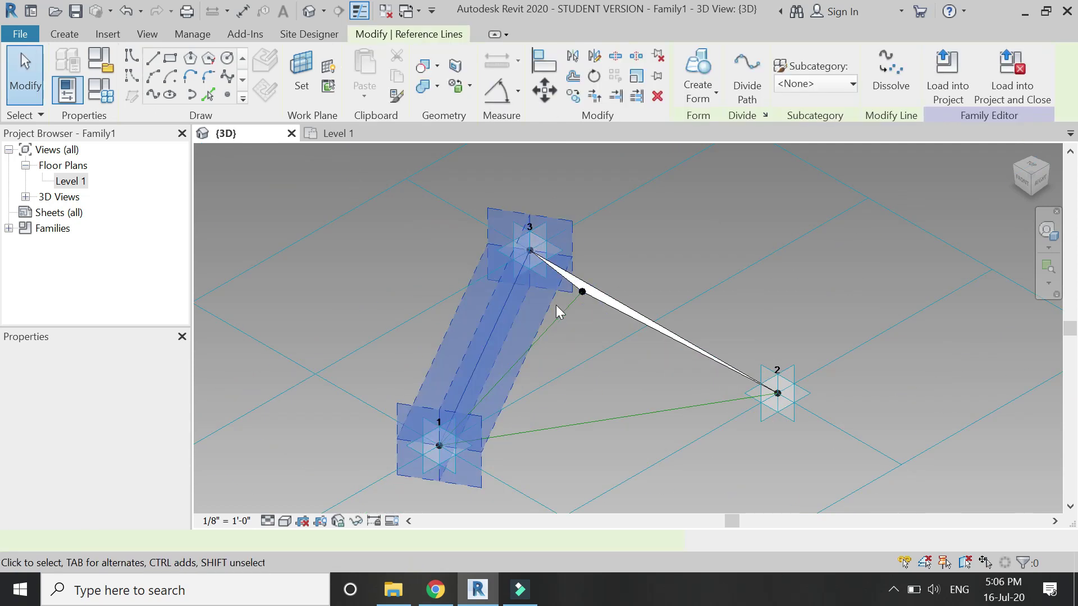
scroll(571, 281, "up", 3)
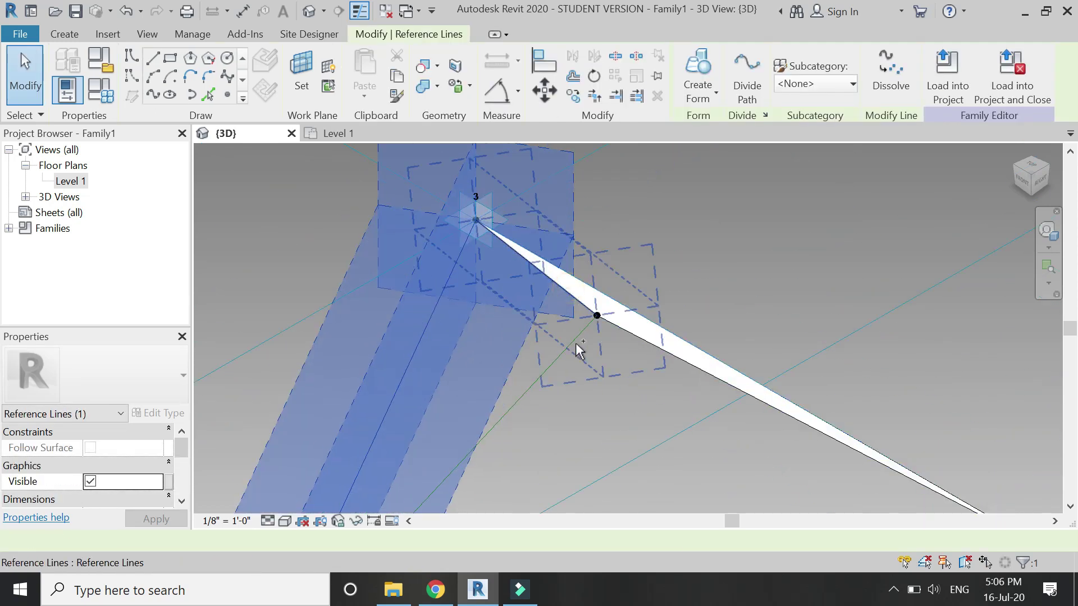
left_click(574, 293, "ctrl")
scroll(543, 266, "down", 3)
left_click(553, 315, "ctrl")
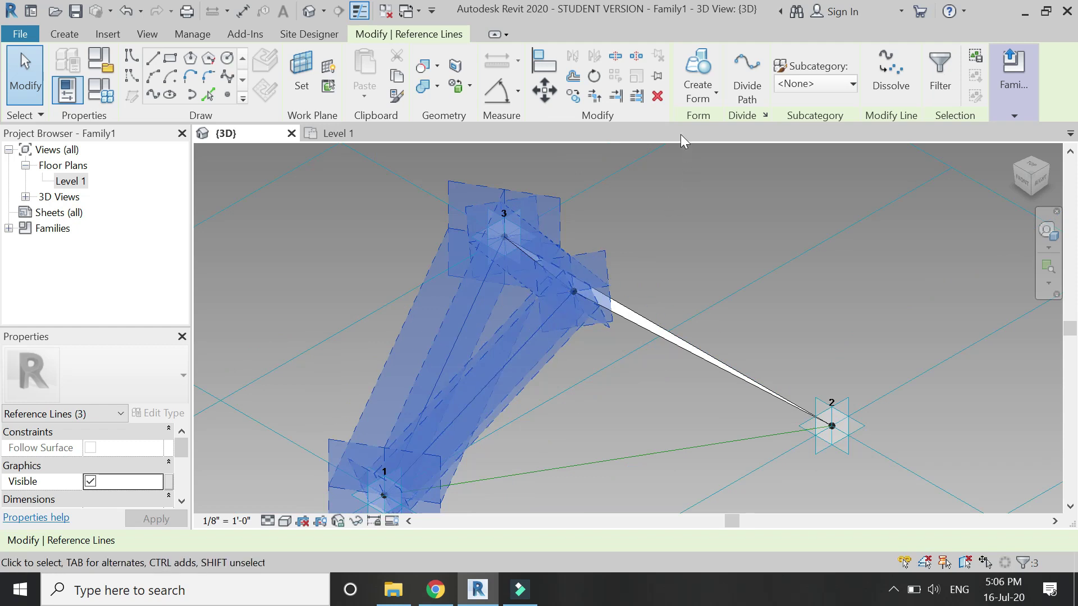
left_click(698, 78)
key("Escape")
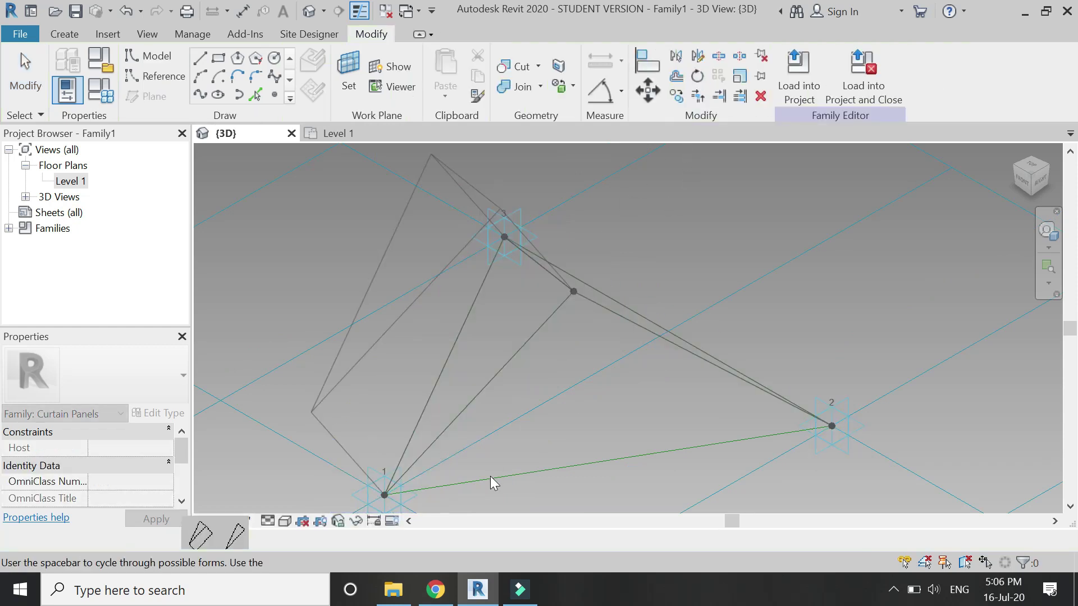
left_click(231, 542)
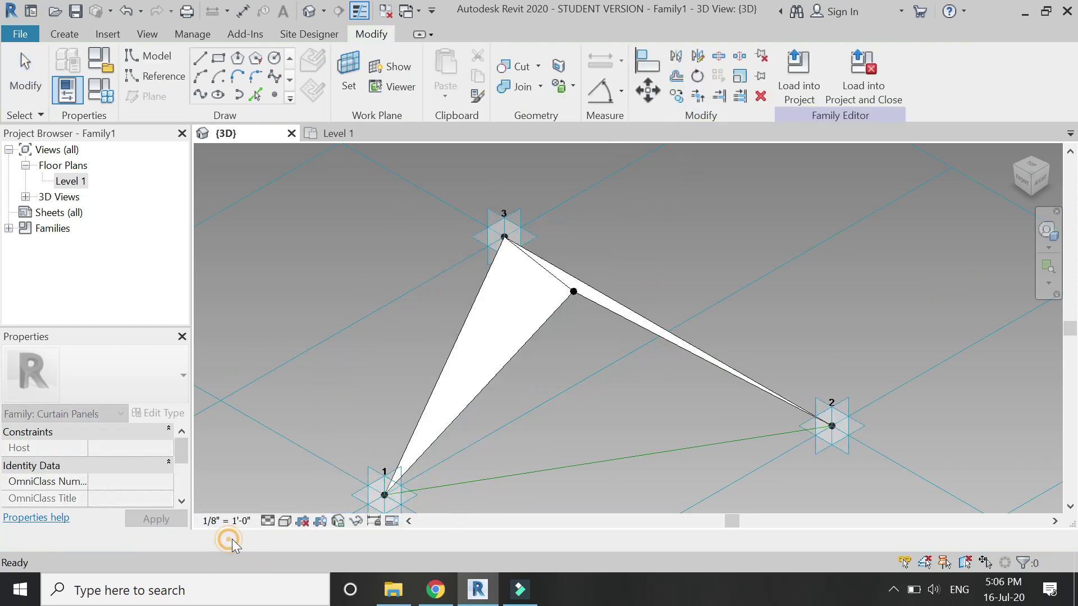
Create a flat triangular surface form from the reference lines joining point 1, point 2 and the centre point
left_click(557, 319)
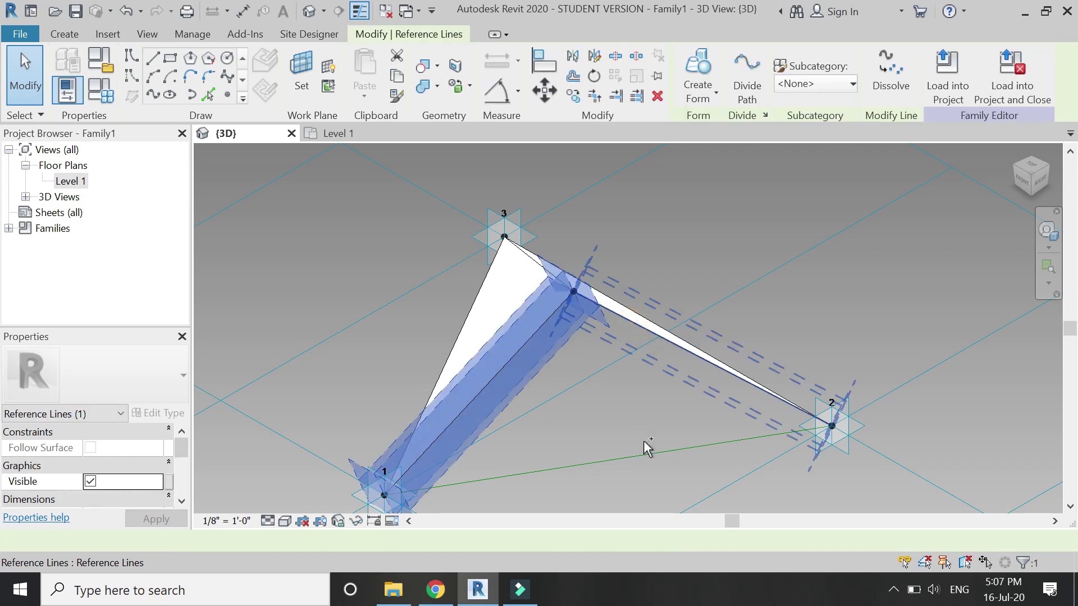
left_click(635, 329, "ctrl")
left_click(649, 461, "ctrl")
left_click(698, 76)
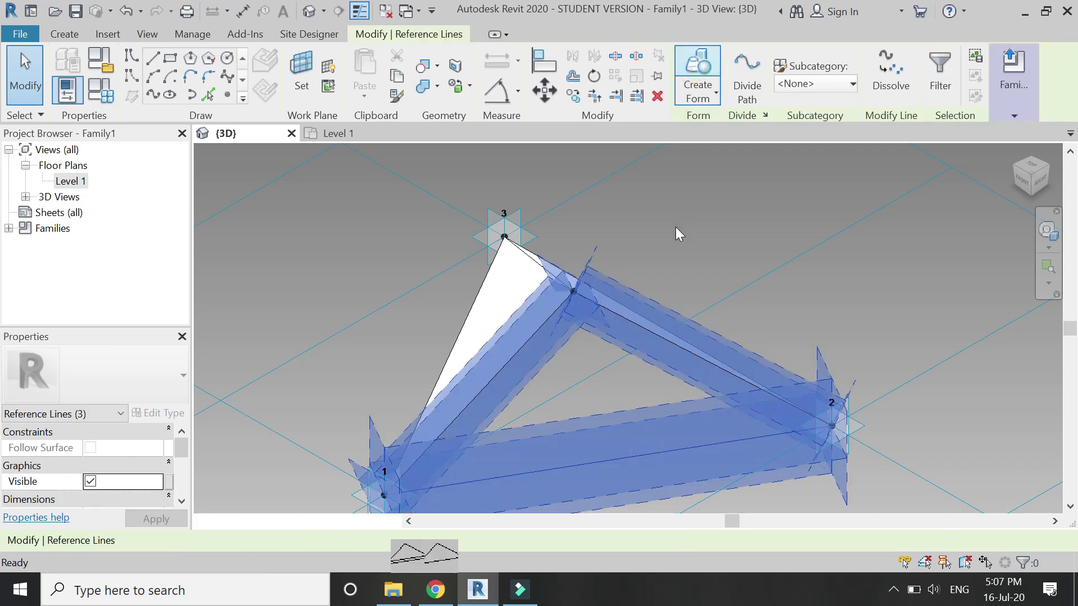
left_click(406, 553)
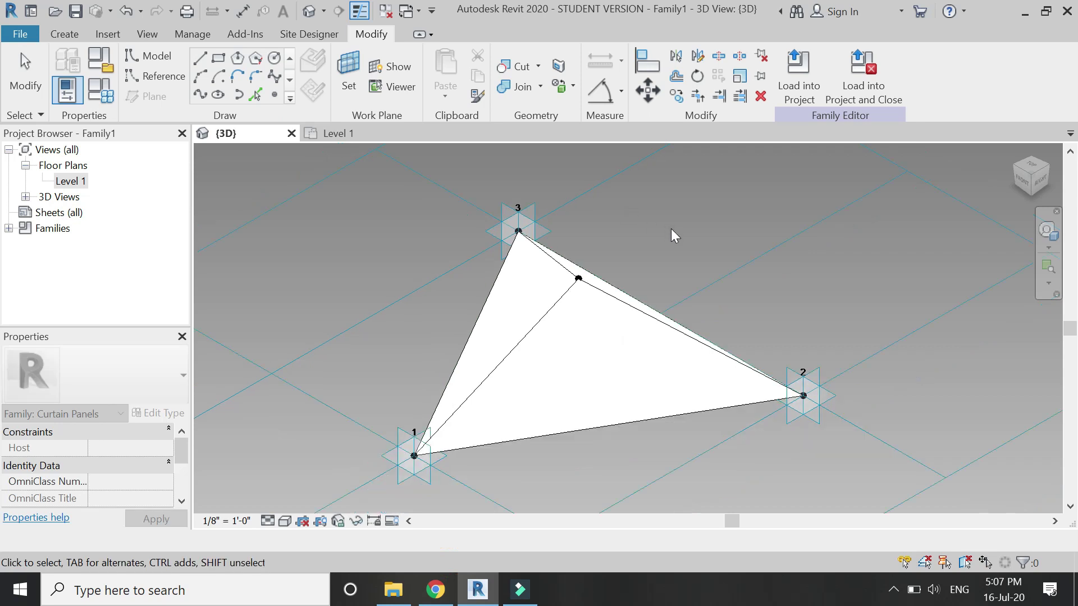
Associate the Material of all three triangular surfaces with a new type-based family parameter named material
left_click(1047, 230)
left_click_drag(719, 247, 528, 373)
mouse_move(522, 499)
left_mouse_down()
mouse_move(558, 474)
mouse_move(512, 436)
mouse_move(430, 447)
mouse_move(515, 482)
mouse_move(541, 470)
mouse_move(532, 483)
left_mouse_up()
middle_click_drag(558, 385, 577, 373, "shift")
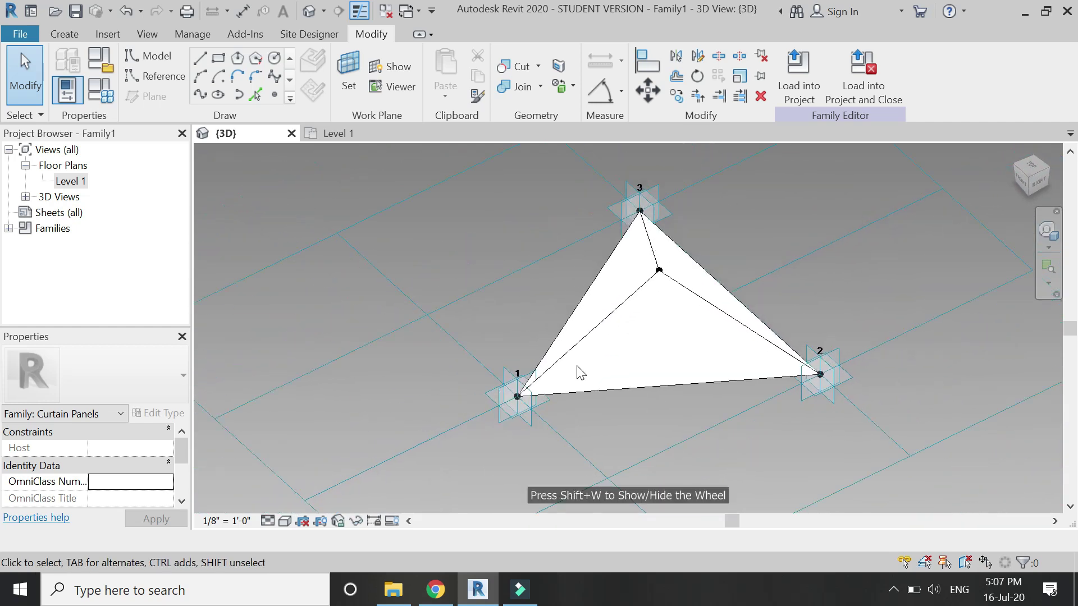
left_click(684, 256)
left_click(614, 269, "ctrl")
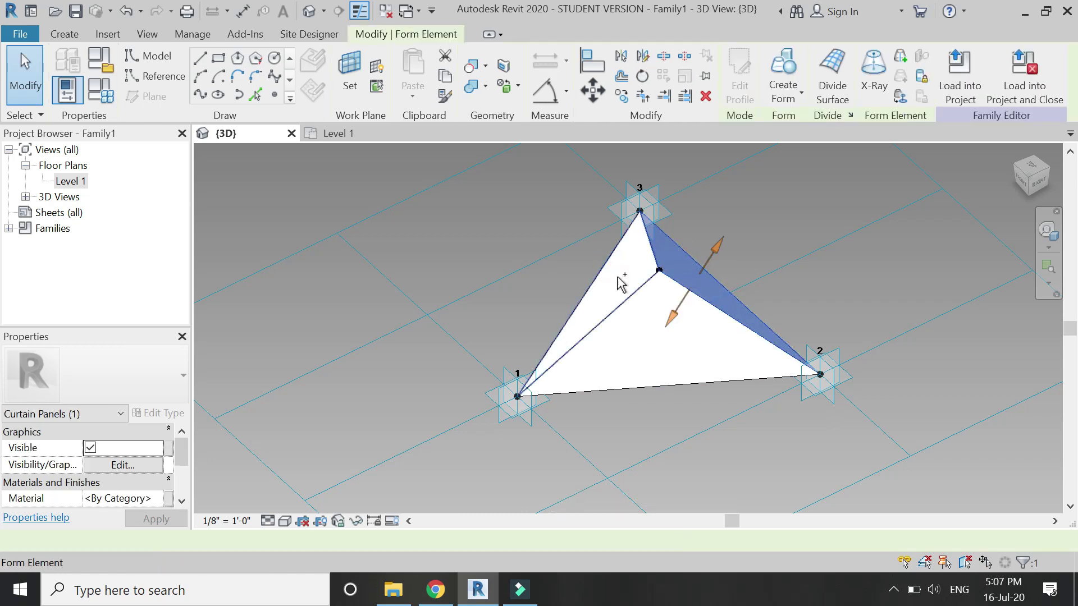
left_click(652, 384, "ctrl")
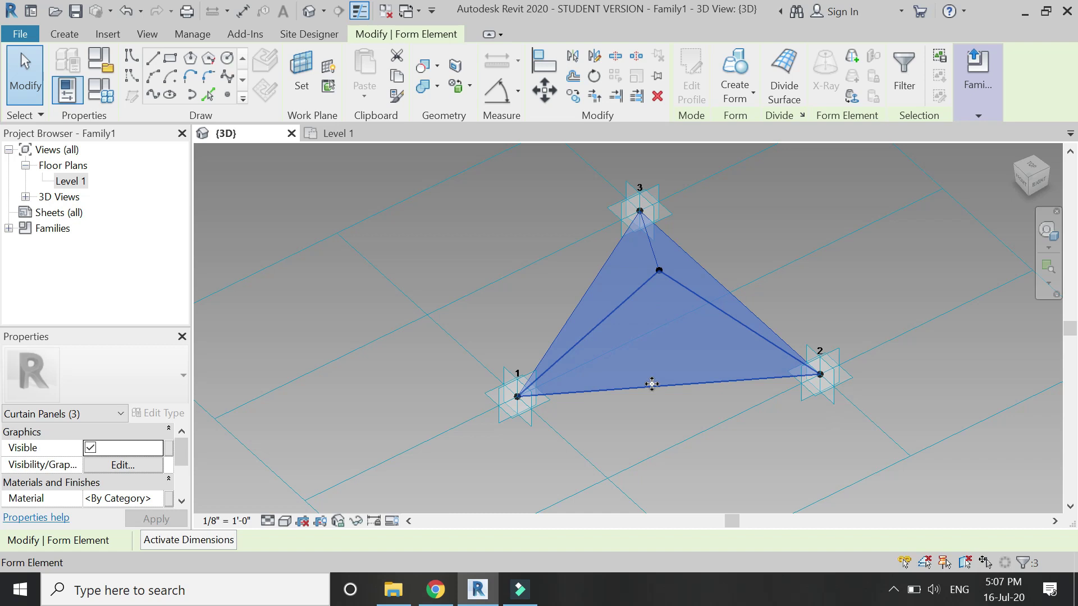
left_click(170, 496)
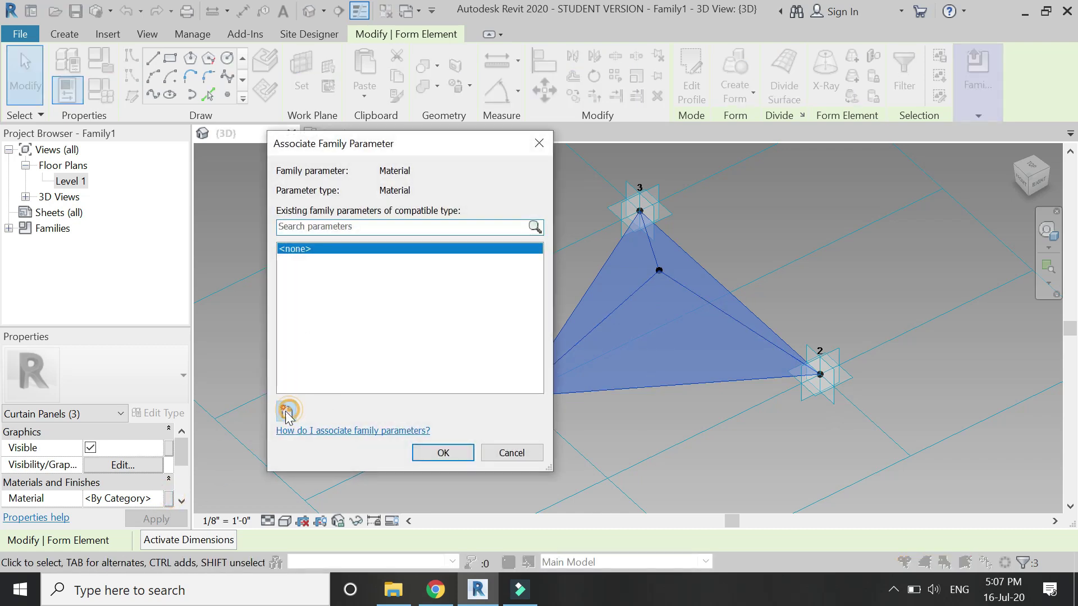
left_click(286, 413)
type("materia")
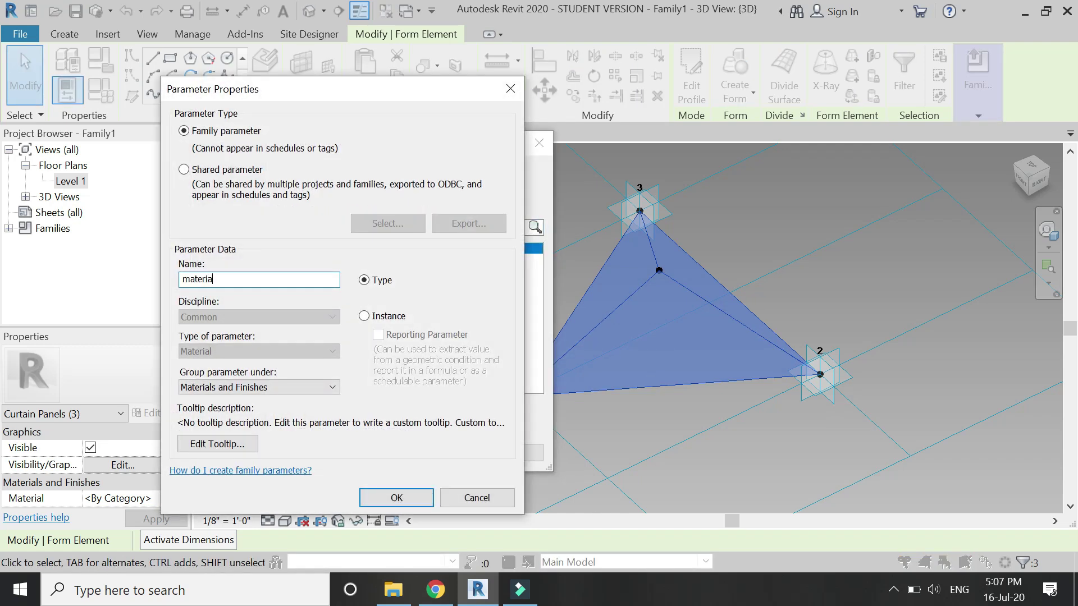
type("l")
key("Return")
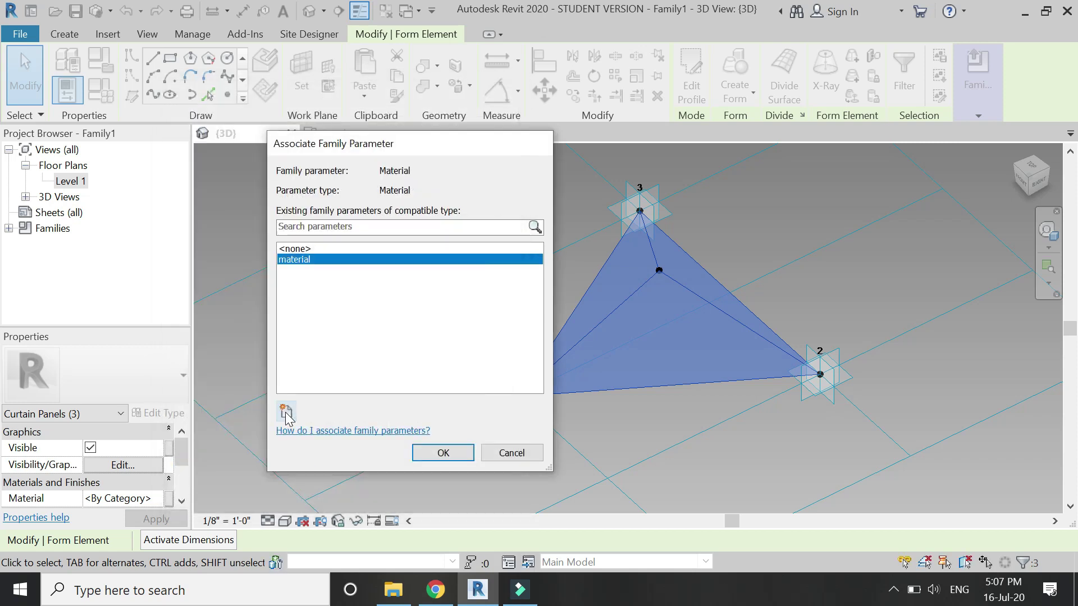
key("Return")
left_click(453, 232)
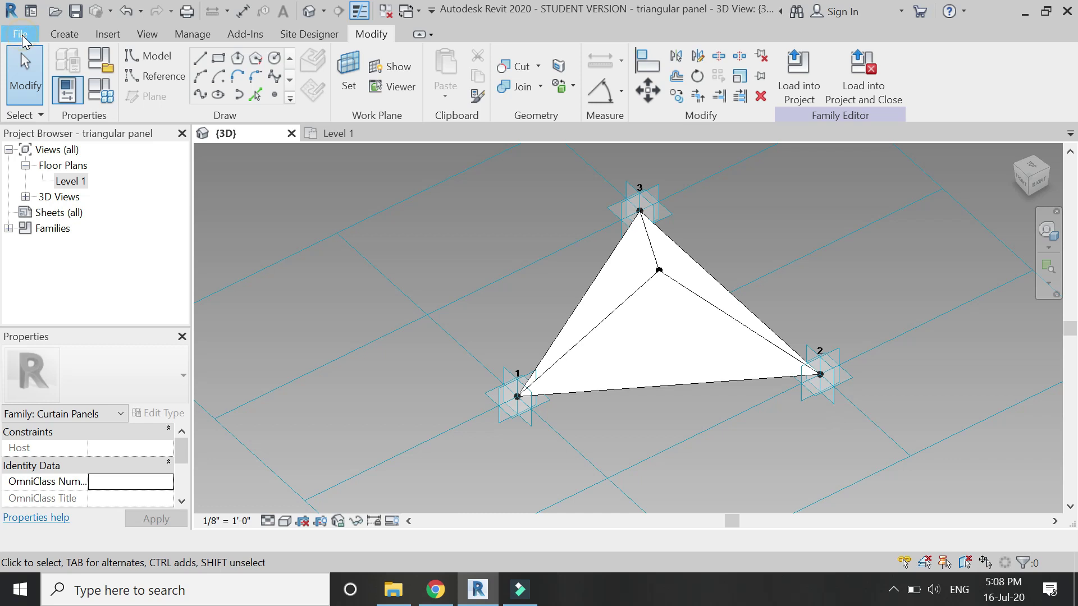
Create a new project from the Architectural Template
left_click(22, 39)
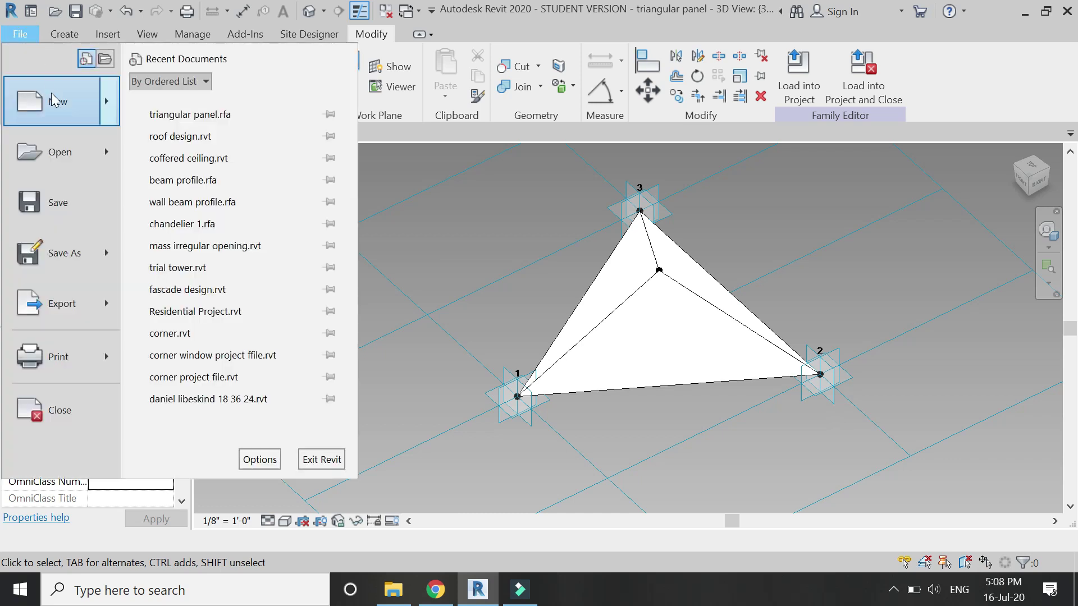
mouse_move(51, 93)
left_click(162, 112)
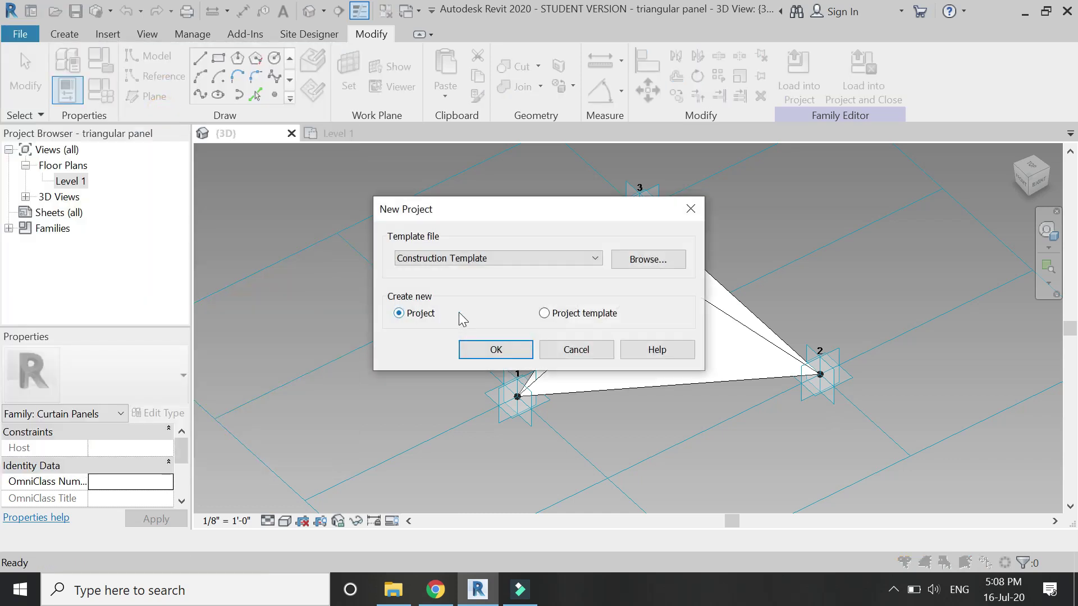
left_click(477, 259)
left_click(475, 291)
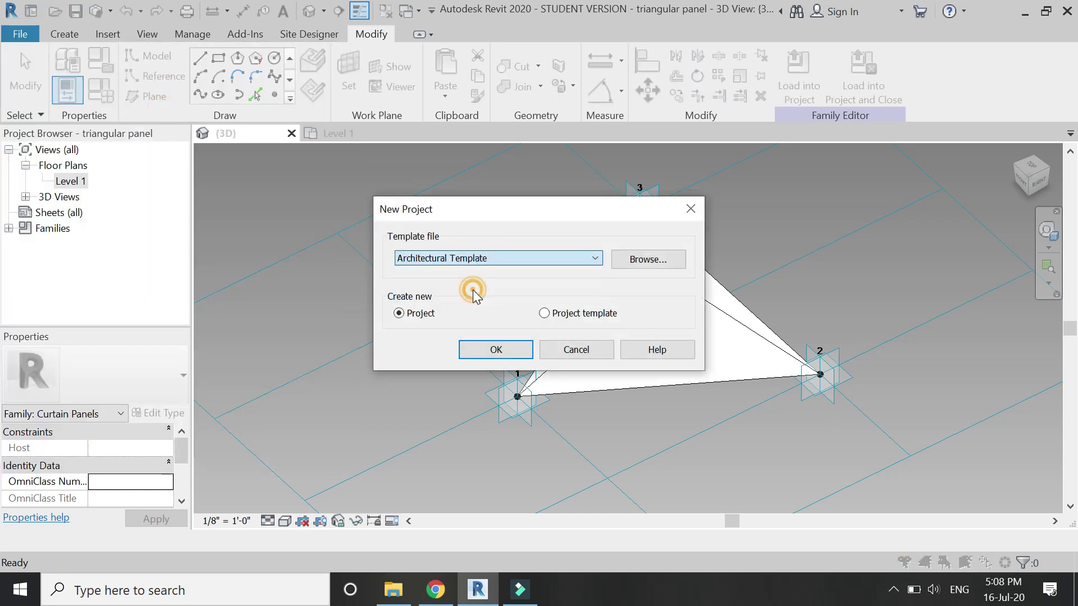
left_click(494, 350)
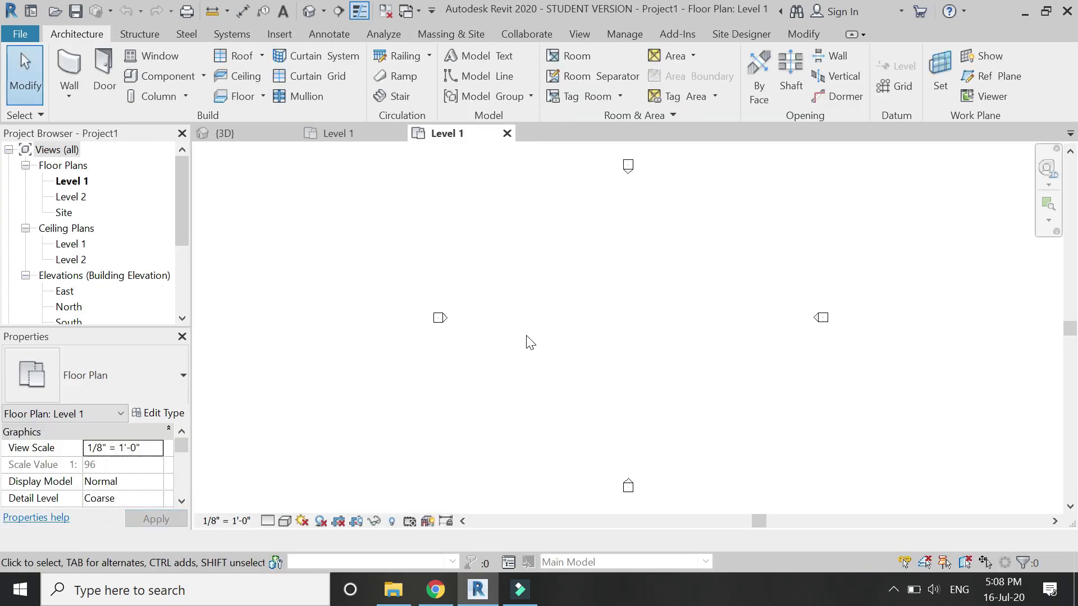
Open the Level 2 floor plan and start a new in-place mass there
double_click(72, 196)
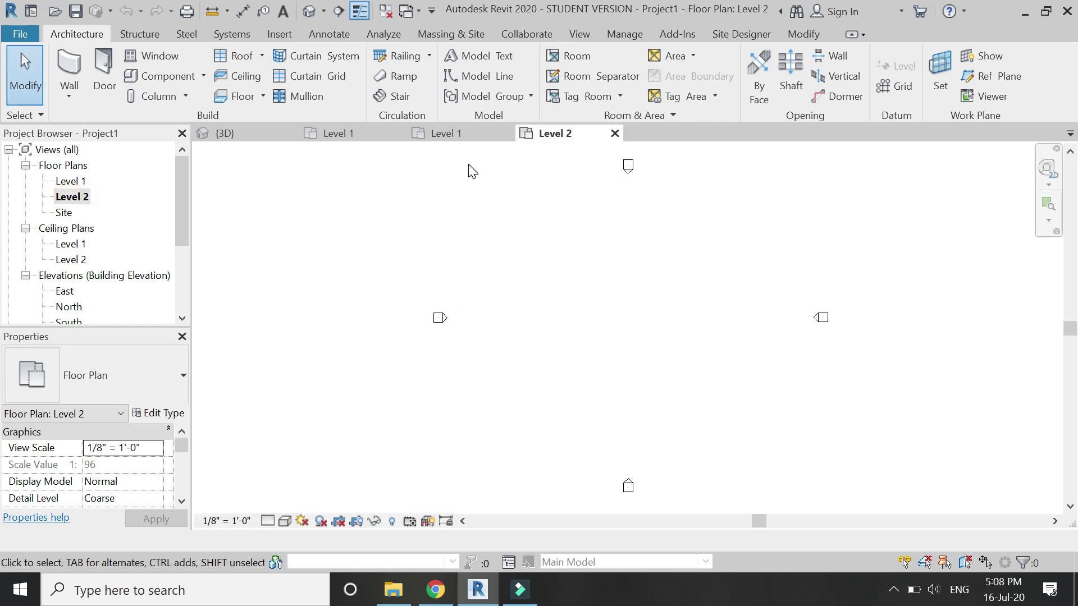
left_click(479, 35)
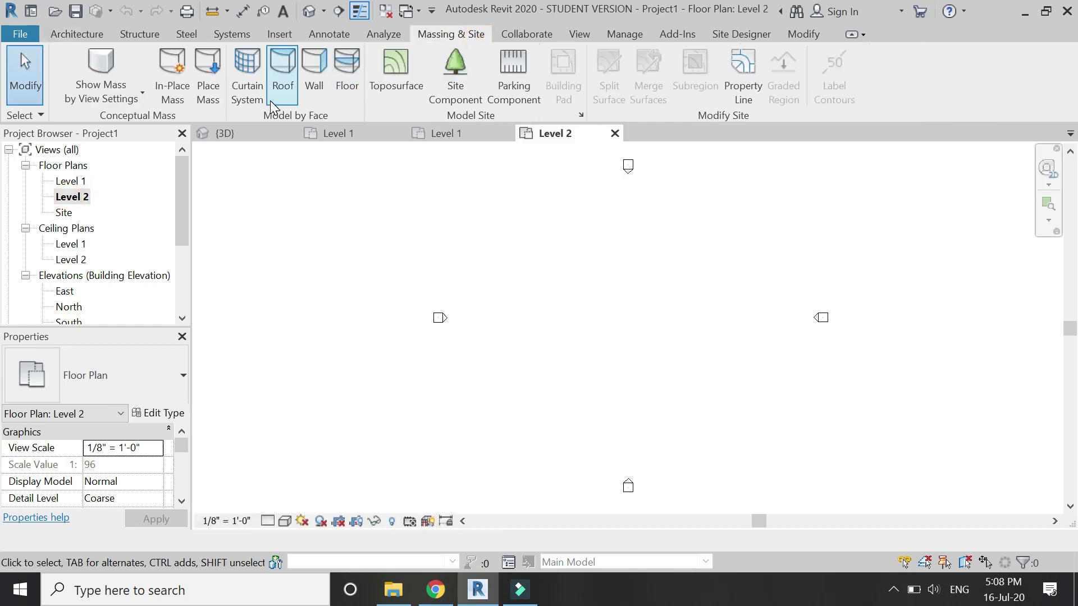
left_click(173, 76)
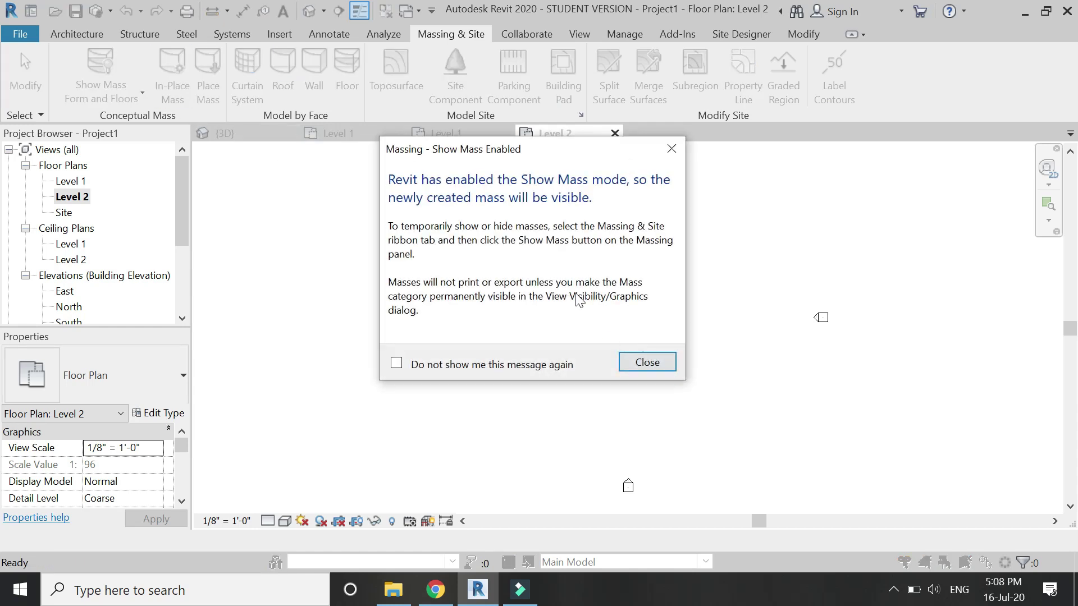
left_click(629, 366)
left_click(533, 322)
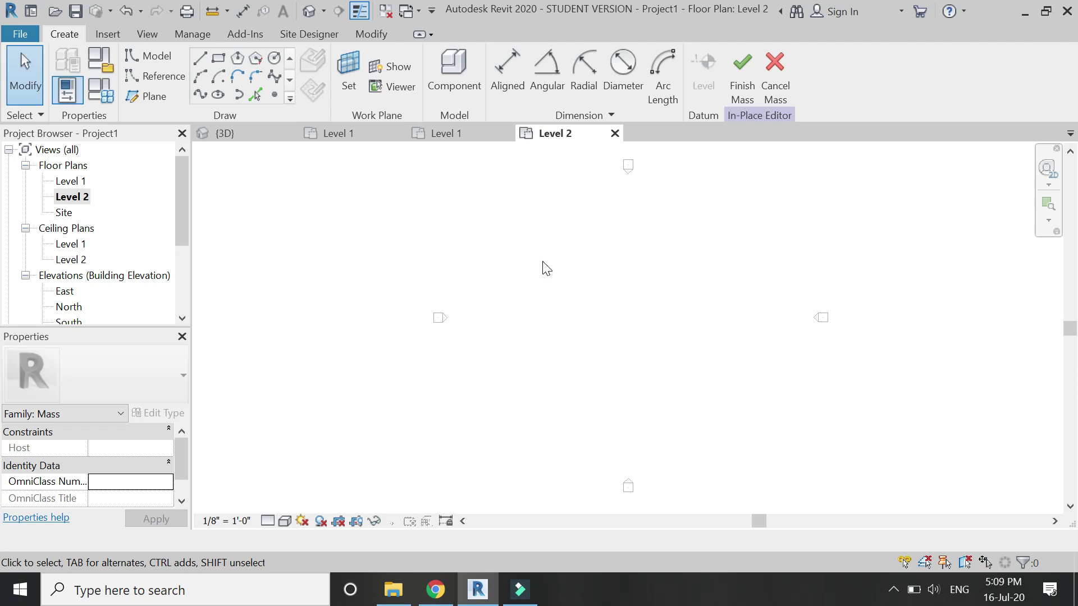
Draw a rectangle of reference lines about 48' by 44' on the Level 2 work plane, between the elevation markers
left_click(221, 59)
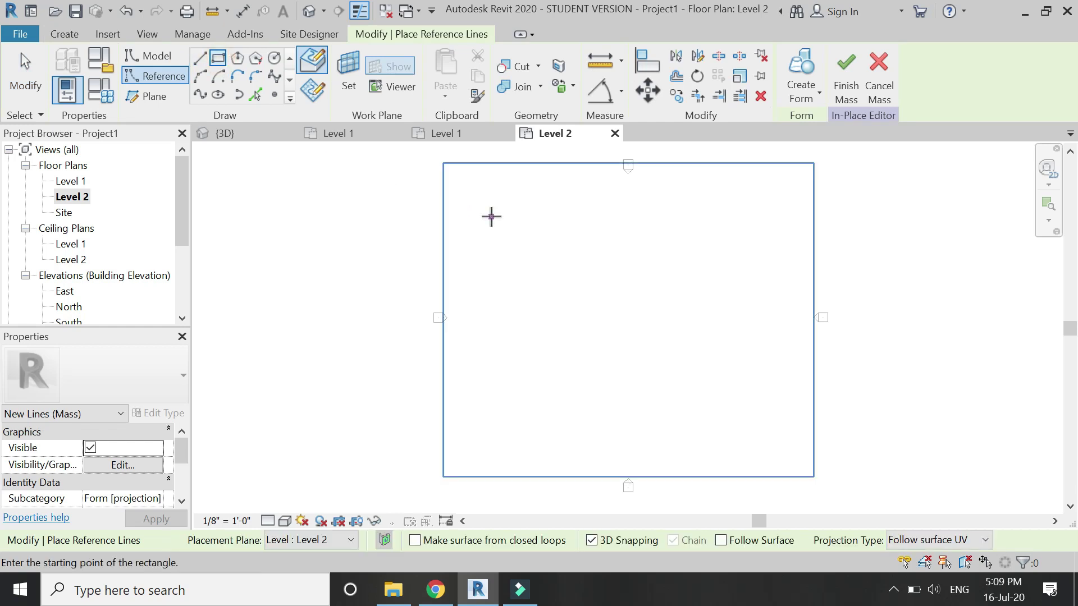
left_click(312, 90)
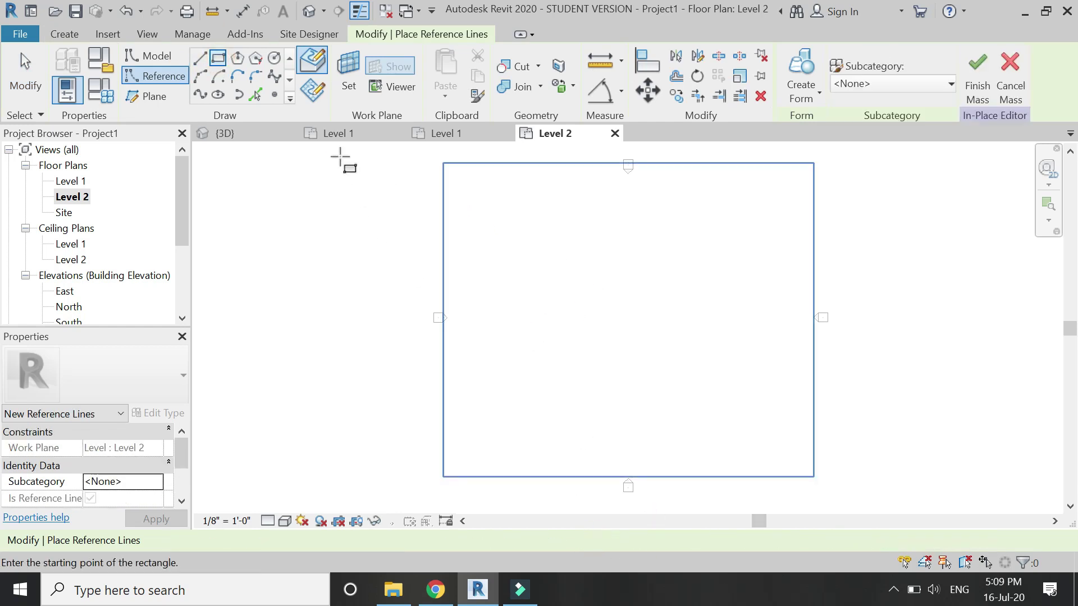
left_click(562, 265)
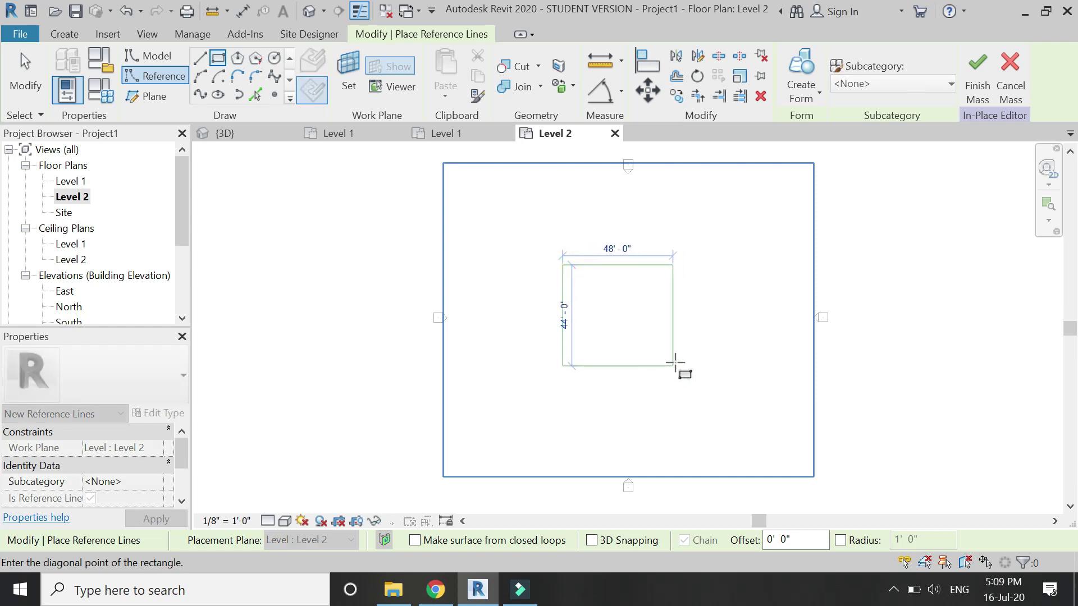
left_click(673, 366)
key("Escape")
key("Escape")
scroll(704, 314, "up", 1)
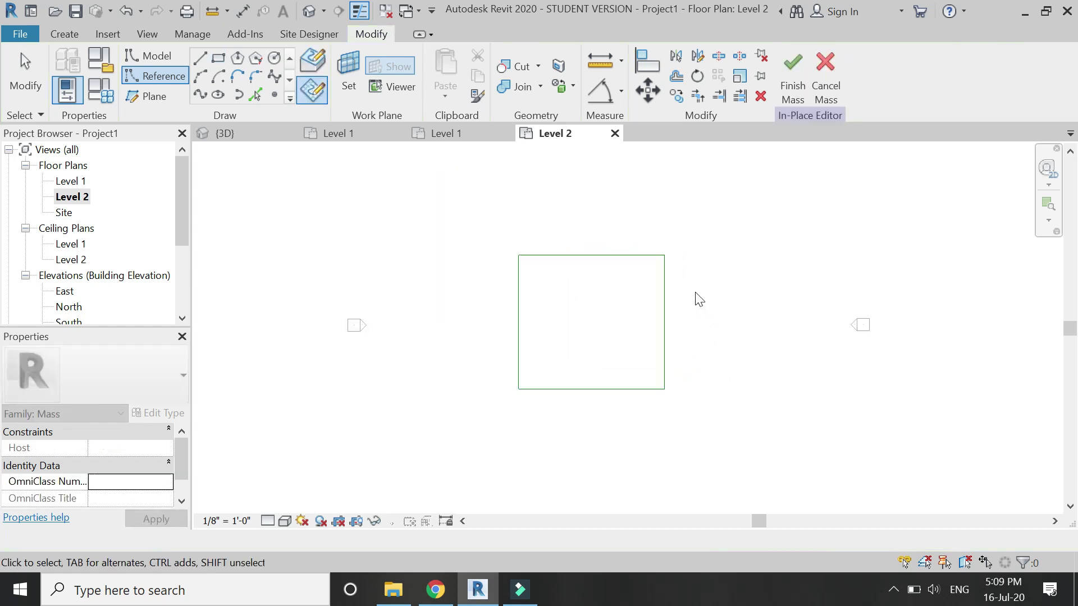
Create a flat surface form from the four reference lines of the rectangle
key("Tab")
left_click(668, 286)
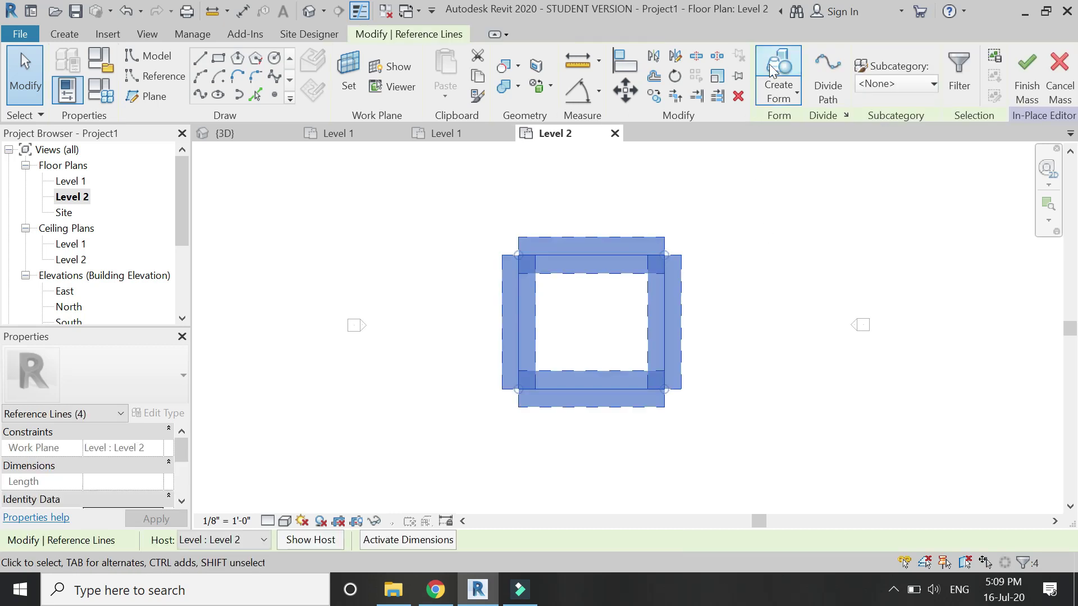
left_click(778, 73)
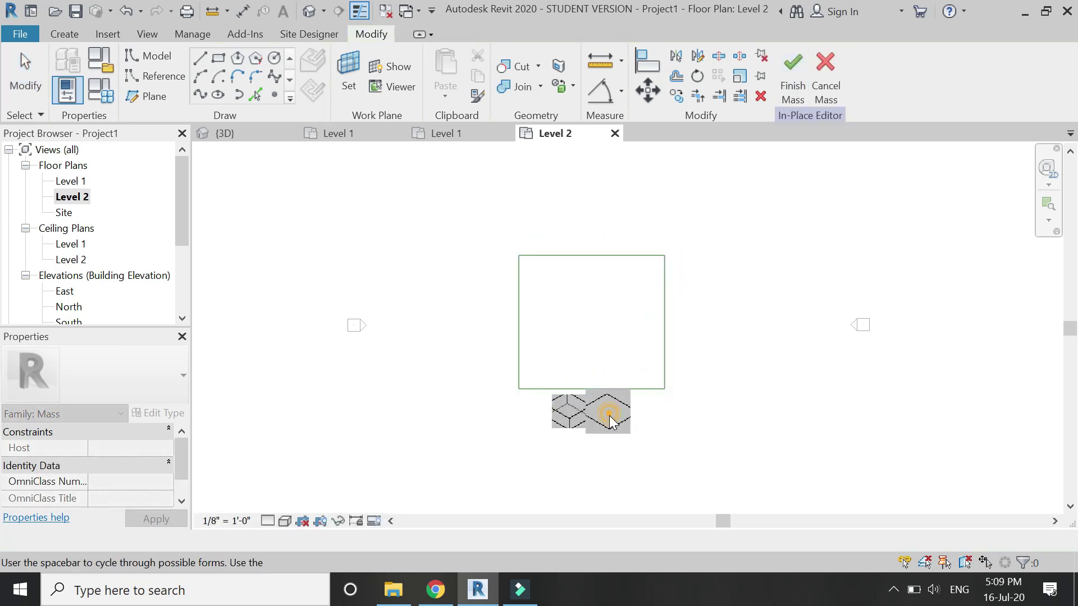
left_click(612, 418)
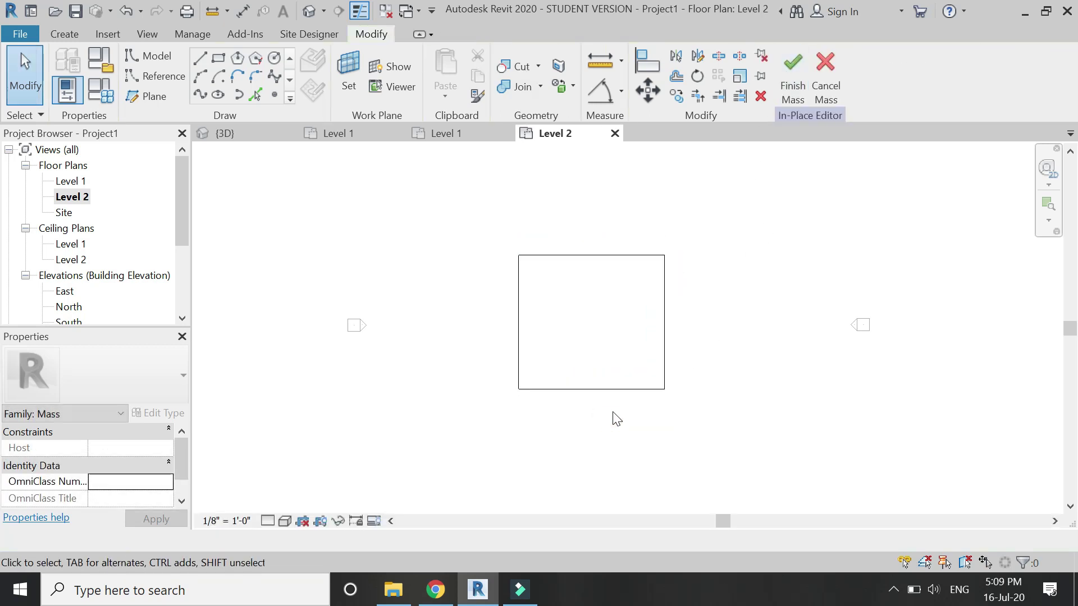
Close the triangular panel family's open views and return to the project's Level 2 floor plan
left_click(590, 262)
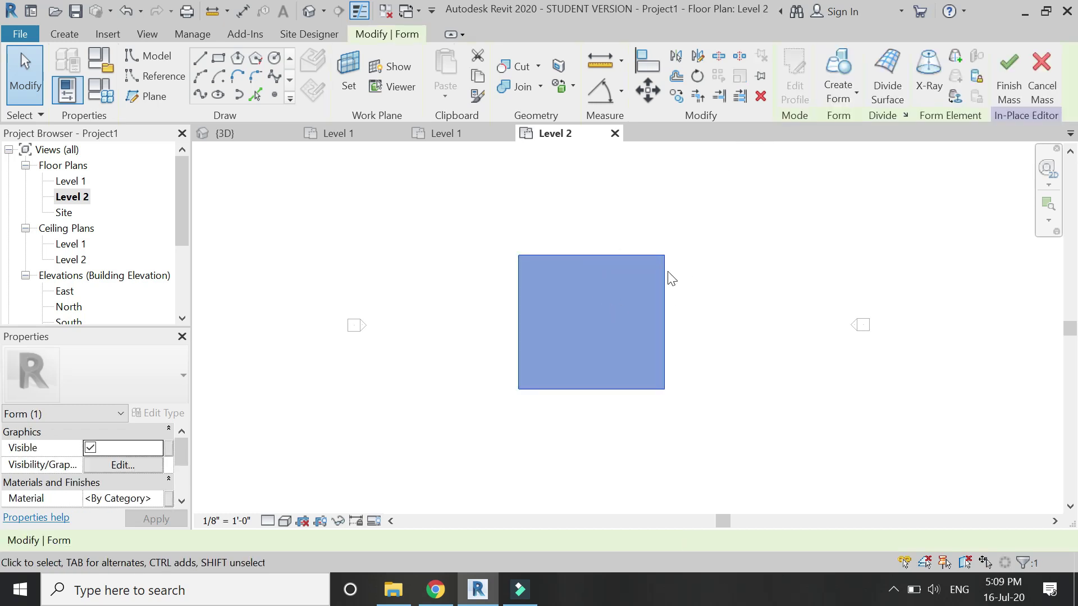
left_click(293, 175)
left_click(256, 135)
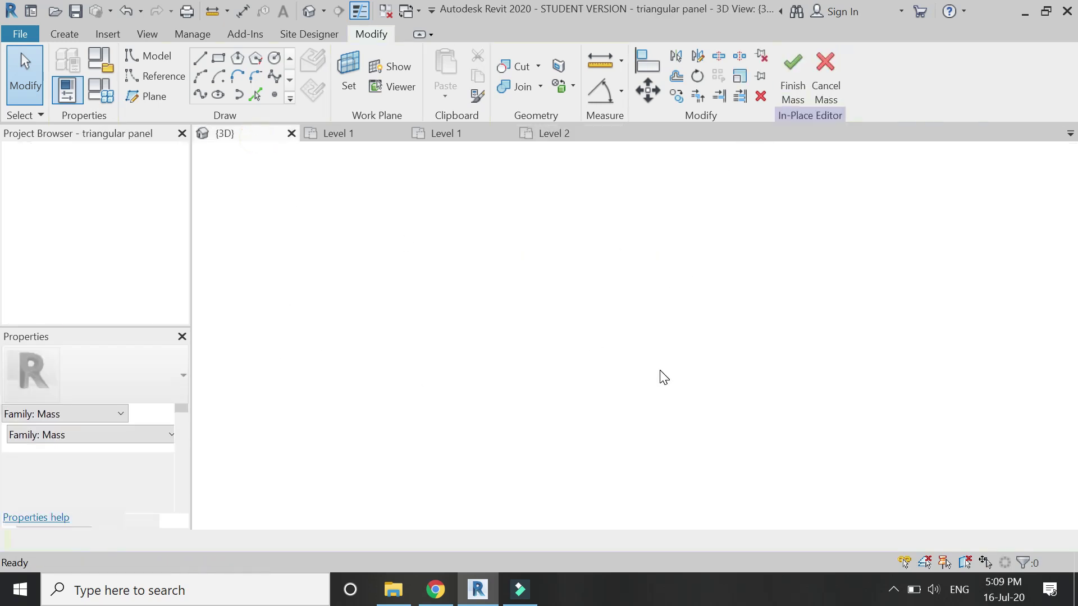
left_click(862, 76)
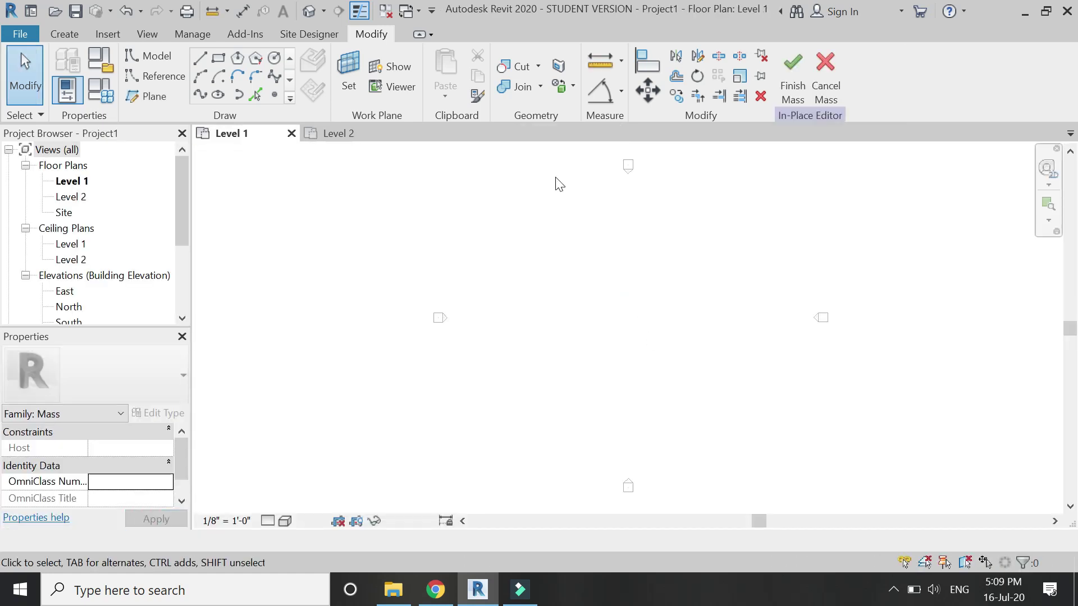
left_click(373, 133)
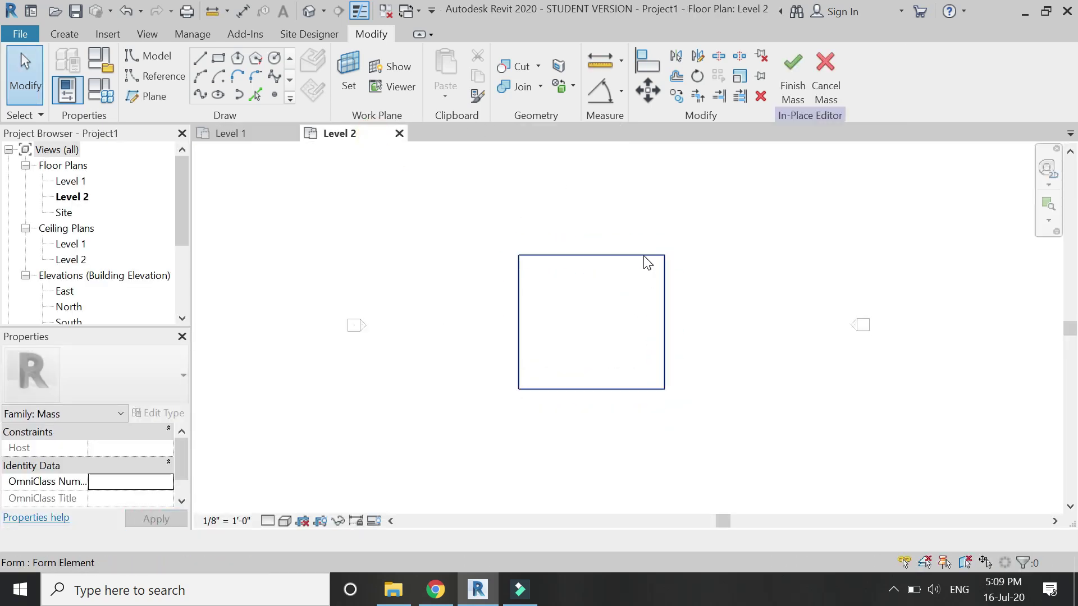
Divide the rectangular surface and apply the Triangle (flat) triangular panel type to it
left_click(646, 262)
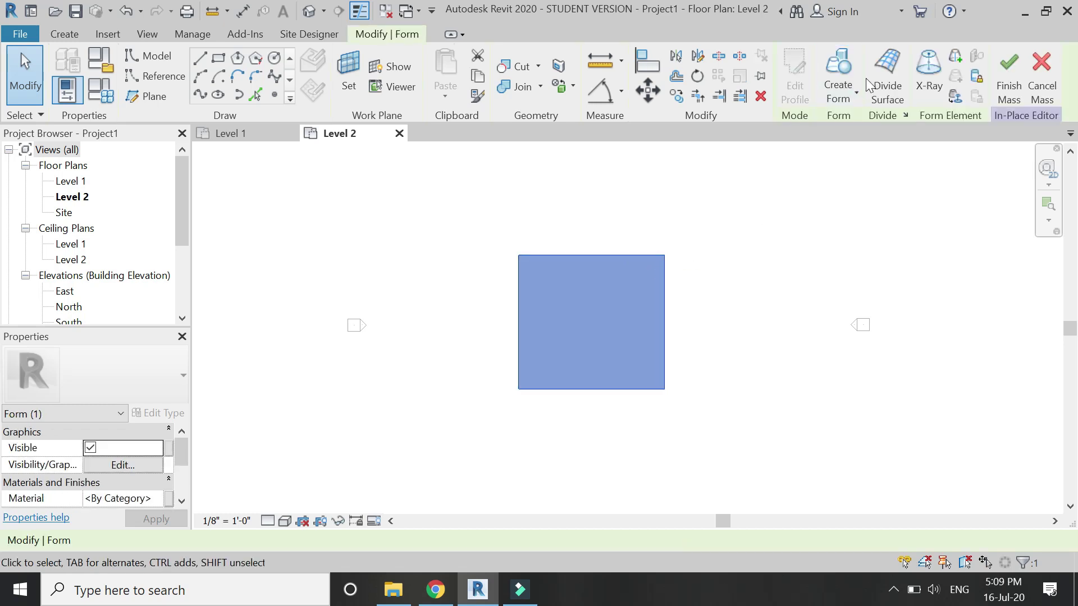
left_click(887, 87)
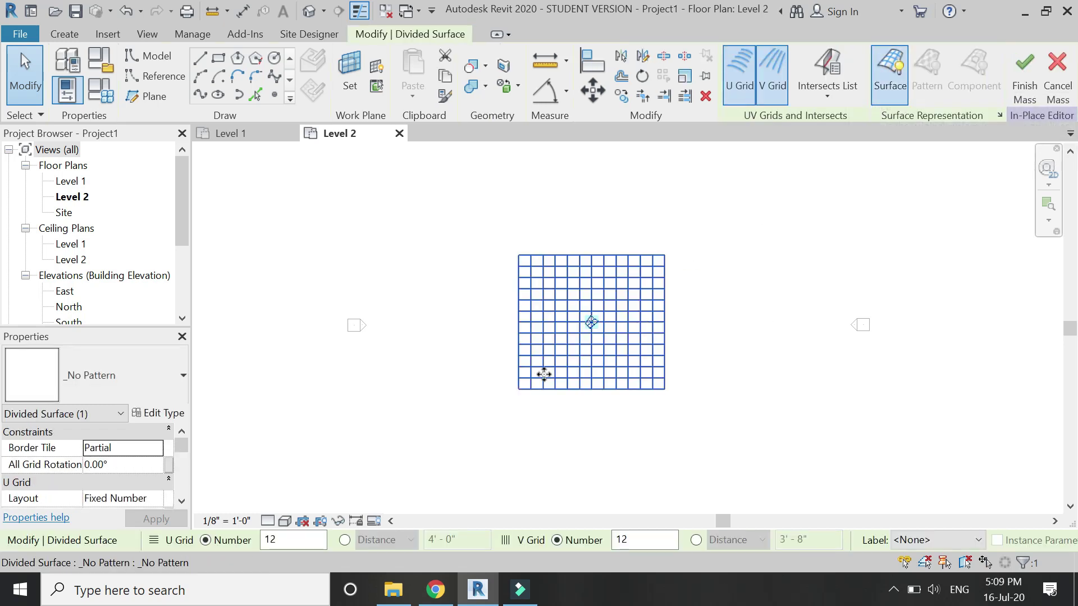
left_click(137, 383)
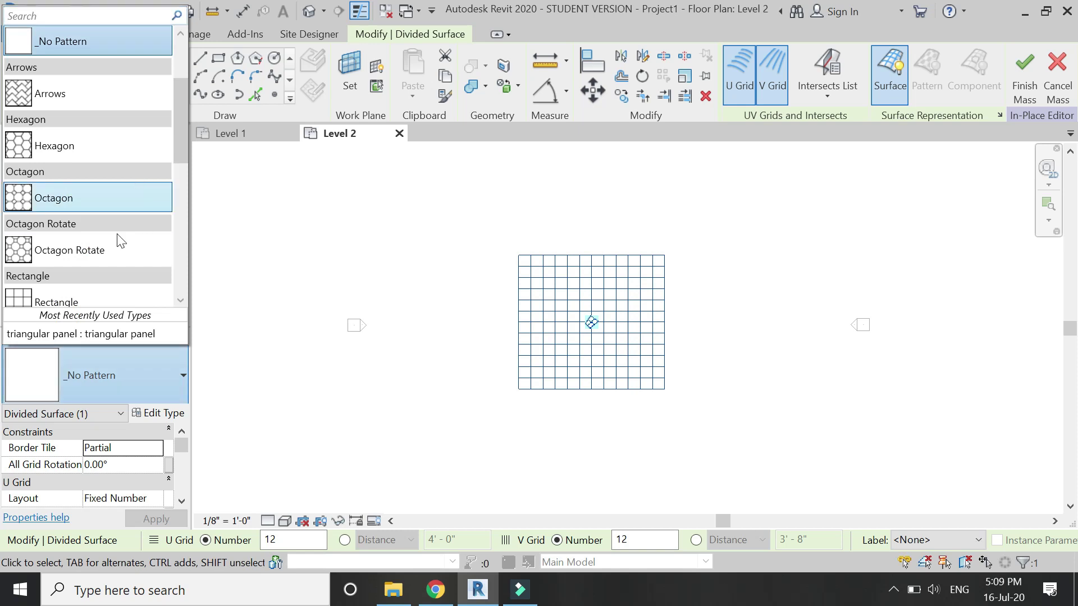
scroll(119, 241, "down", 3)
scroll(118, 236, "down", 5)
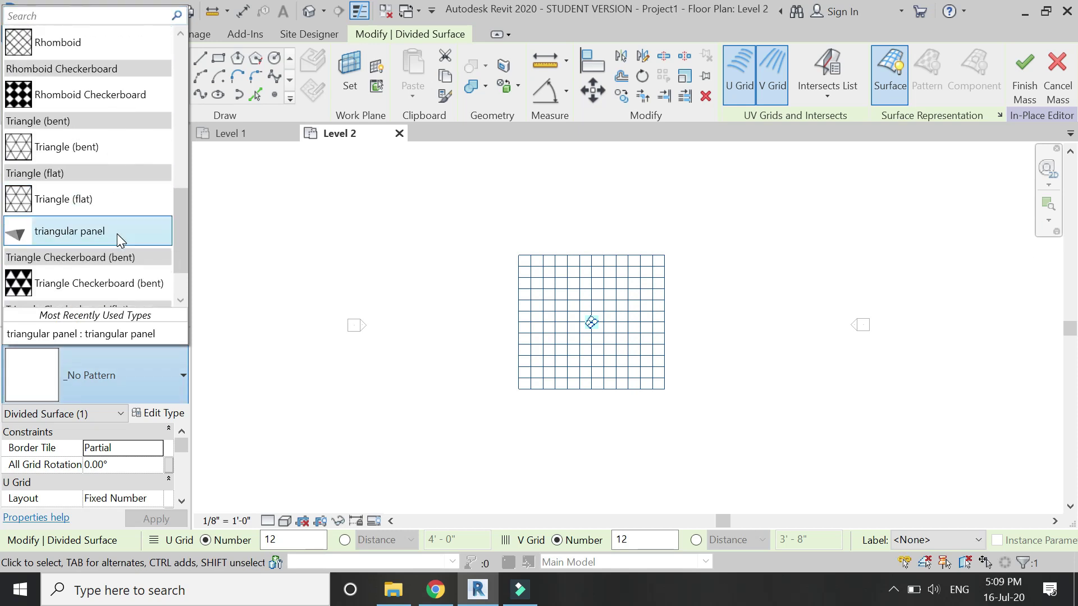
left_click(109, 196)
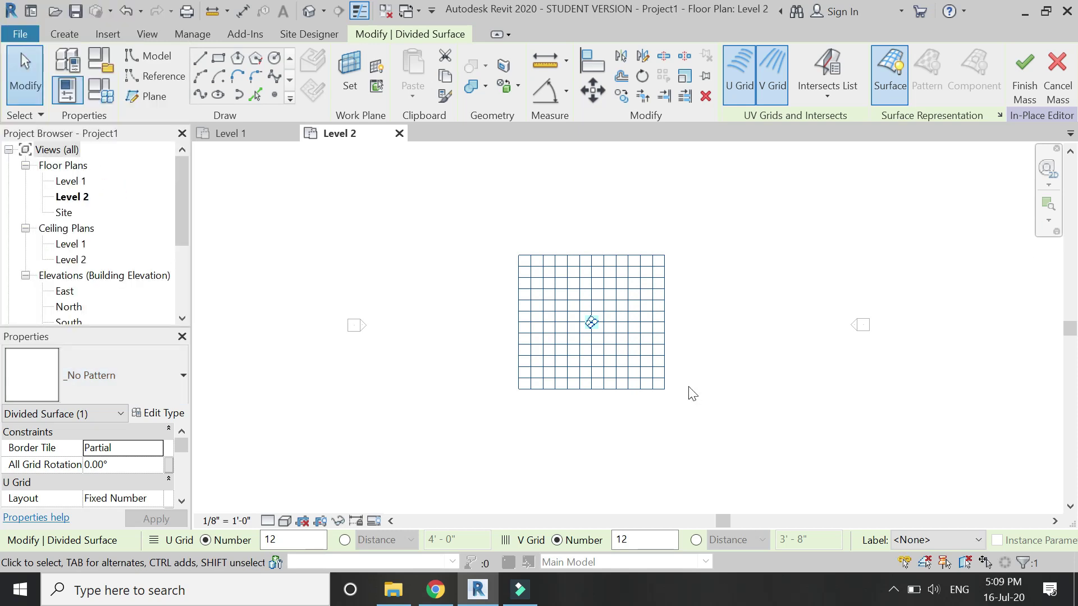
scroll(640, 353, "up", 4)
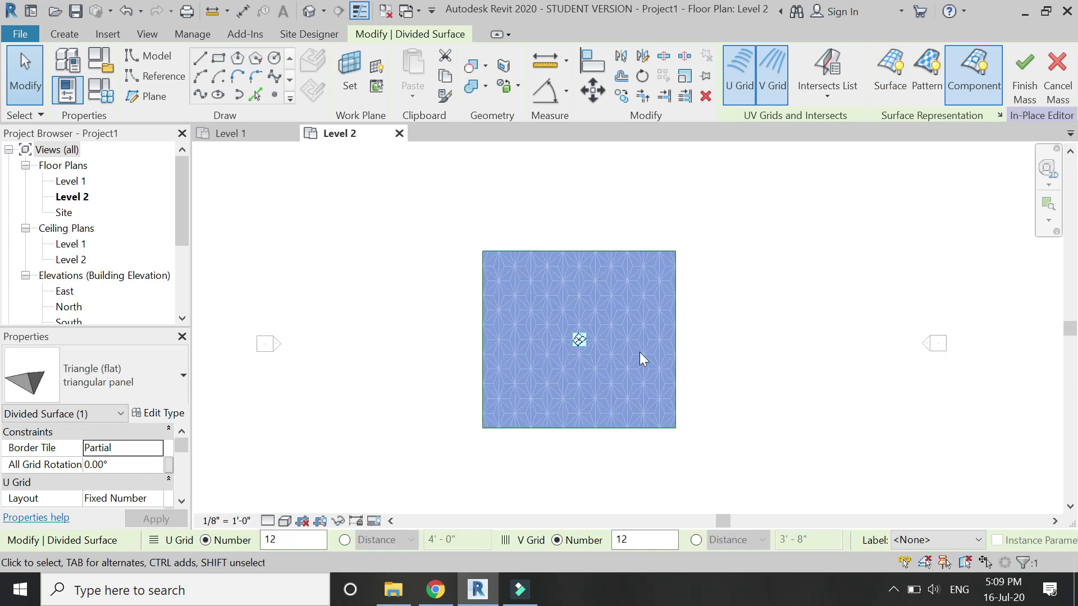
Lay out the divided surface's grids by distance, with the U grid at 3.4641 and the V grid at 2 feet
left_click(343, 541)
left_click(467, 540)
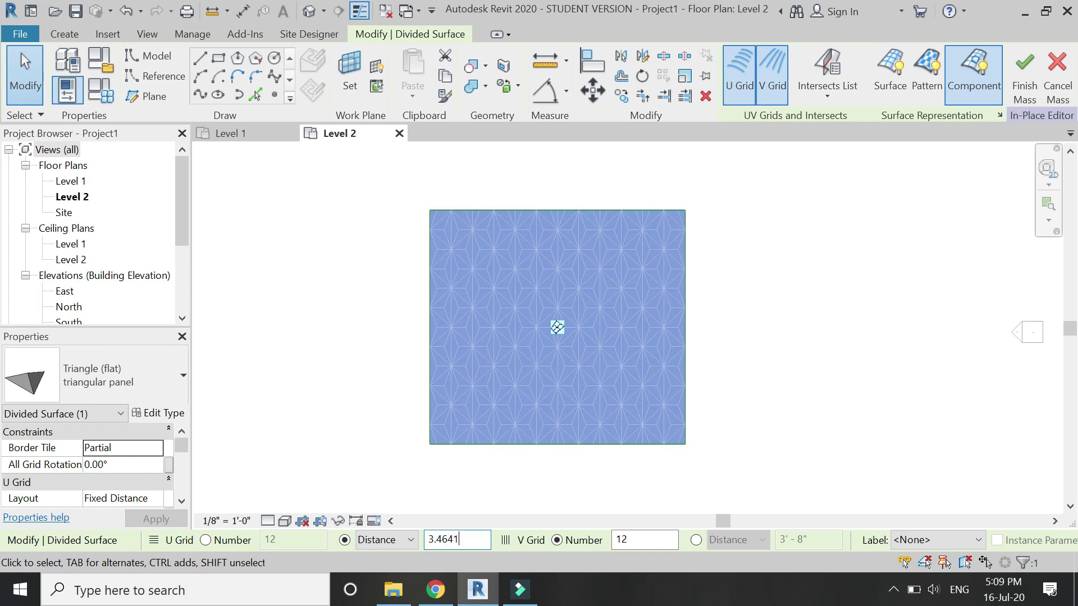
key("Return")
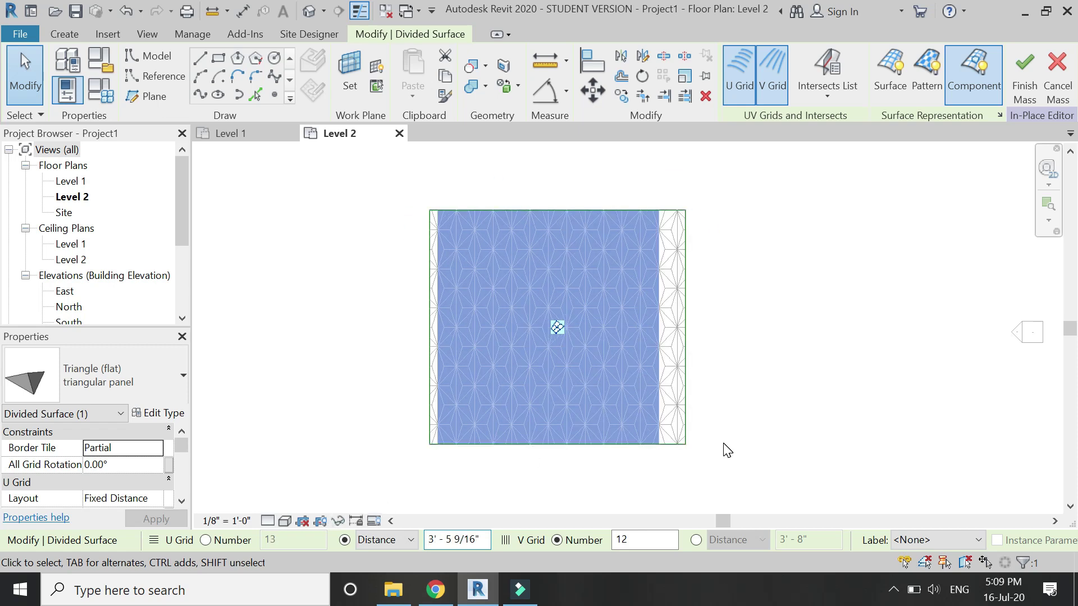
left_click(696, 540)
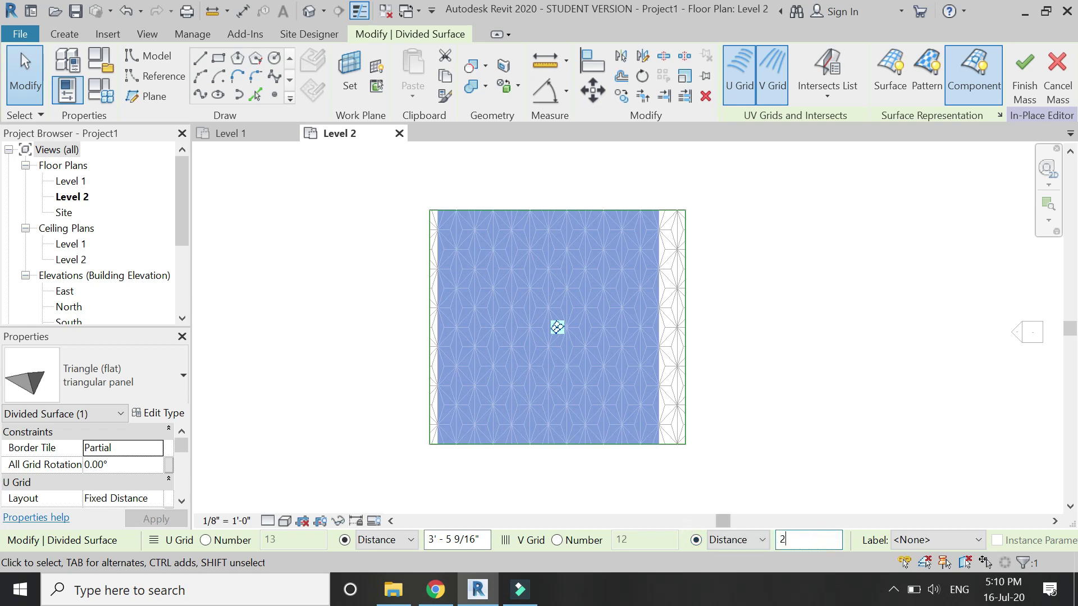
key("Return")
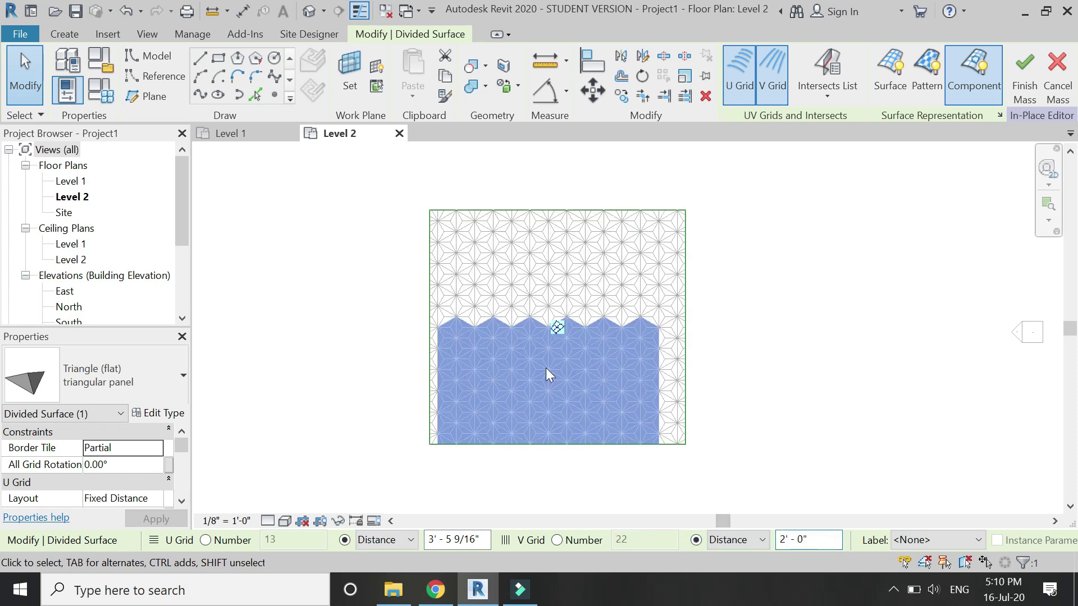
left_click(760, 338)
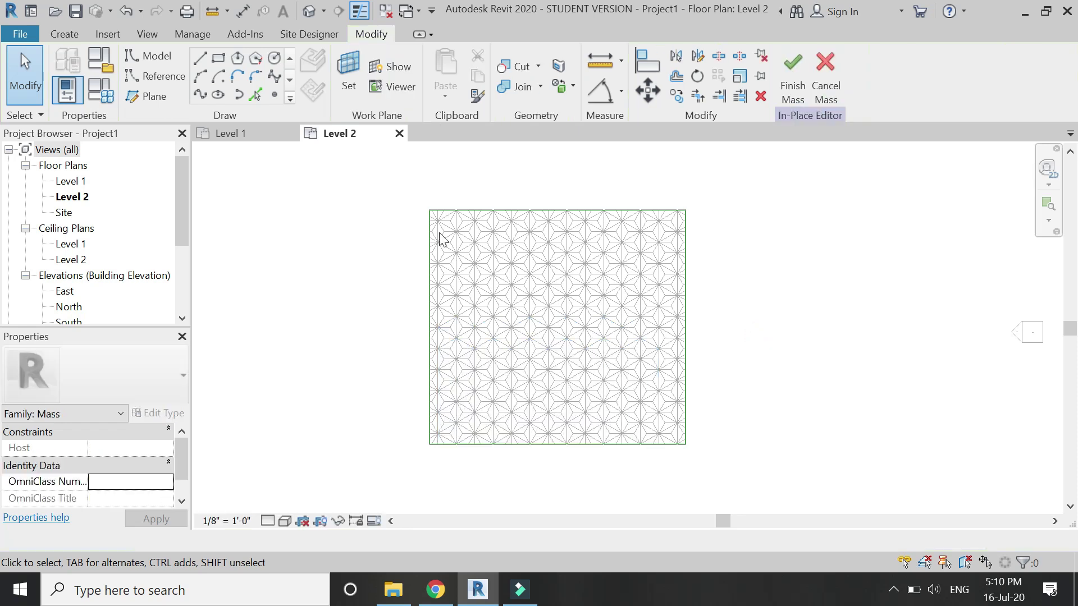
Examine the triangular panels on the divided surface up close in plan and in the default 3D view
scroll(474, 234, "up", 5)
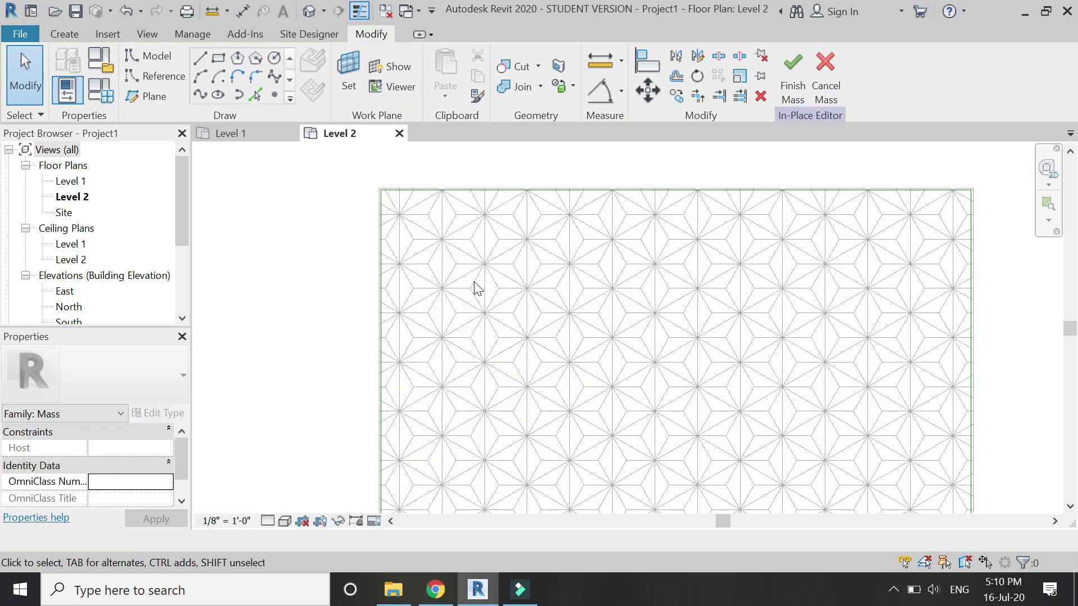
scroll(470, 169, "down", 5)
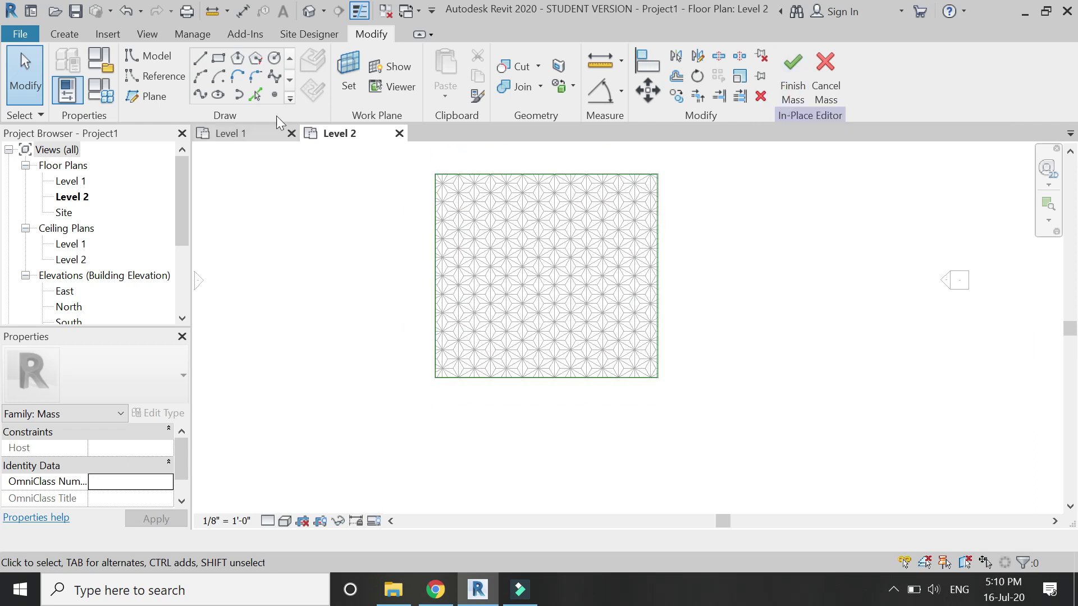
left_click(309, 11)
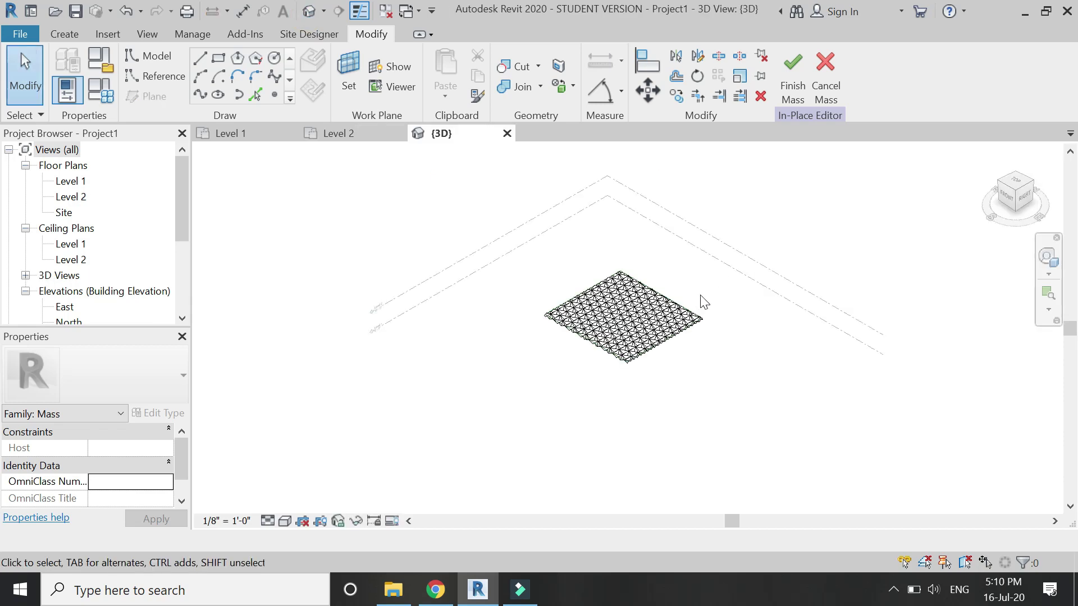
scroll(613, 356, "up", 6)
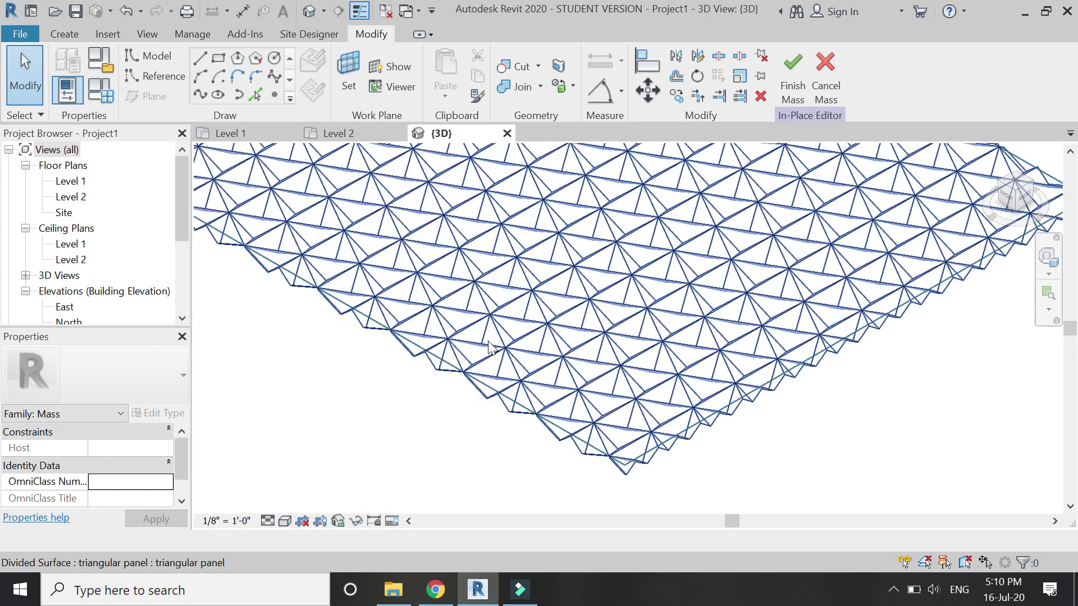
scroll(447, 264, "down", 2)
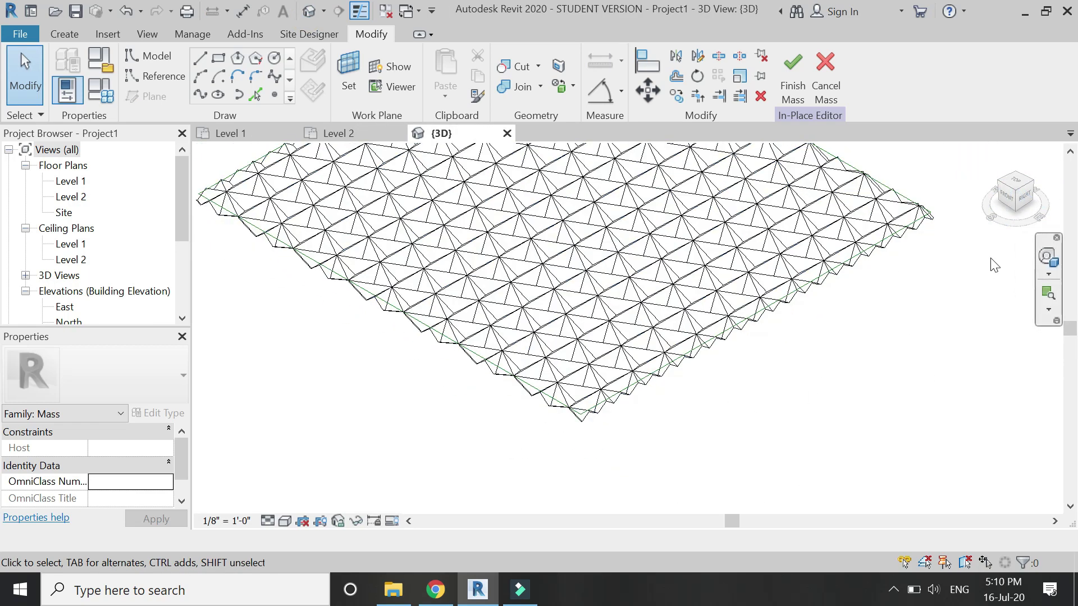
left_click(1047, 257)
left_click_drag(716, 214, 452, 247)
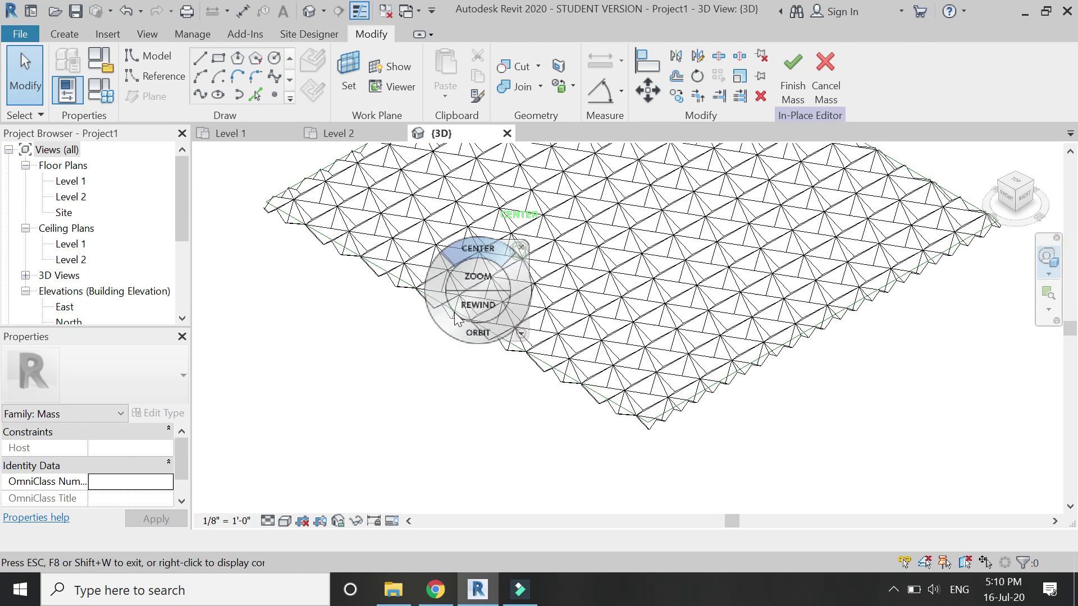
left_click_drag(476, 311, 569, 425)
Rotate the whole panelled surface together with its reference lines by 90° counterclockwise in the top 3D view
left_click(1022, 206)
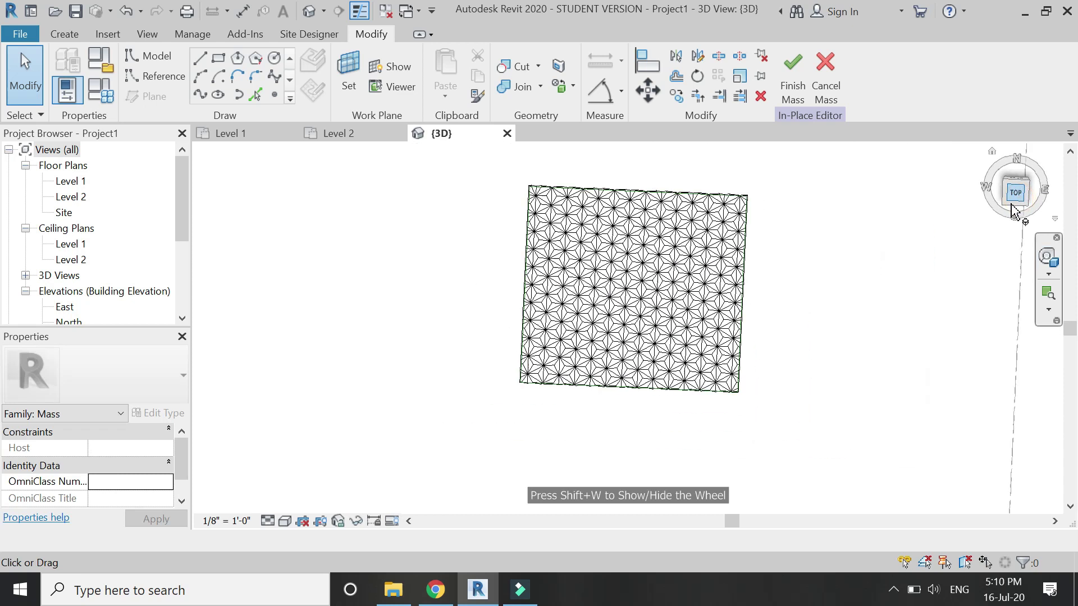
scroll(645, 331, "up", 5)
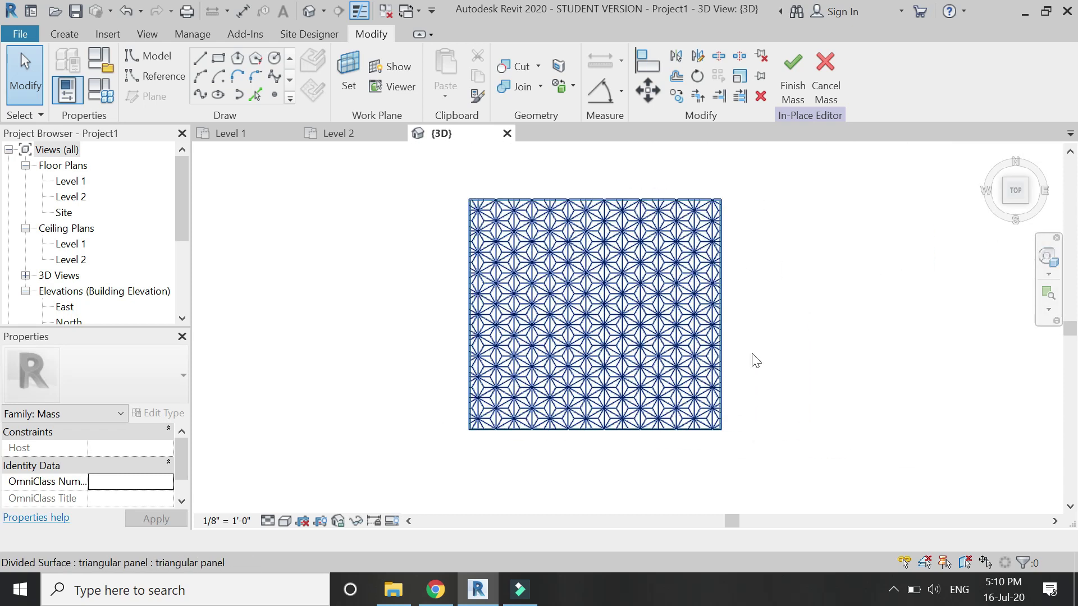
left_click_drag(694, 274, 433, 228)
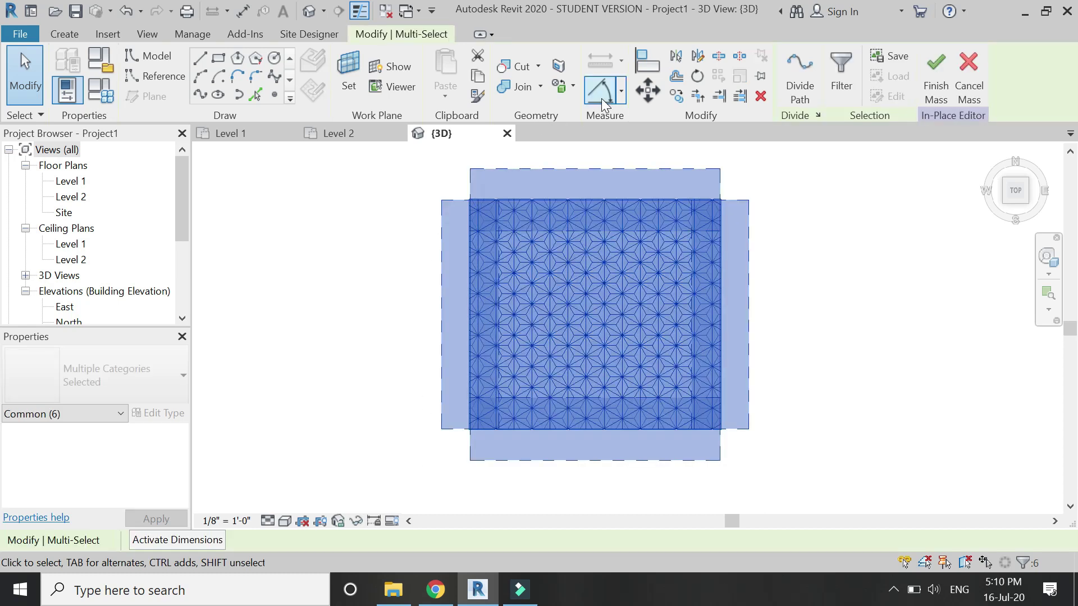
left_click(696, 76)
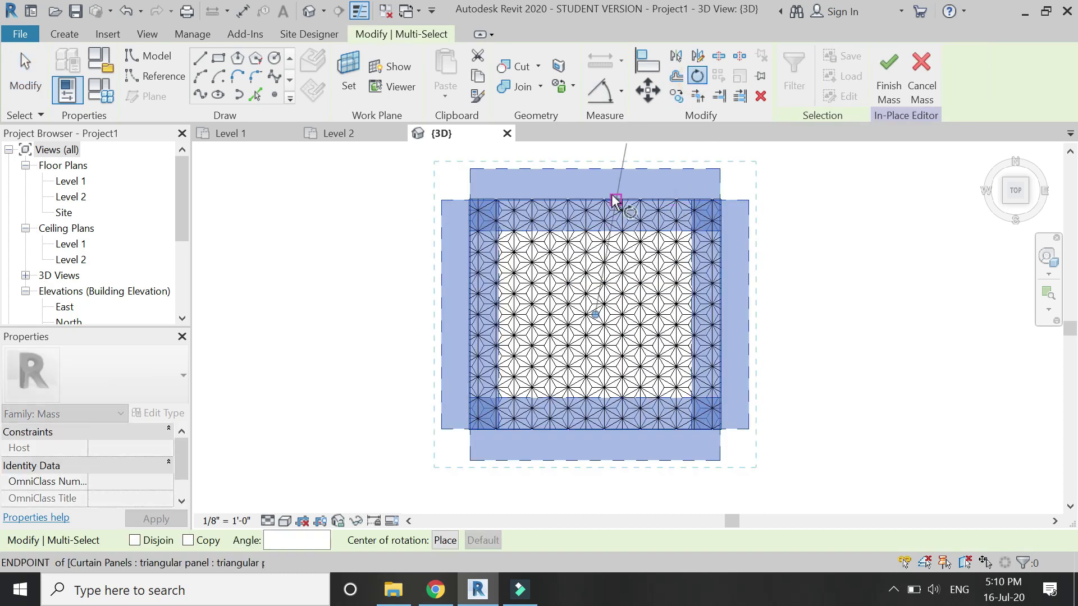
left_click(594, 158)
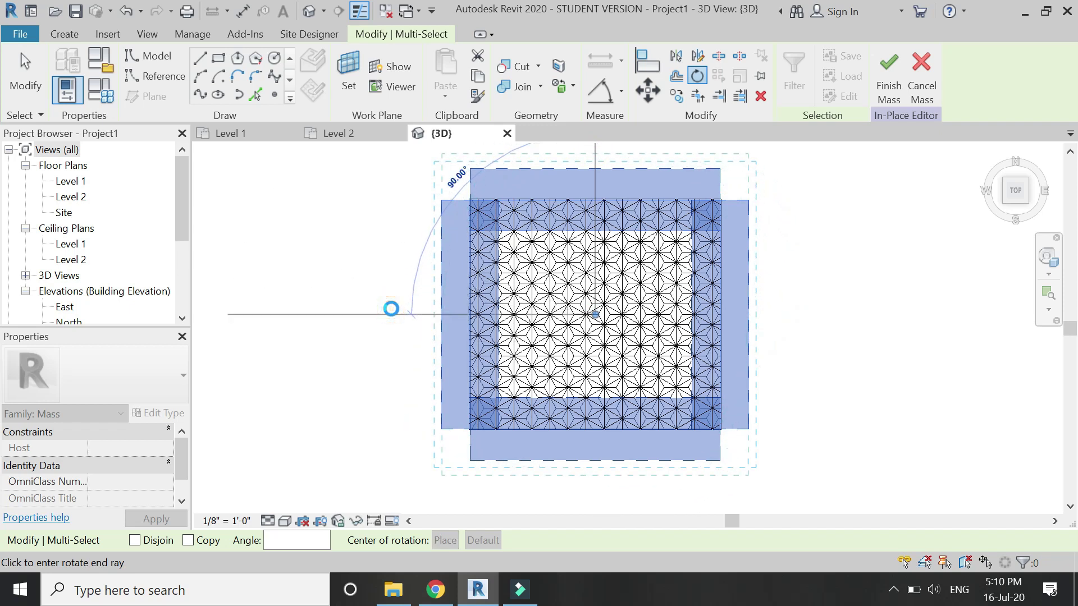
left_click(392, 313)
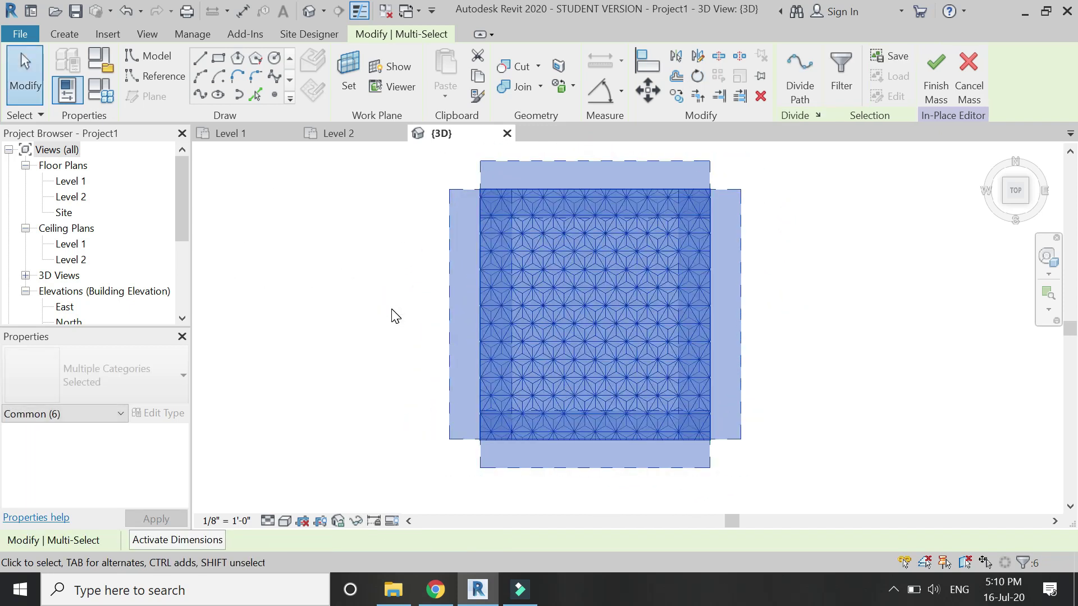
key("Escape")
scroll(512, 257, "up", 4)
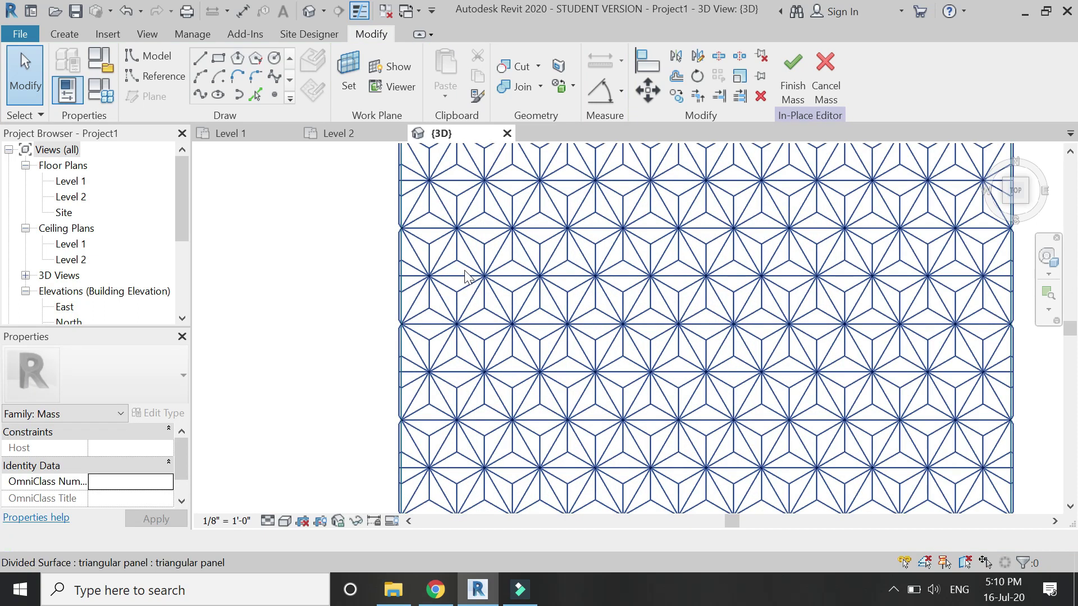
Set the visual style of the 3D view showing the panelled surface to Shaded
scroll(465, 275, "down", 2)
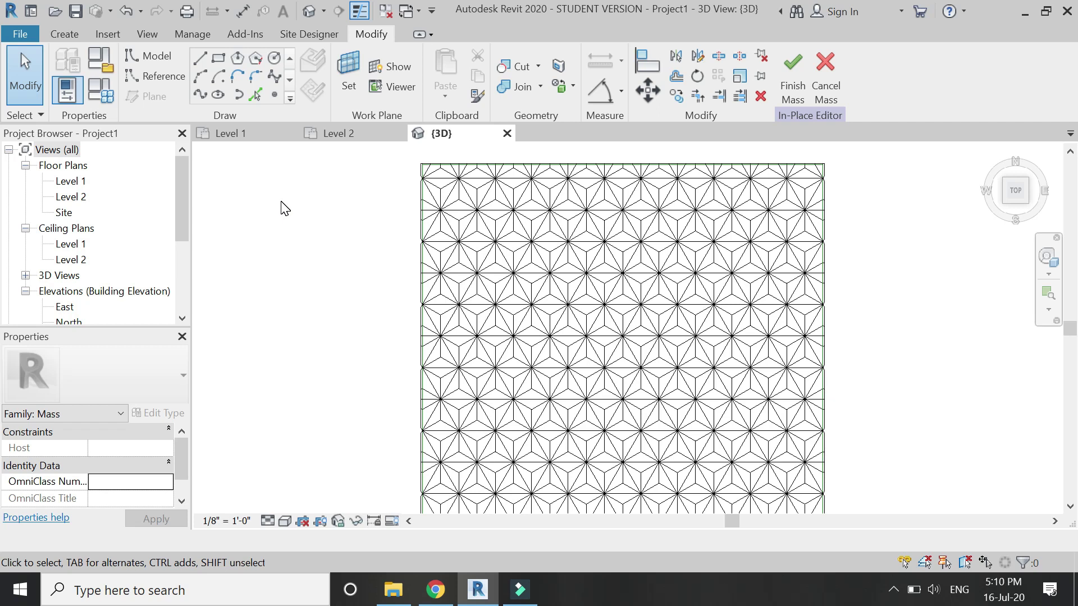
scroll(409, 223, "down", 2)
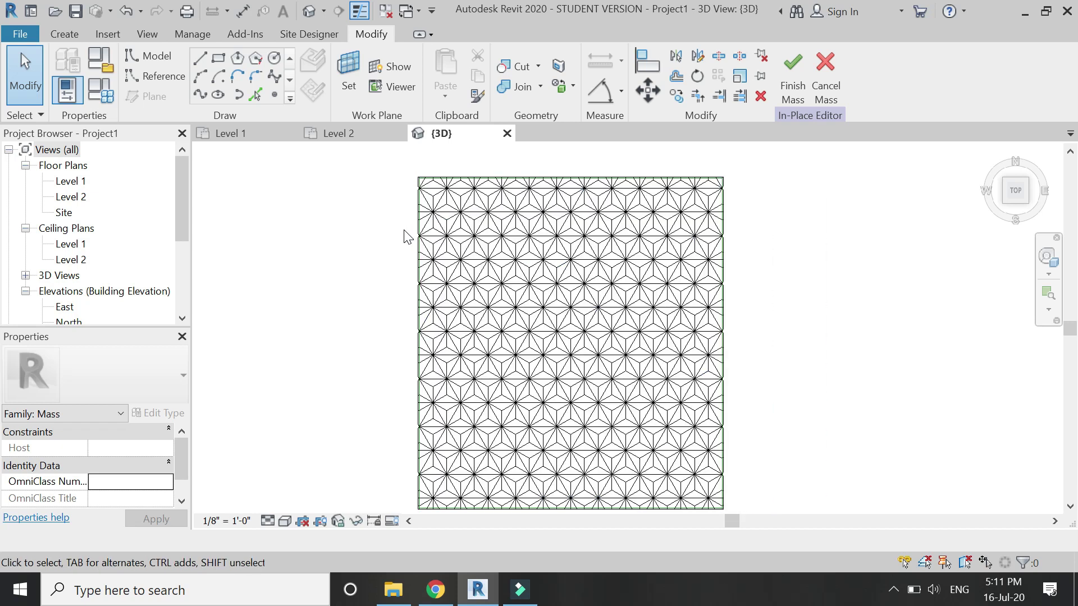
left_click(1027, 202)
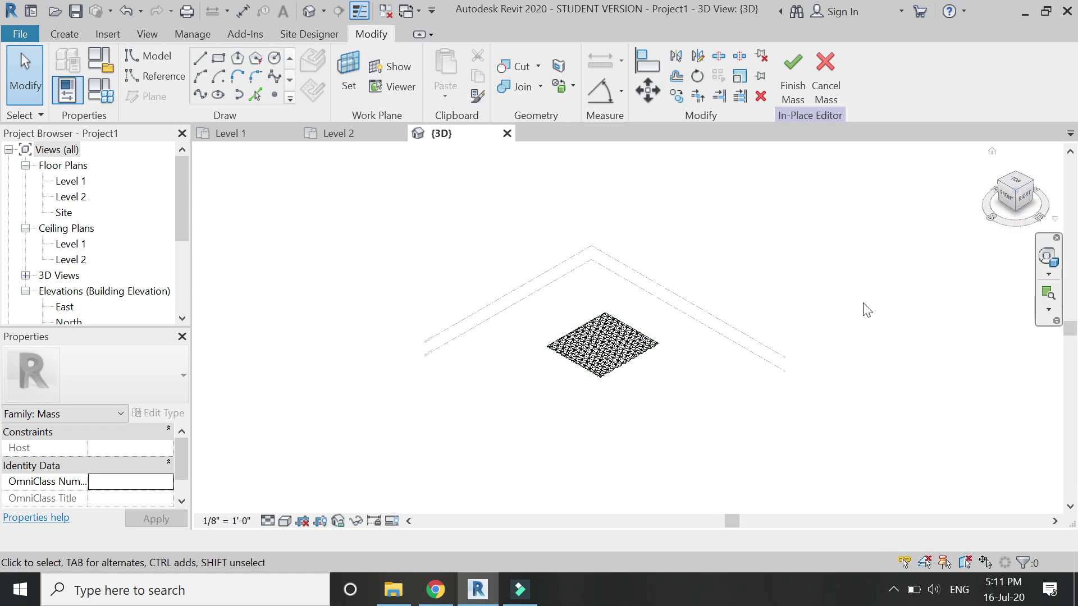
left_click(285, 521)
left_click(310, 453)
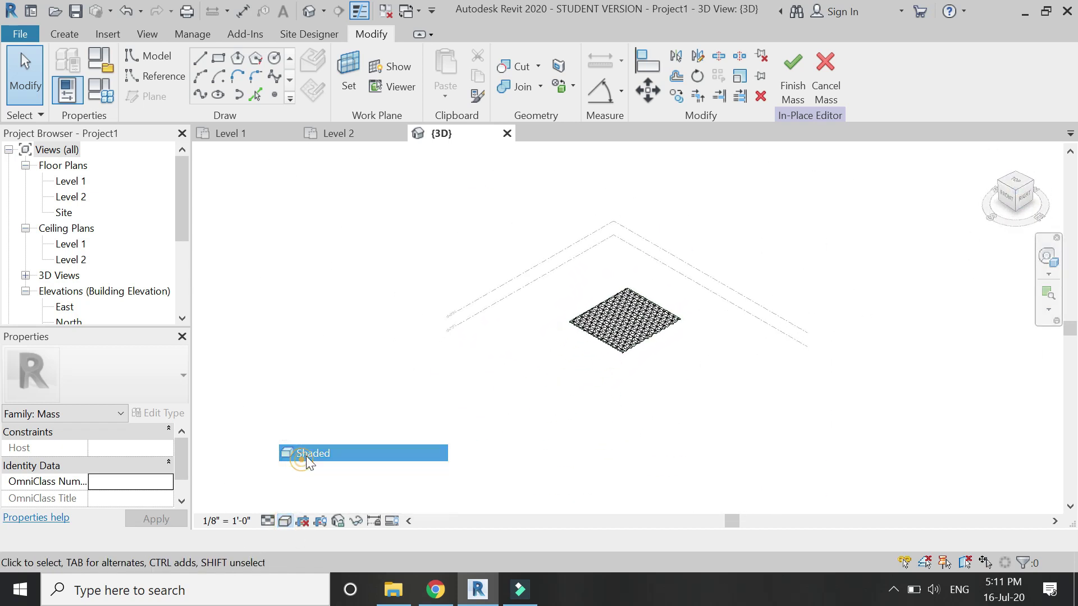
Turn on Component Flip for the triangular panel divided surface and apply it
scroll(619, 319, "up", 3)
scroll(641, 334, "up", 3)
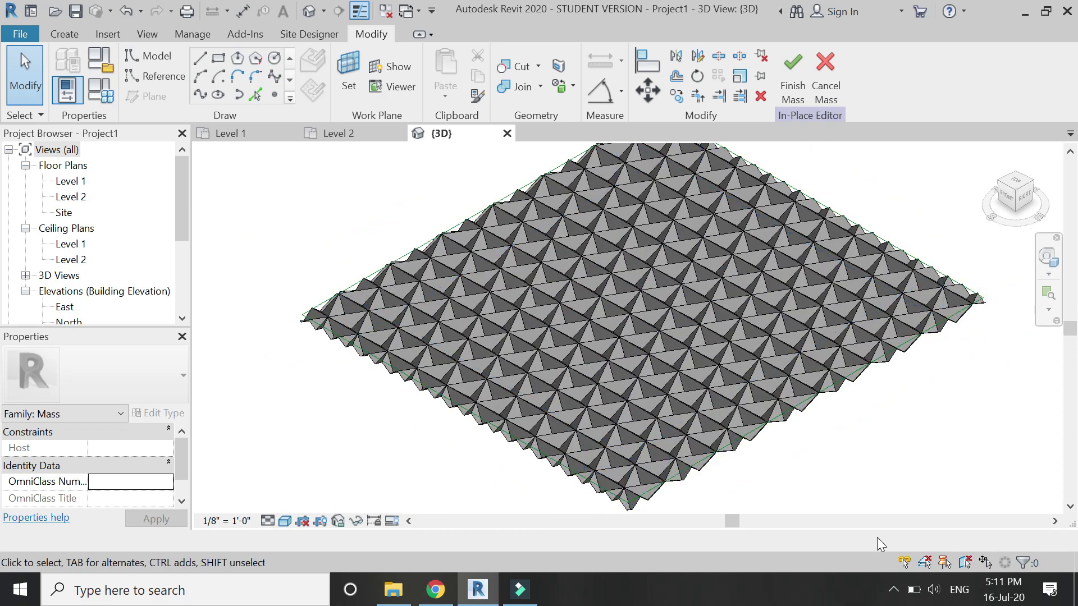
scroll(659, 504, "up", 2)
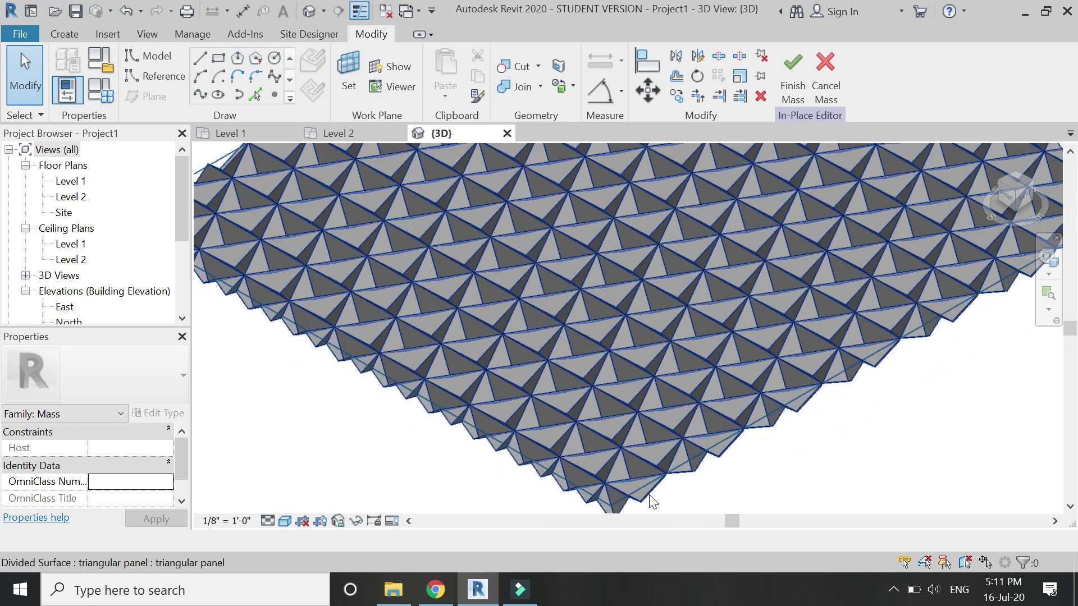
left_click(611, 404)
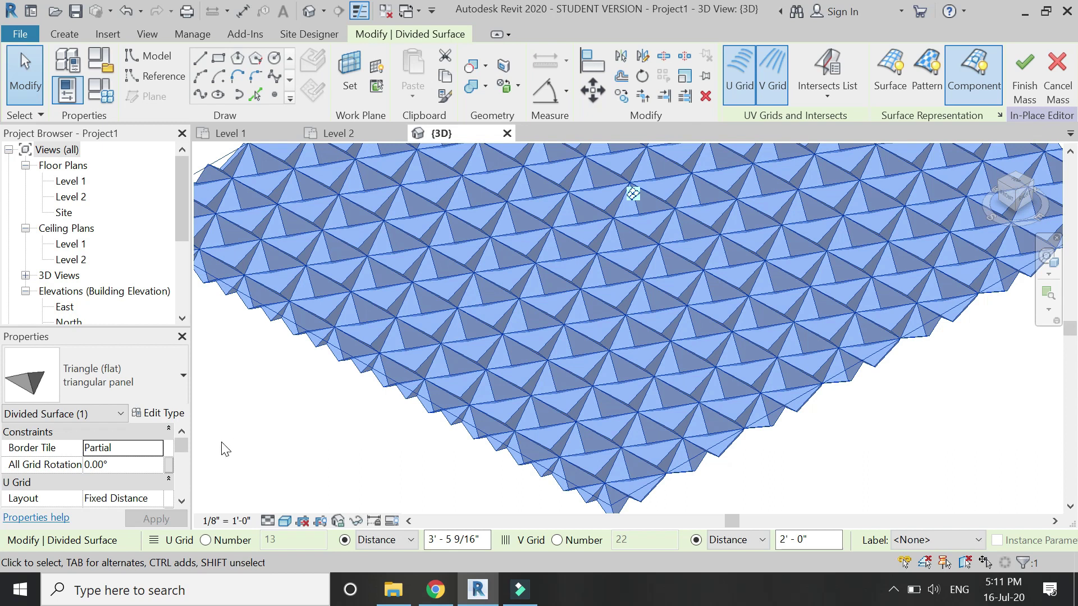
scroll(133, 482, "down", 5)
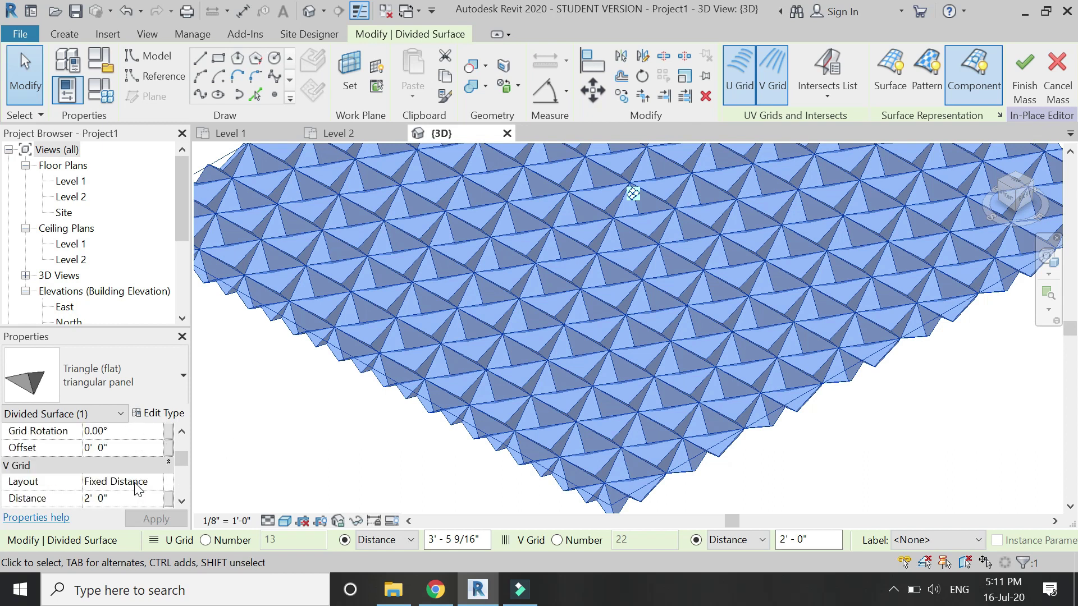
scroll(137, 490, "down", 2)
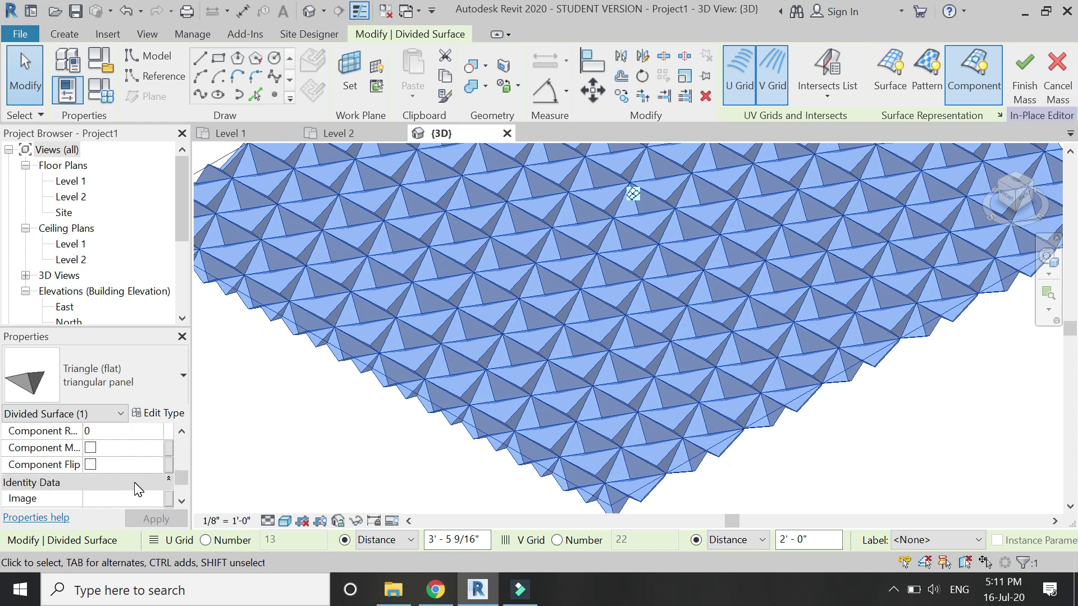
left_click(90, 465)
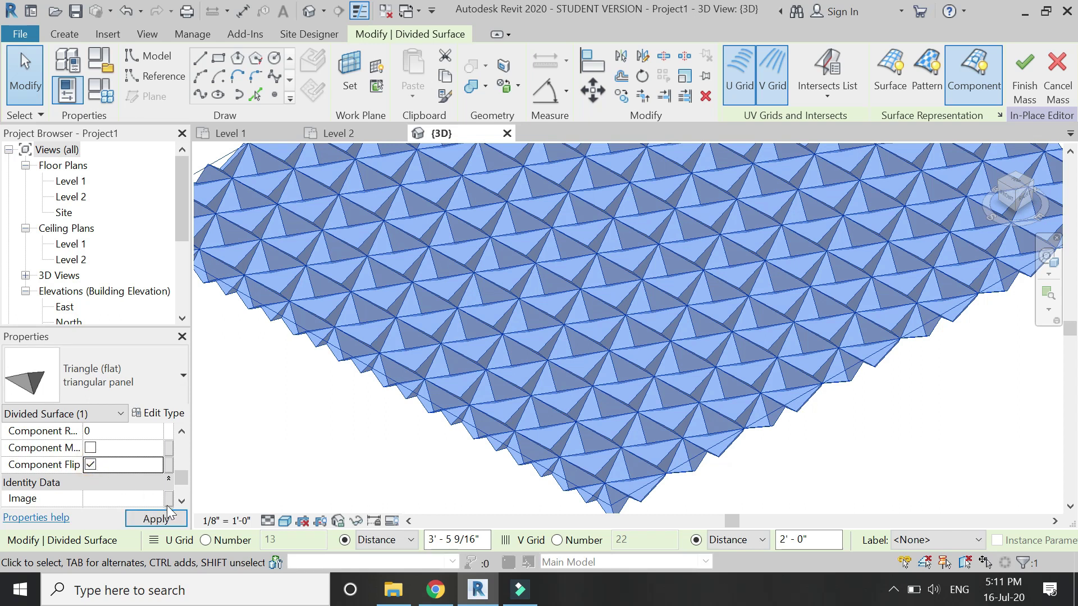
left_click(170, 520)
left_click(306, 456)
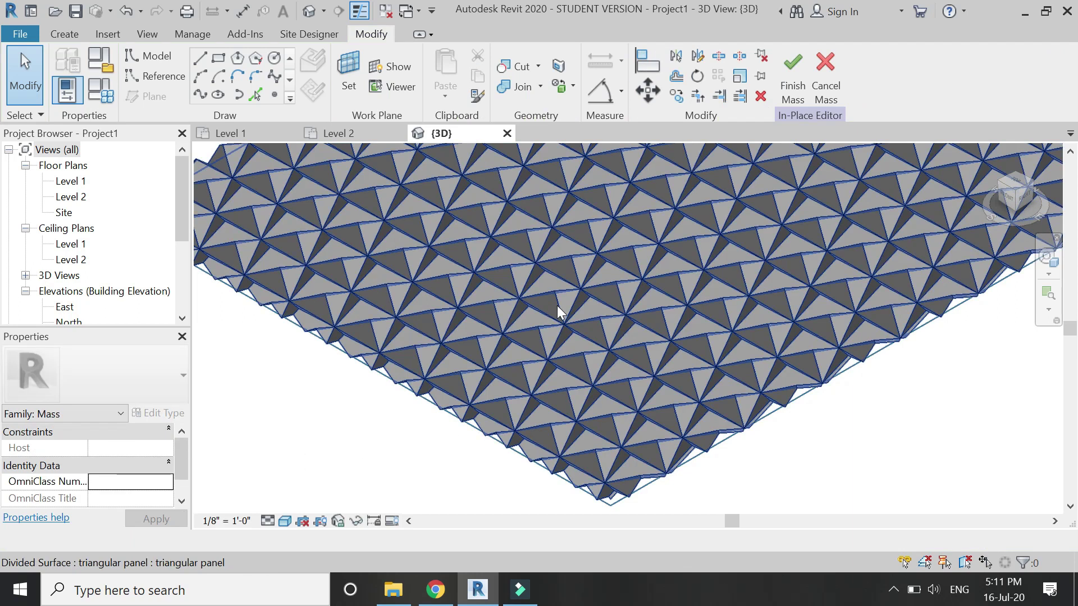
Set the U grid distance of the flipped panel surface to 5'
middle_click_drag(557, 305, 1028, 298, "shift")
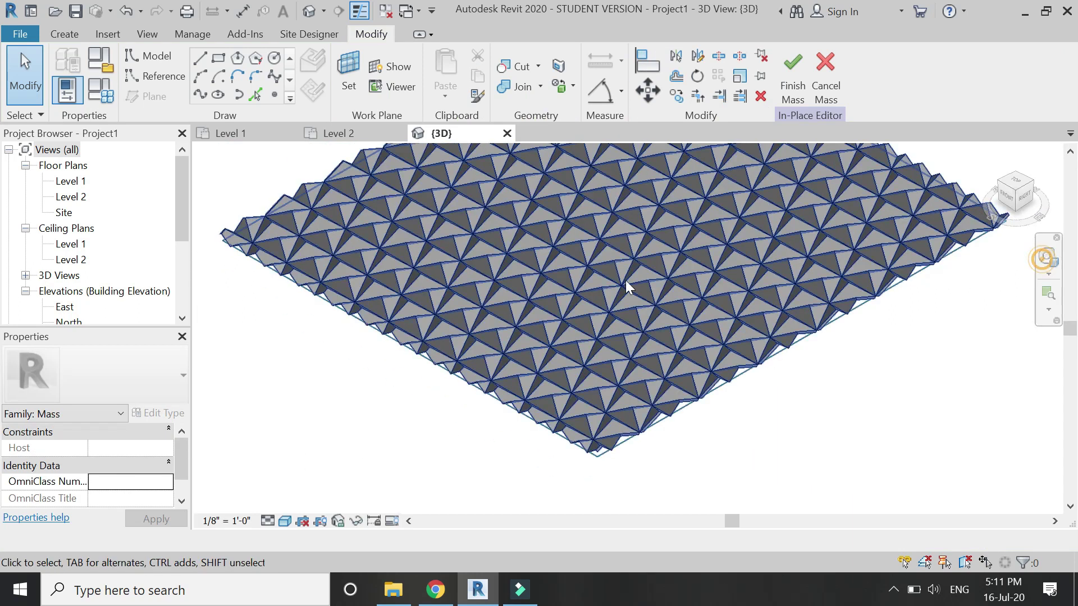
left_click(1046, 258)
left_click_drag(704, 234, 544, 298)
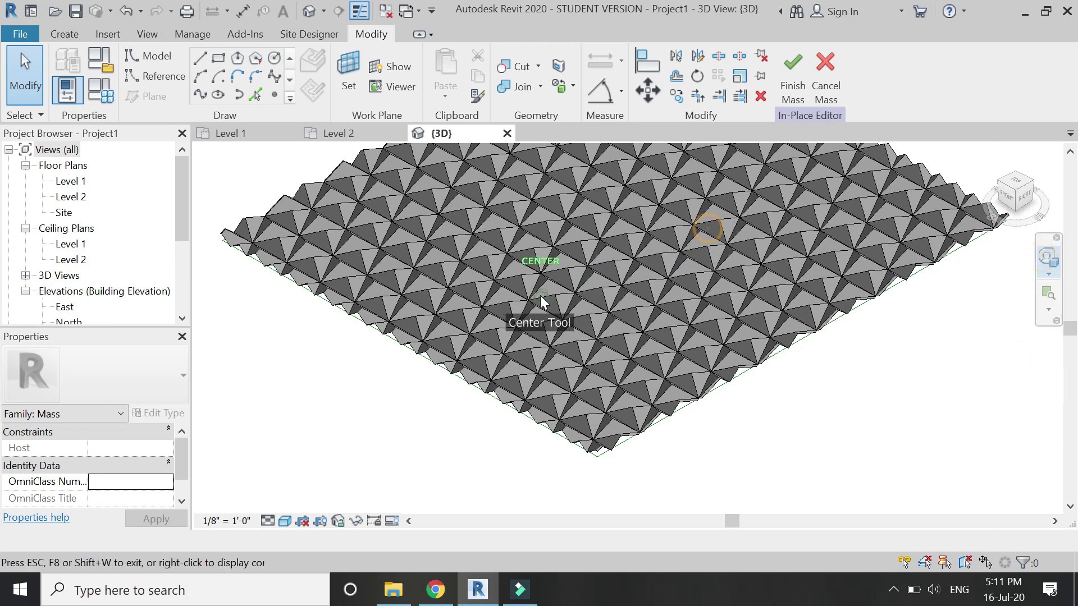
mouse_move(550, 362)
left_mouse_down()
mouse_move(551, 378)
mouse_move(633, 336)
mouse_move(694, 265)
mouse_move(702, 314)
mouse_move(705, 270)
mouse_move(687, 291)
mouse_move(700, 213)
mouse_move(648, 345)
mouse_move(508, 452)
mouse_move(491, 346)
mouse_move(734, 264)
mouse_move(737, 251)
mouse_move(721, 265)
mouse_move(736, 235)
mouse_move(639, 324)
mouse_move(615, 329)
mouse_move(680, 237)
mouse_move(668, 222)
left_mouse_up()
scroll(667, 222, "down", 3)
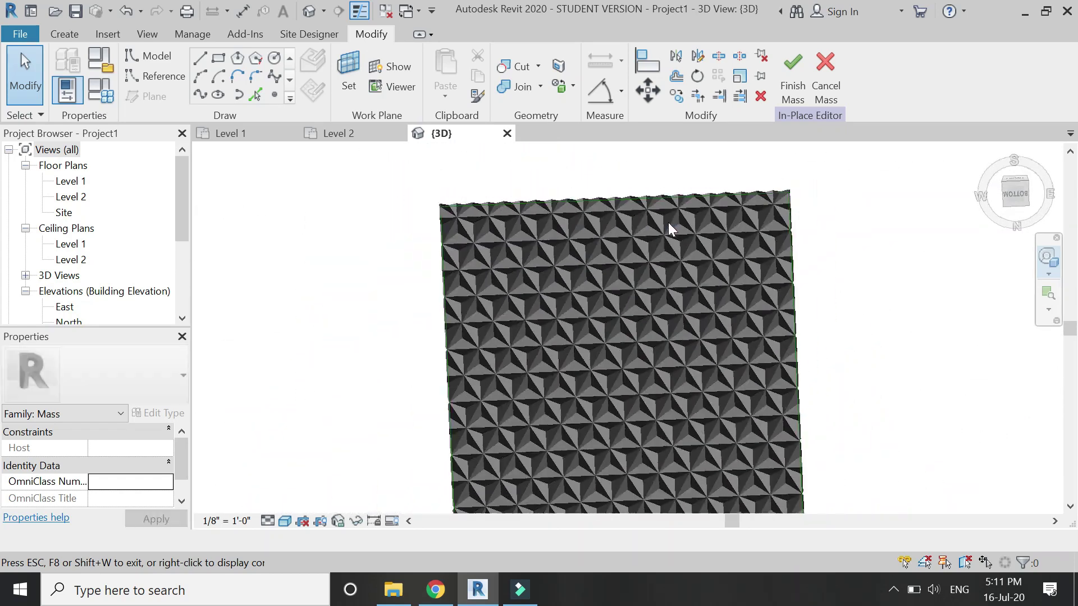
left_click(652, 305)
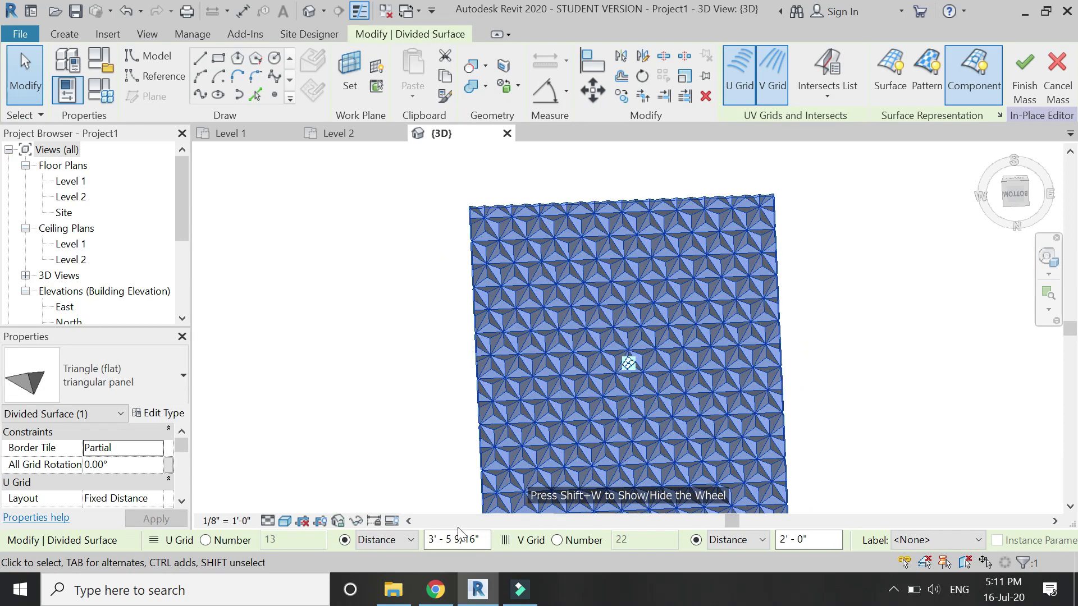
left_click(363, 544)
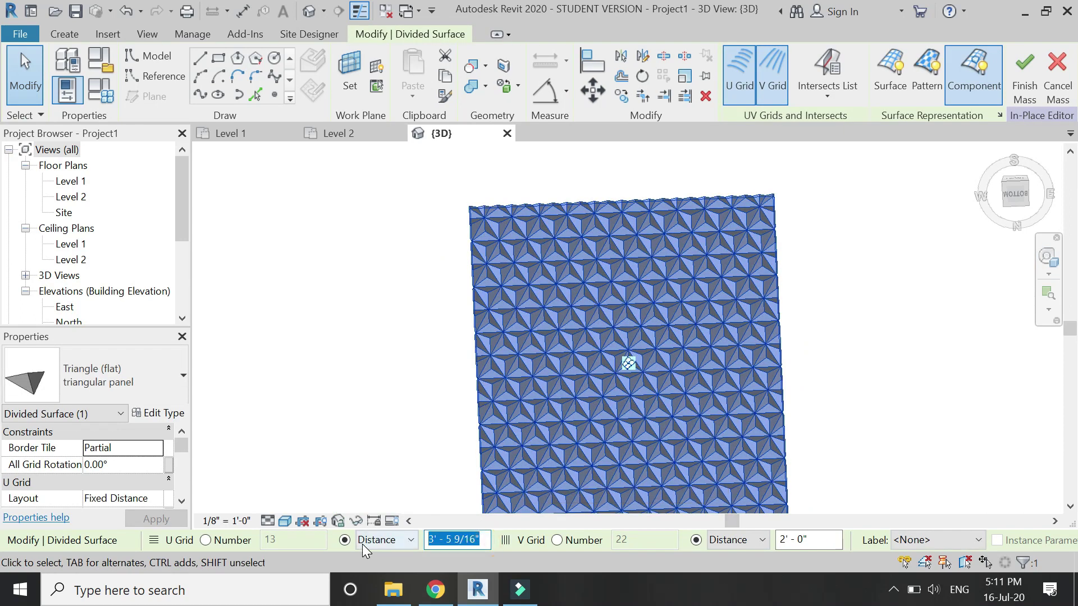
type("5'")
key("Return")
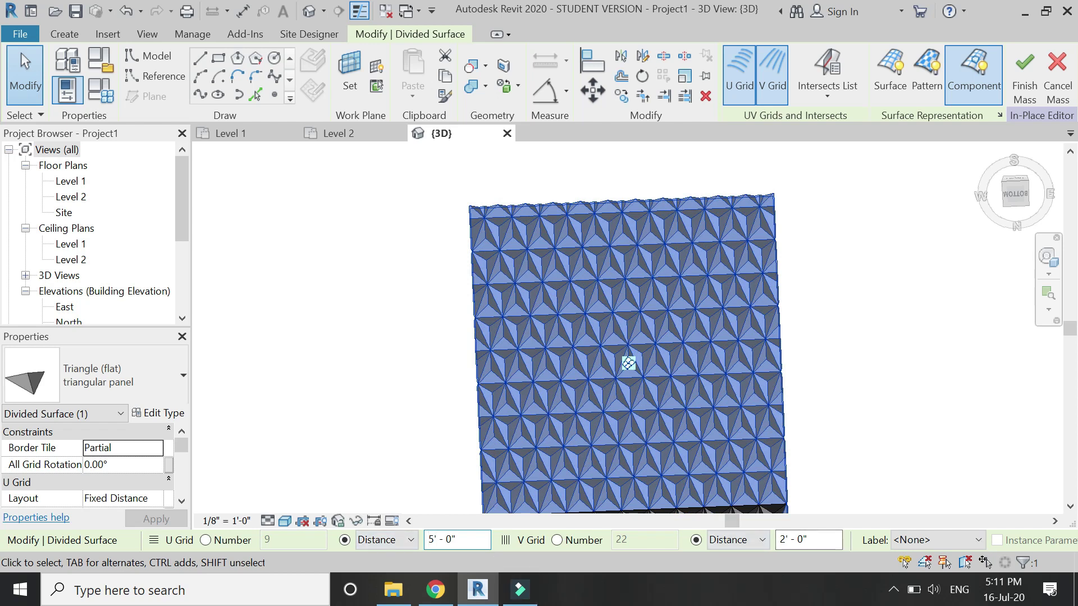
Try a U grid distance of 8' and a V grid distance of 5' on the divided surface, and undo the grid distance changes
double_click(473, 538)
key("Return")
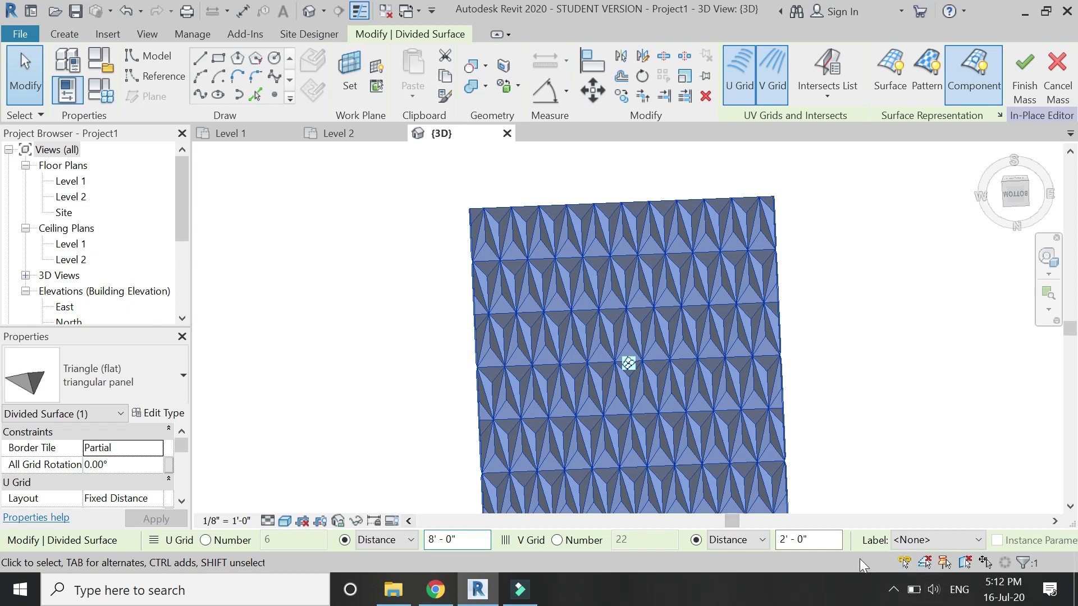
double_click(821, 542)
type("5")
key("Return")
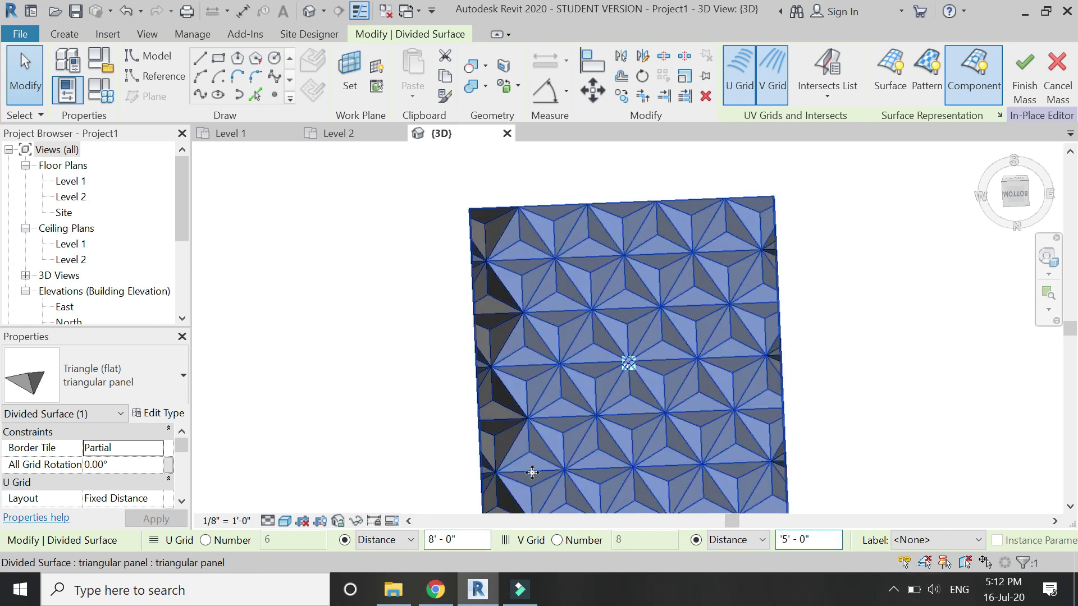
left_click(382, 351)
scroll(419, 323, "down", 2)
scroll(517, 286, "up", 3)
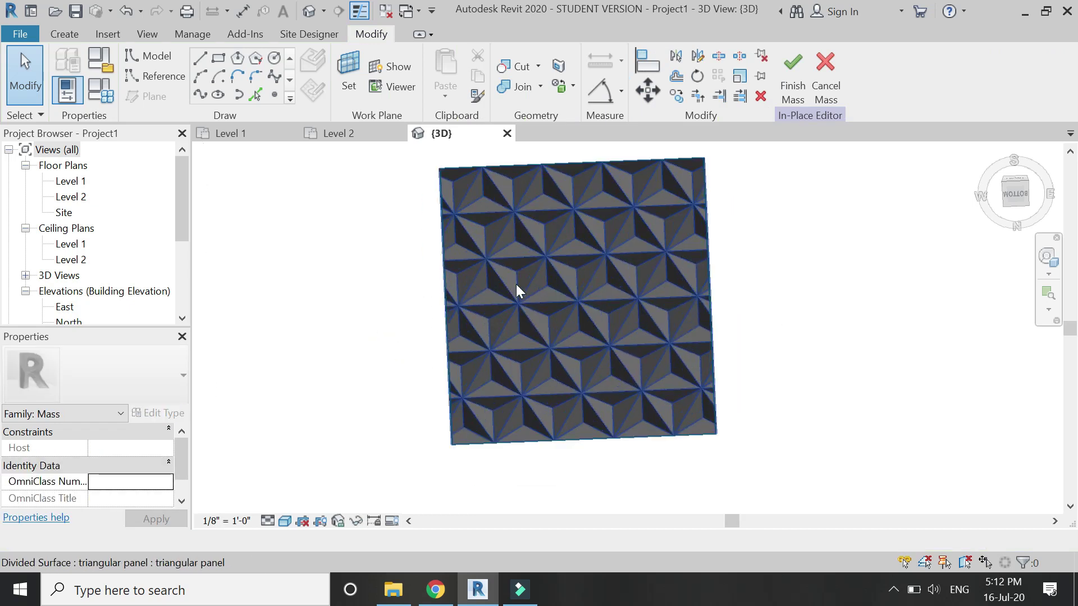
key("ctrl+z")
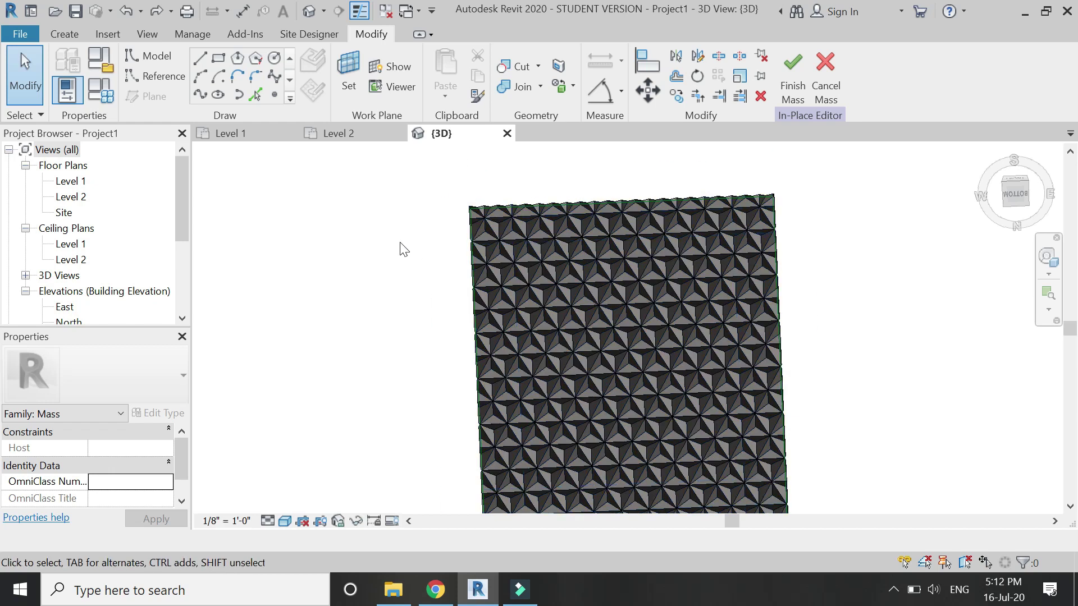
Set the divided surface's Border Tile option to Empty and apply it
scroll(392, 194, "down", 1)
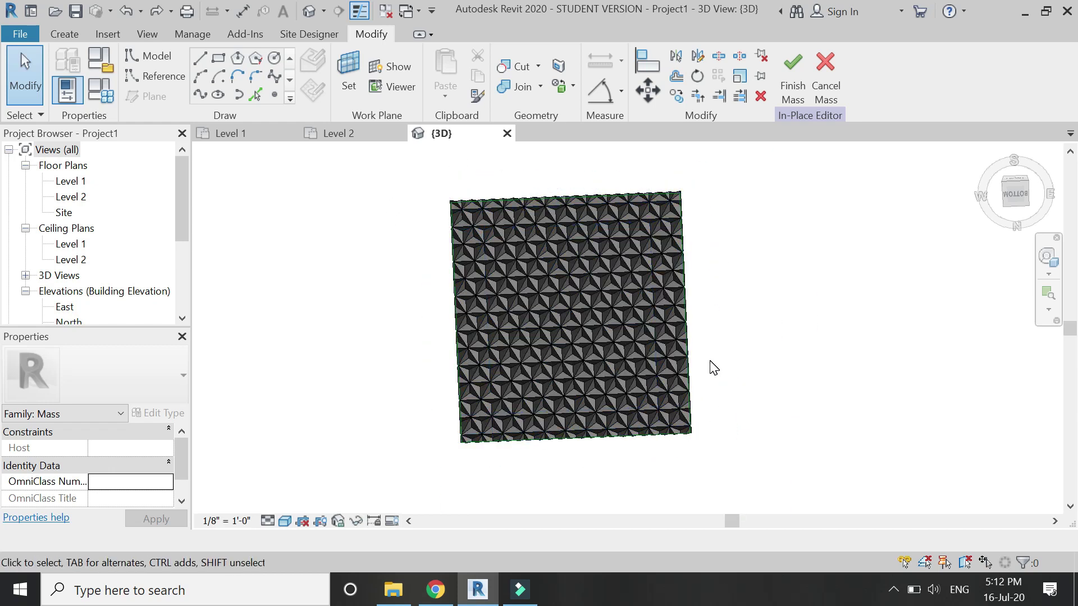
left_click(1010, 200)
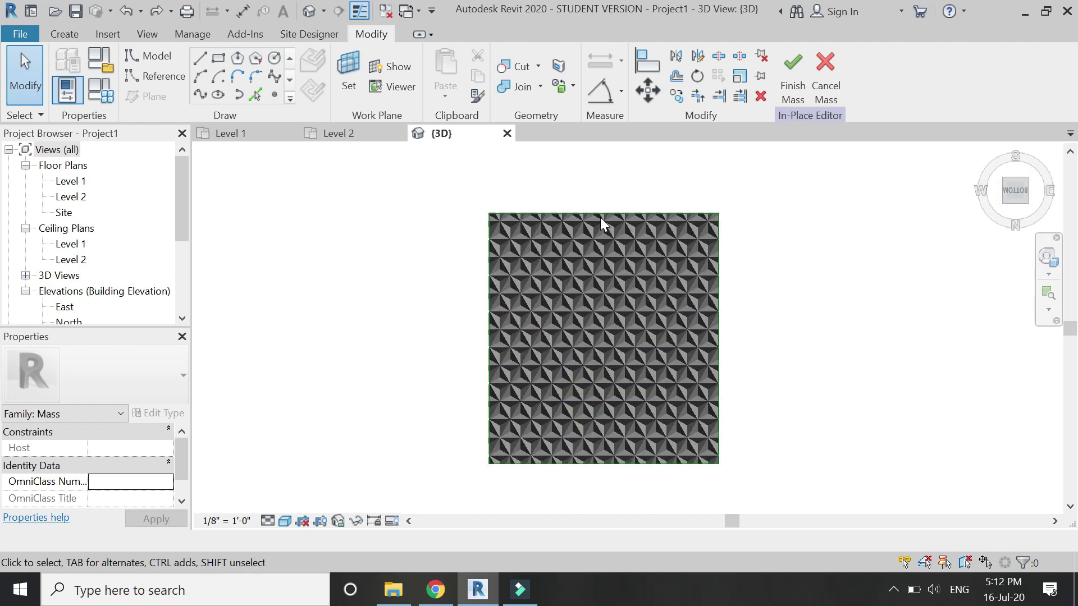
scroll(531, 242, "up", 3)
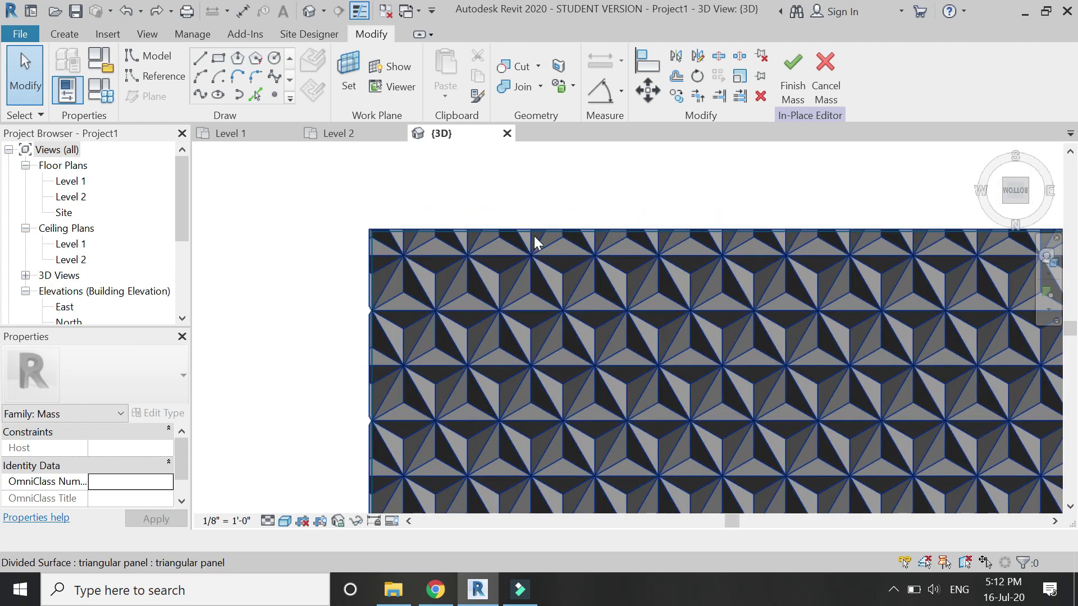
left_click(543, 238)
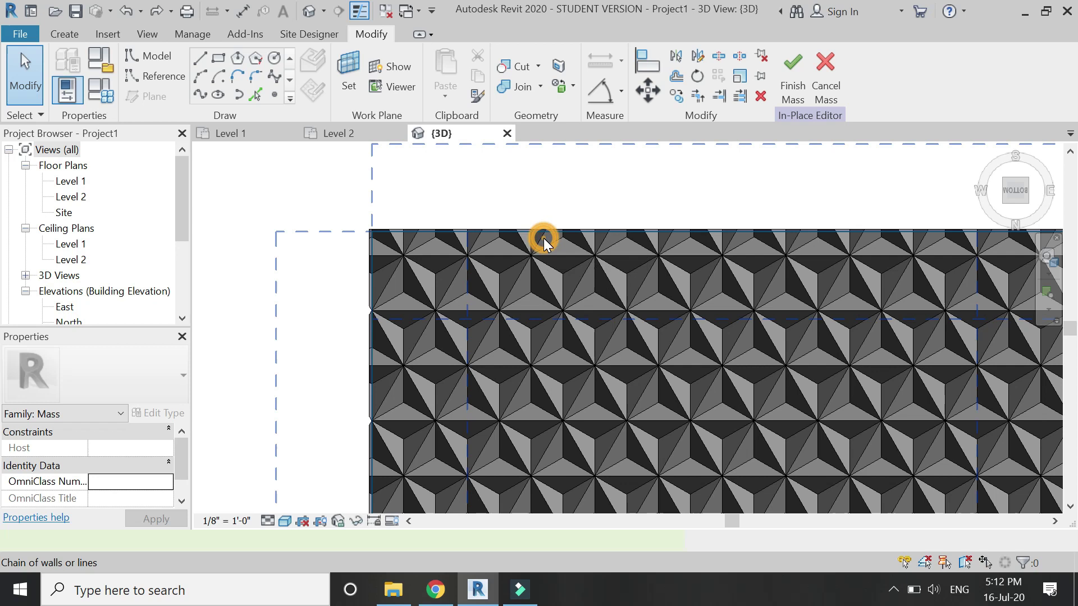
key("Escape")
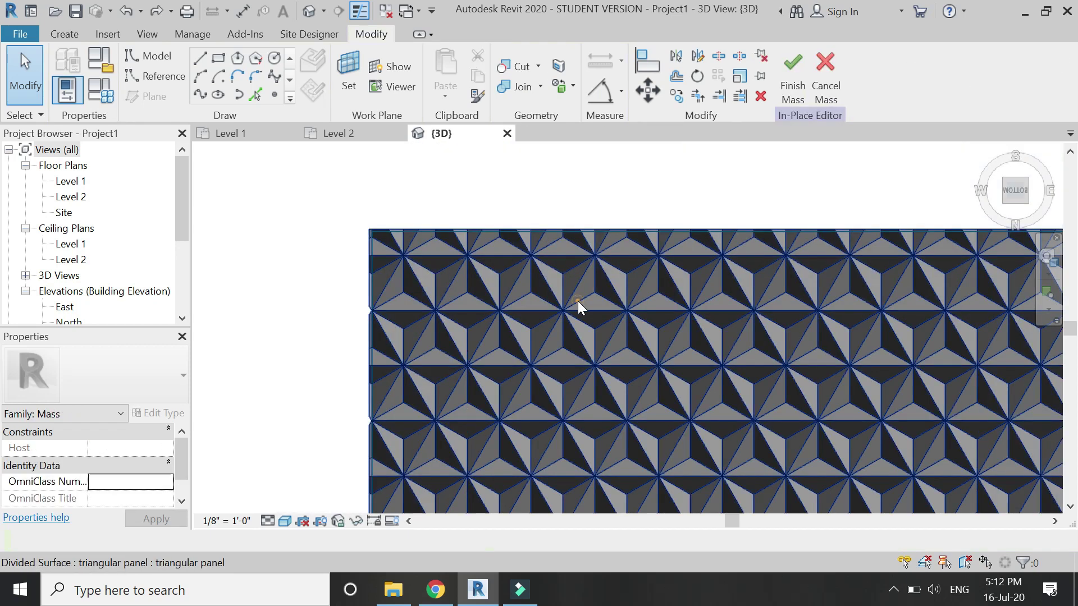
left_click(578, 301)
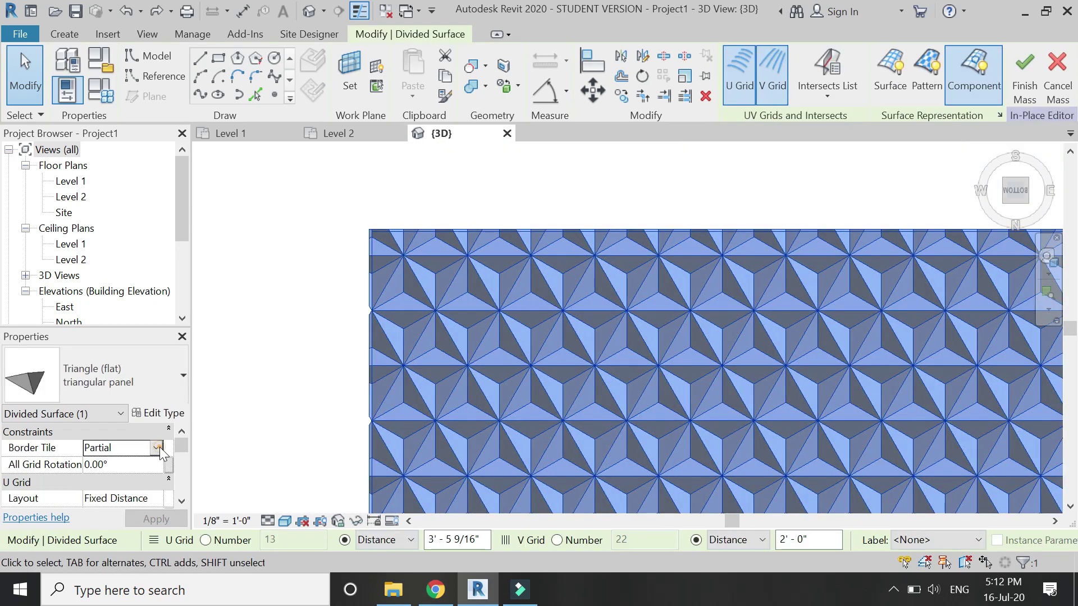
left_click(156, 447)
left_click(99, 464)
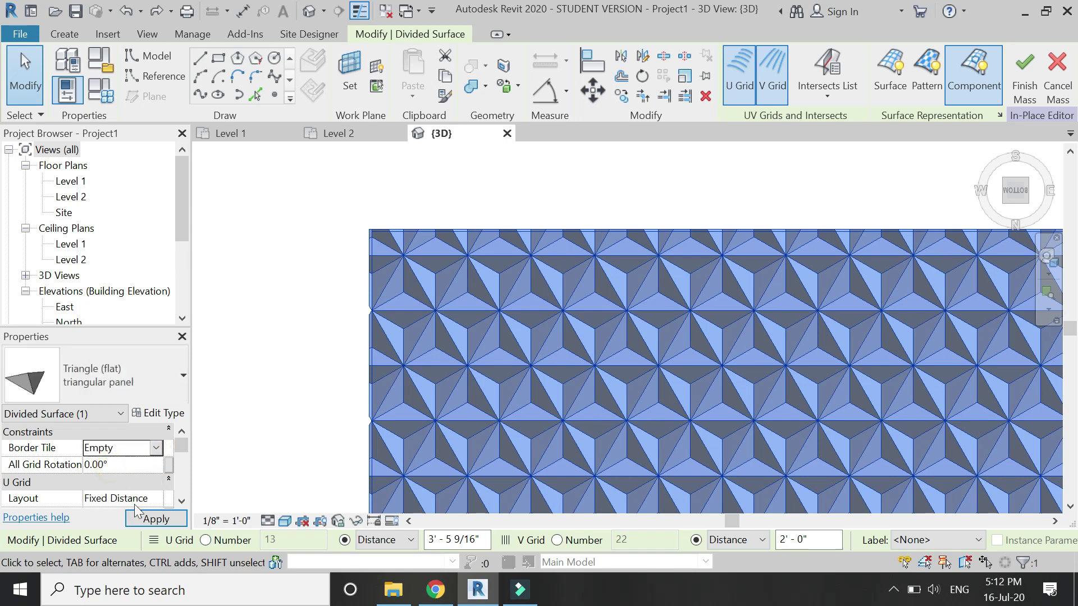
left_click(147, 520)
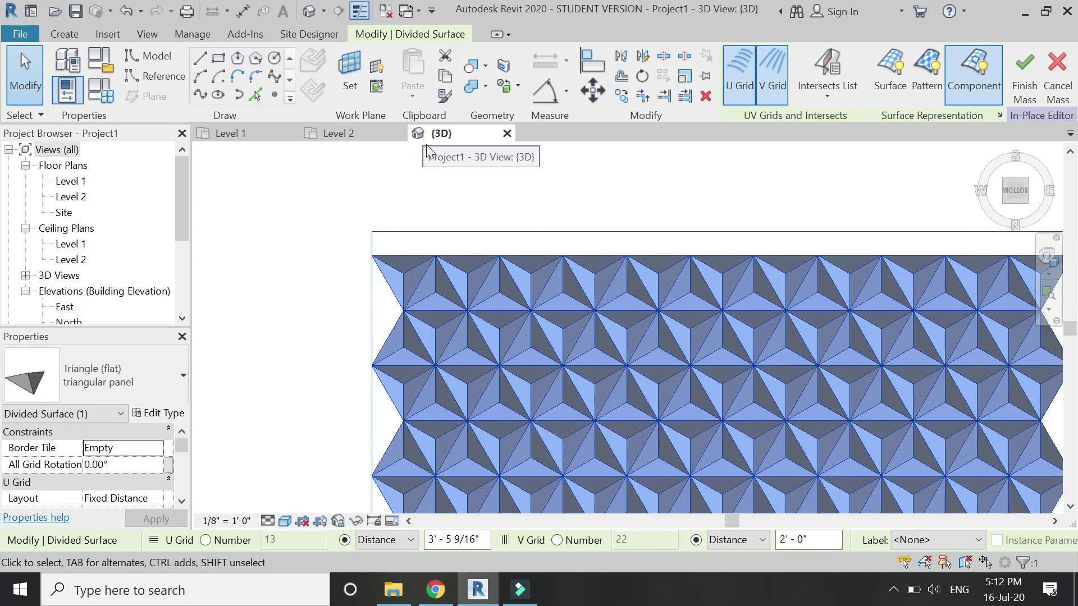
scroll(457, 187, "down", 3)
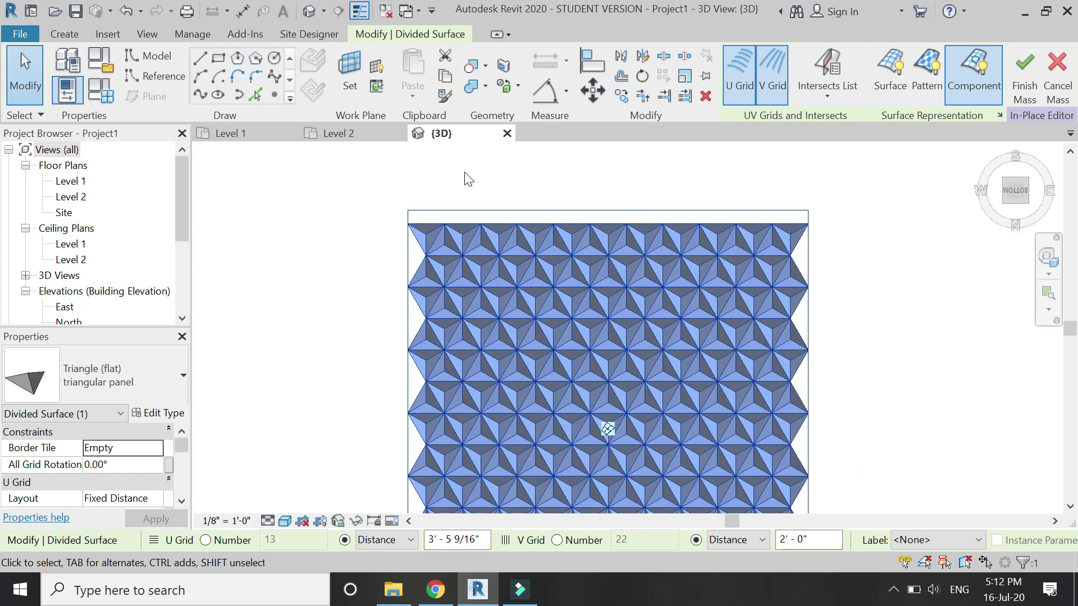
scroll(465, 179, "down", 2)
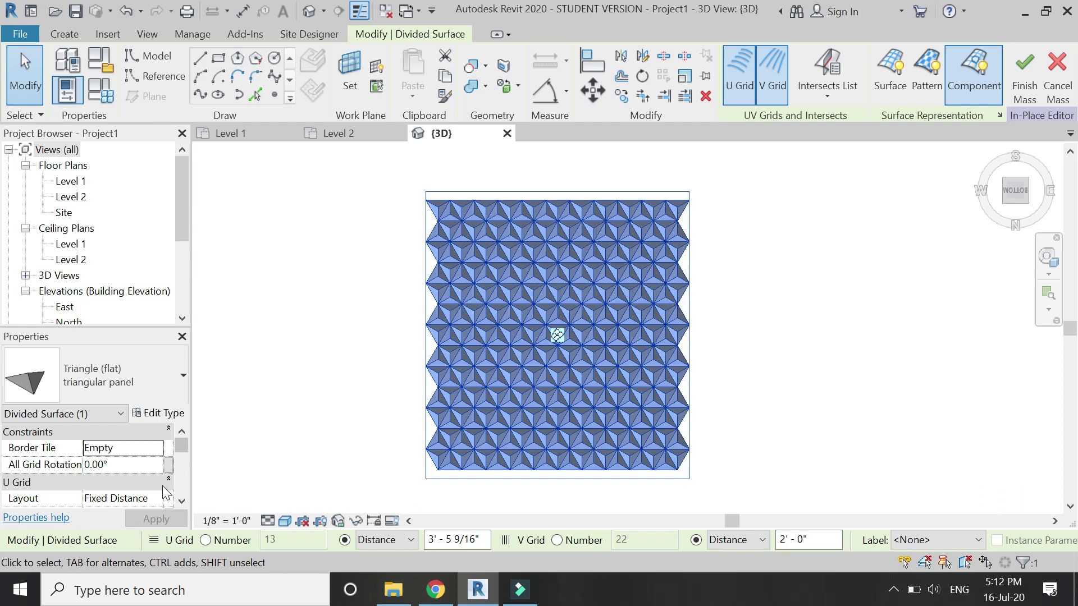
Try the Overhanging border tile option on the divided surface and switch it back to Partial
left_click(158, 448)
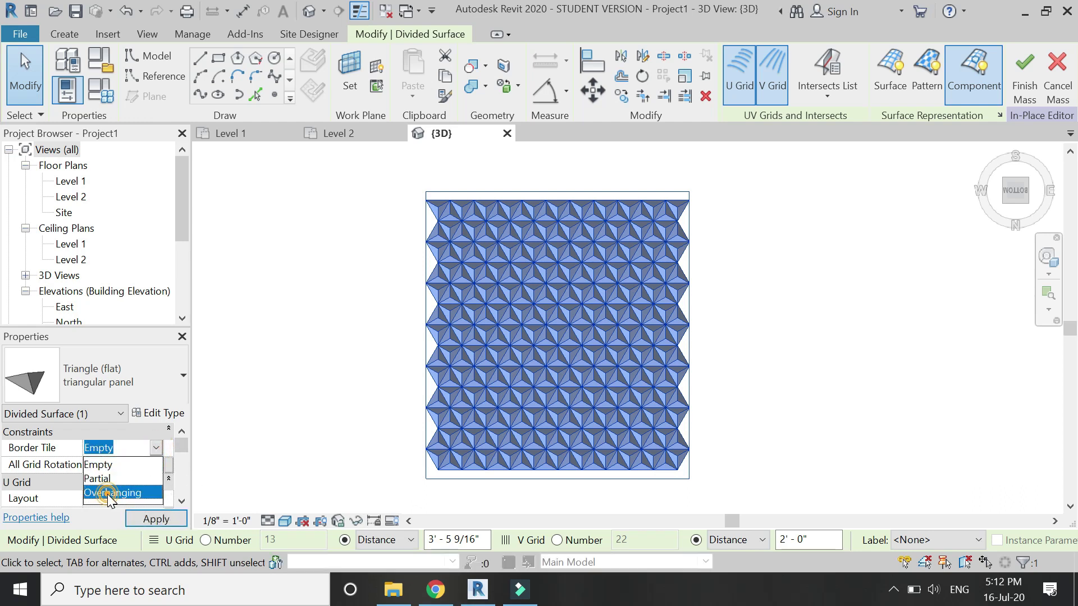
left_click(107, 494)
left_click(143, 519)
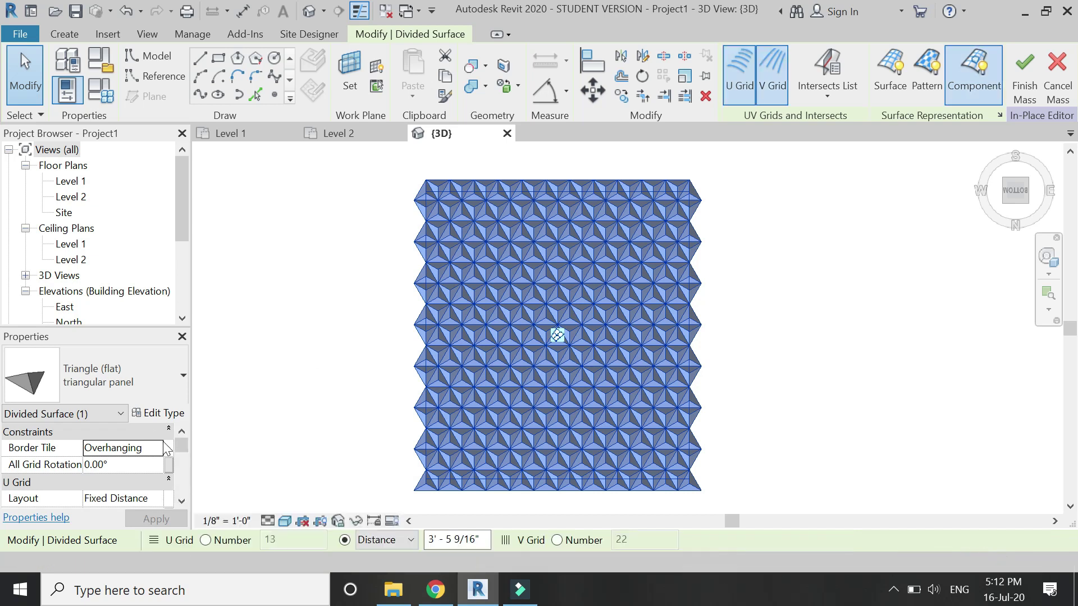
left_click(158, 447)
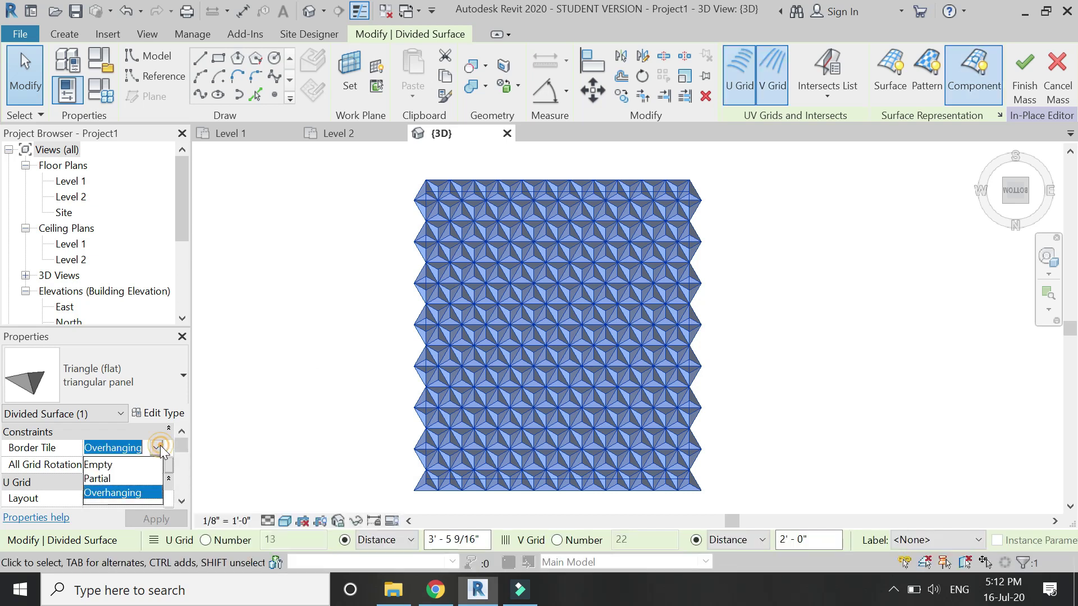
left_click(108, 477)
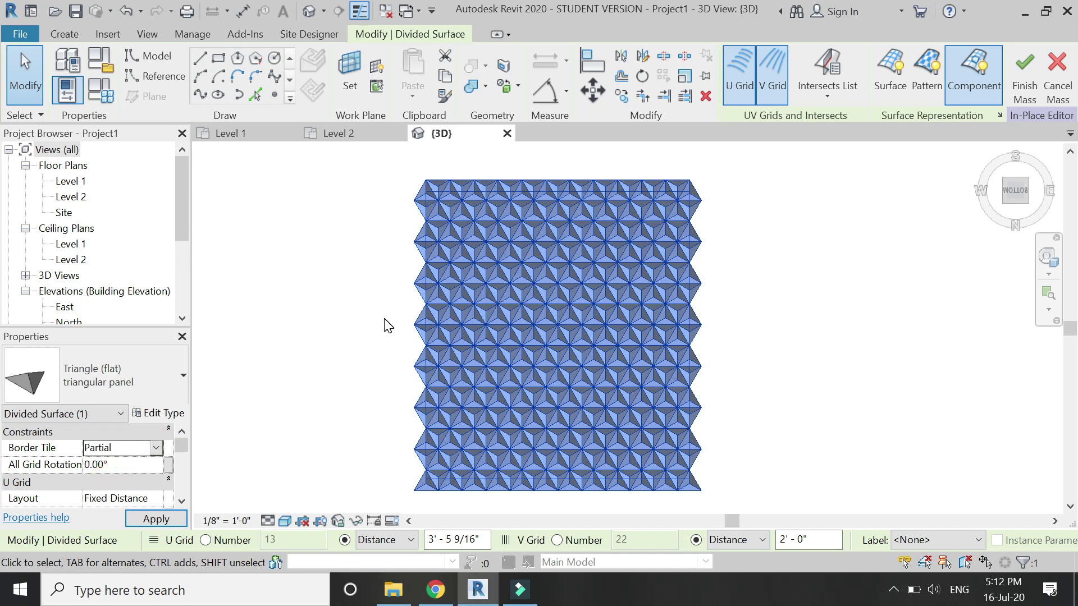
scroll(420, 195, "up", 1)
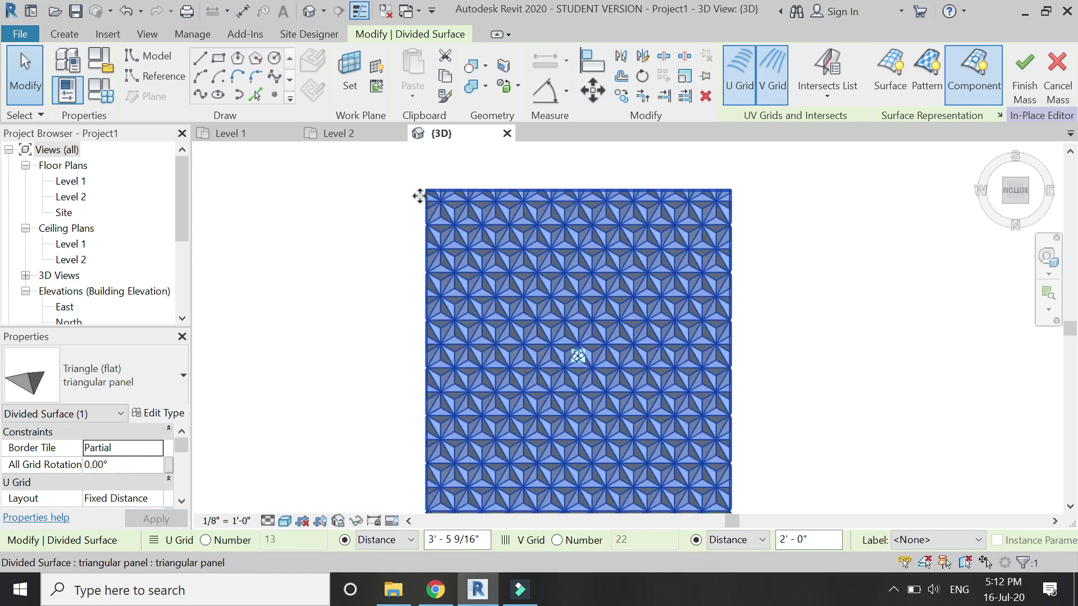
Change the border tiles of the divided surface from Partial to Empty, apply the change, and deselect the surface
left_click(159, 453)
left_click(106, 464)
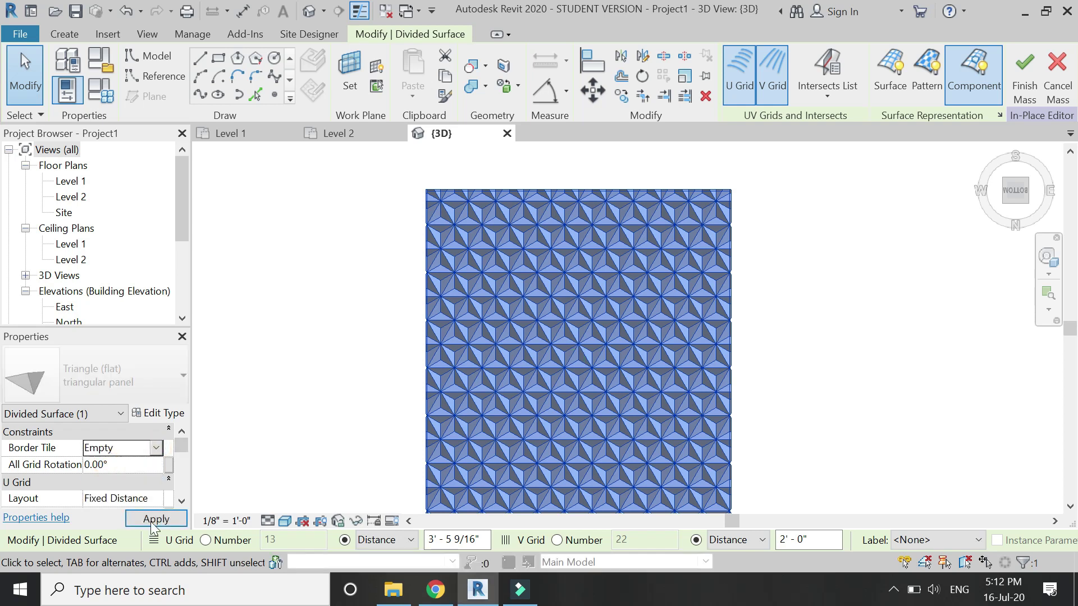
left_click(151, 520)
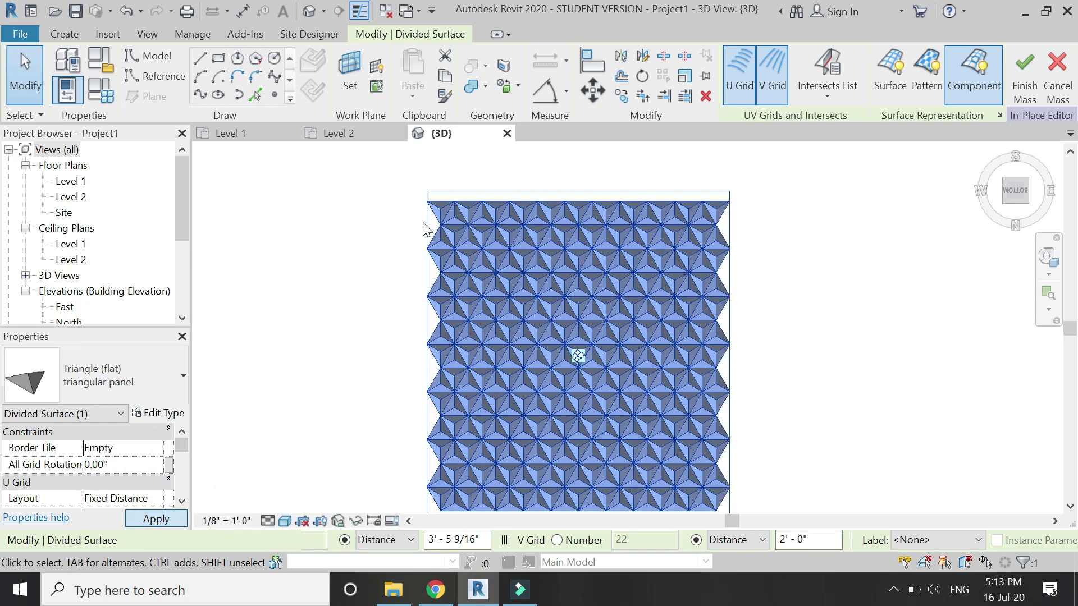
scroll(424, 229, "up", 3)
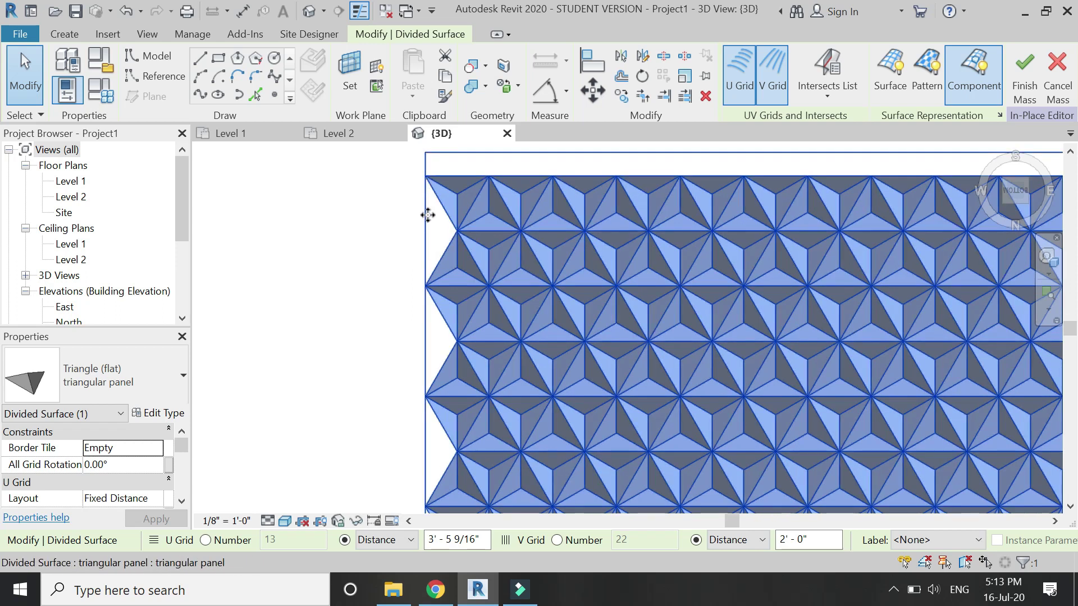
left_click(379, 219)
scroll(380, 201, "down", 5)
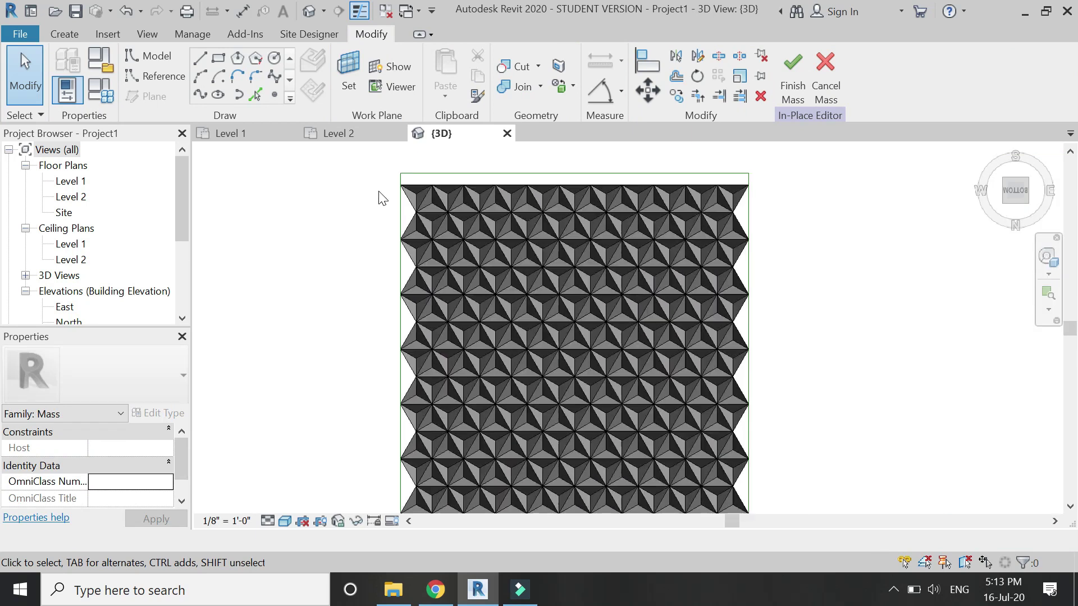